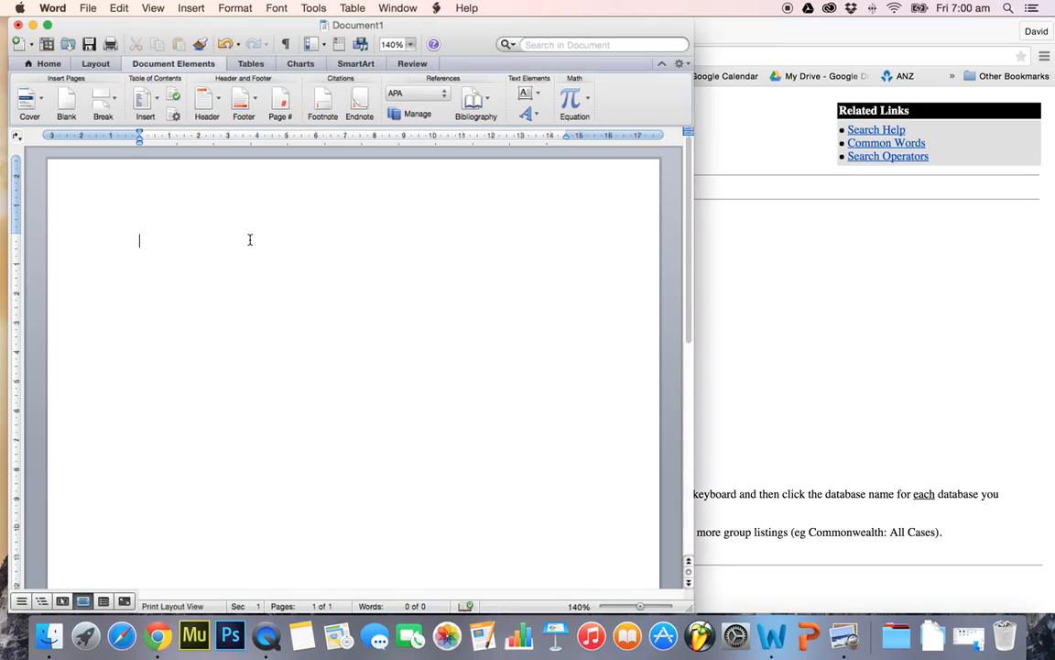
# Enter "Mandatory Sentencing" as the heading text of the blank document
pyautogui.write('Mandataory')
pyautogui.press('BackSpace')
pyautogui.press('BackSpace')
pyautogui.press('BackSpace')
pyautogui.write('ory Sentencing')
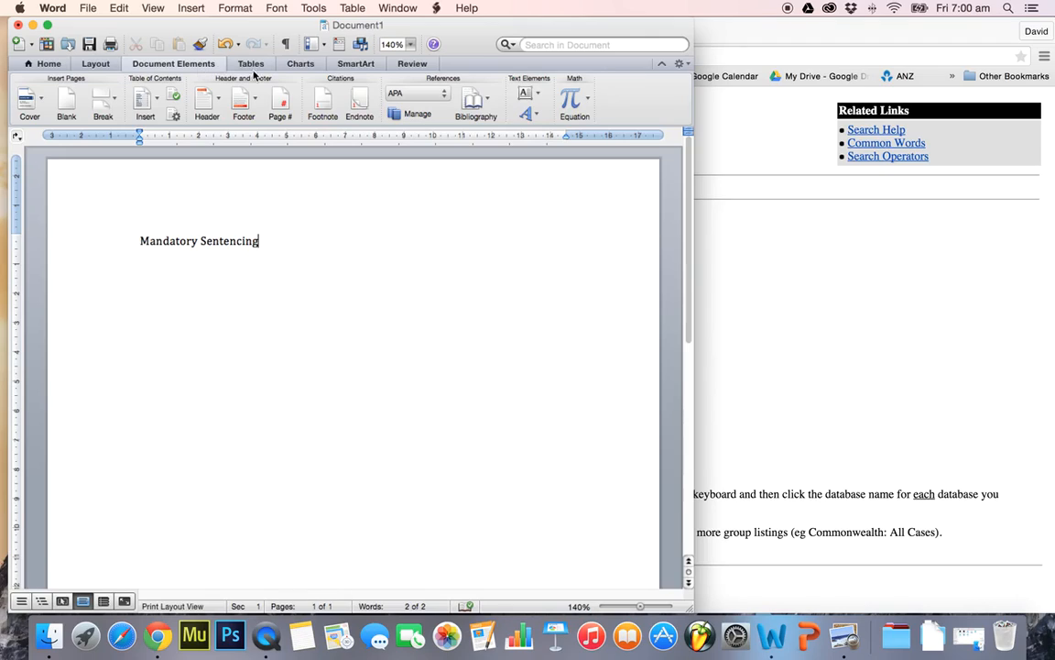
# Open the citation source manager and place it clear of the document window
pyautogui.click(417, 115)
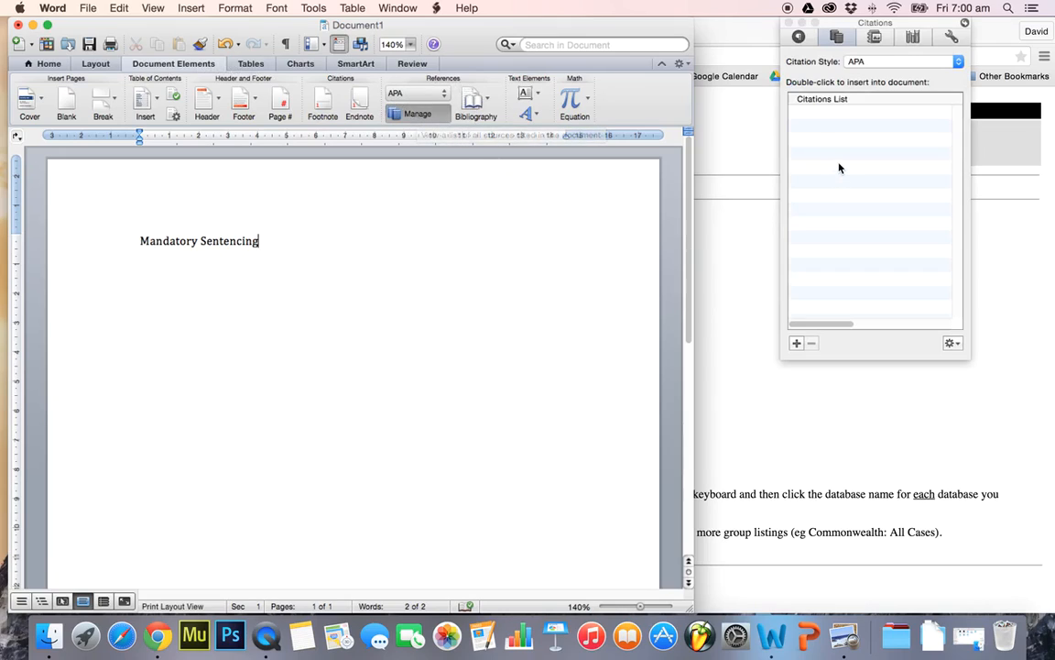
pyautogui.moveTo(902, 27); pyautogui.dragTo(863, 39)
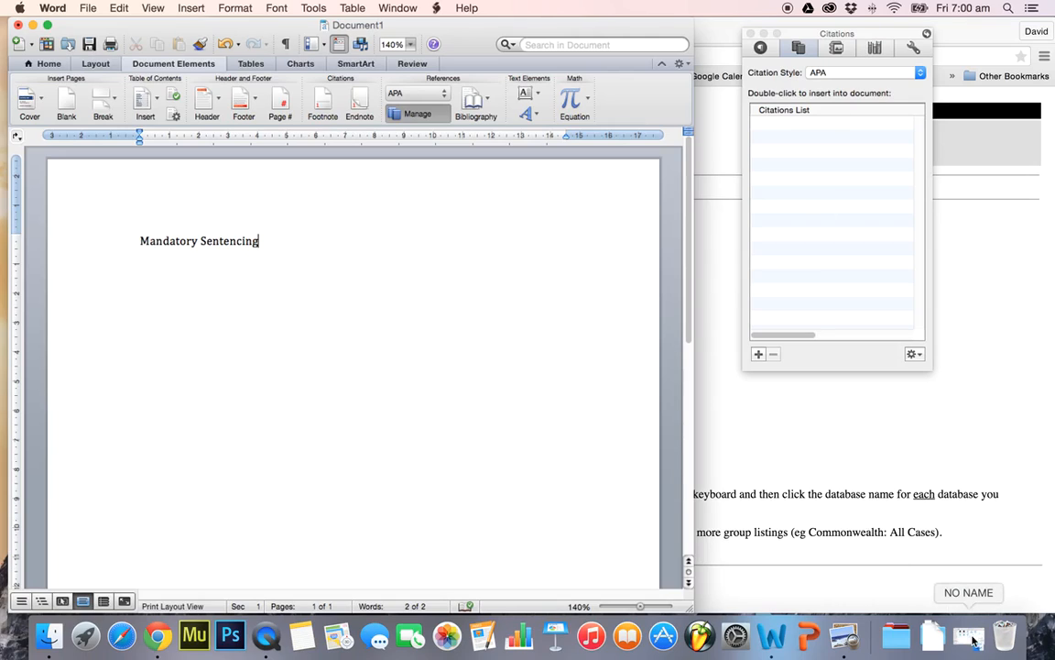
# View the Capture.PNG image of the Windows References ribbon, then minimize it and return to the document
pyautogui.click(844, 634)
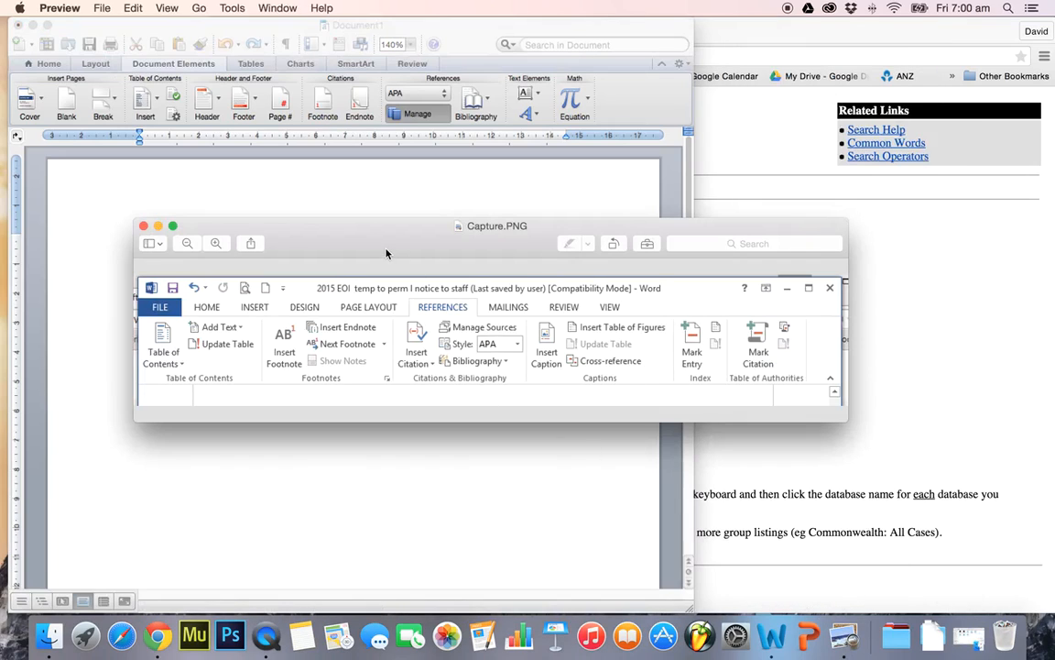
pyautogui.moveTo(386, 253); pyautogui.dragTo(384, 237)
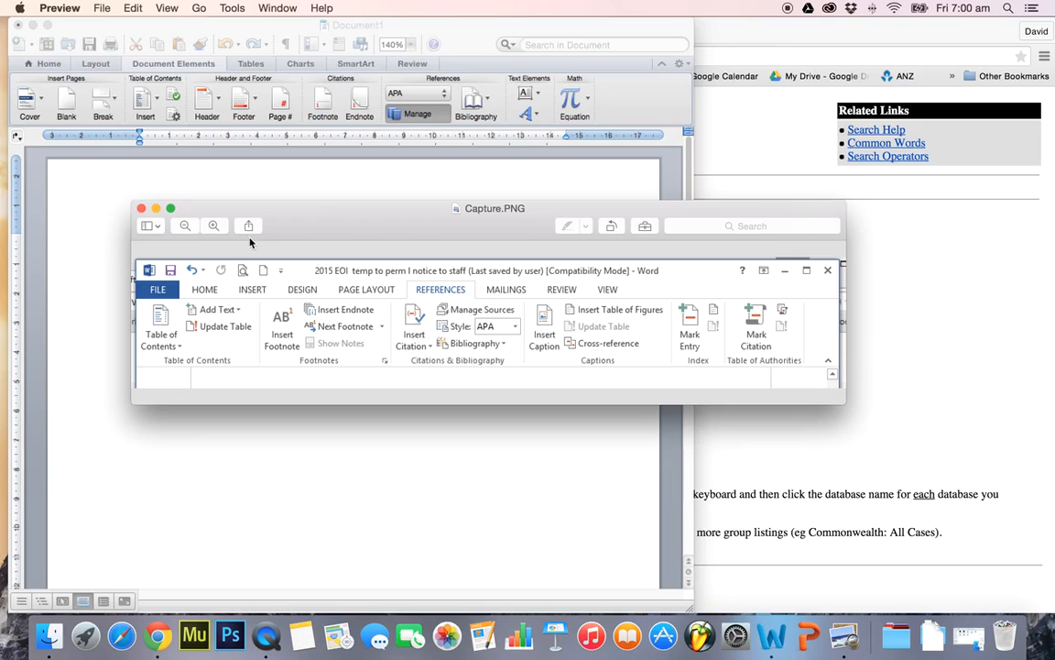
pyautogui.click(156, 209)
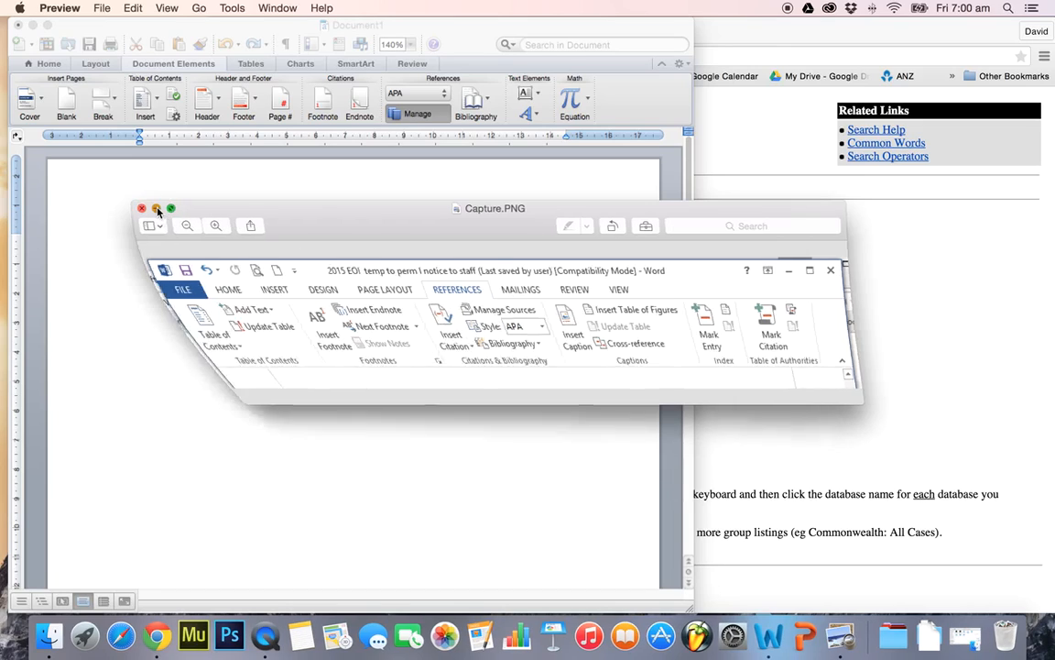
pyautogui.click(243, 264)
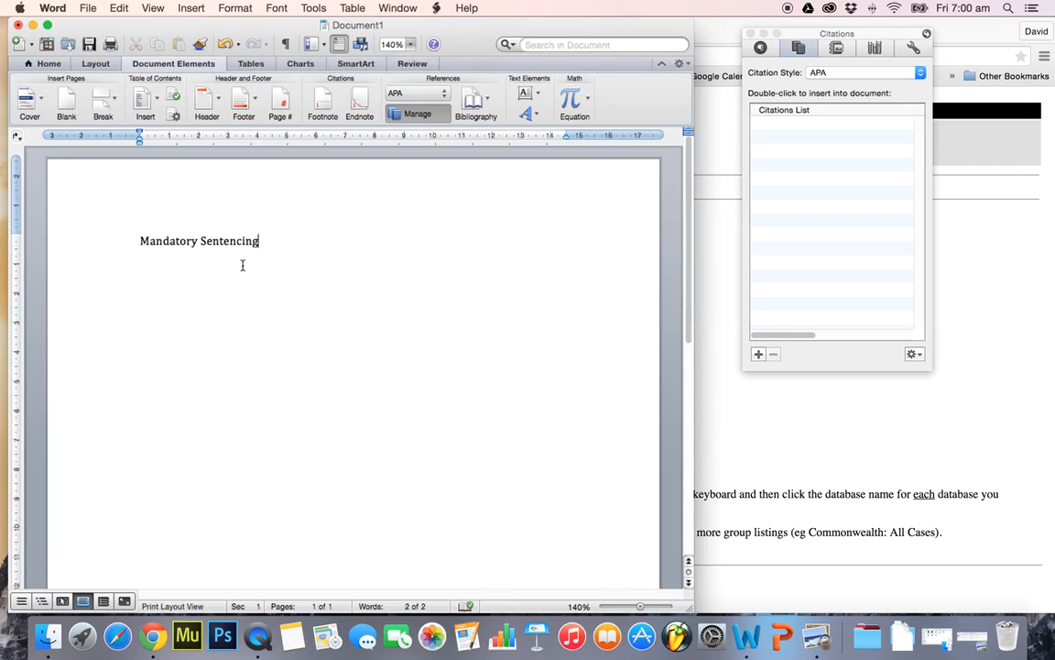
# Copy the "Mandatory Sentencing" heading and switch to Chrome to open AustLII's Advanced Search page from its home page
pyautogui.moveTo(260, 240); pyautogui.dragTo(158, 238)
pyautogui.press('super+c')
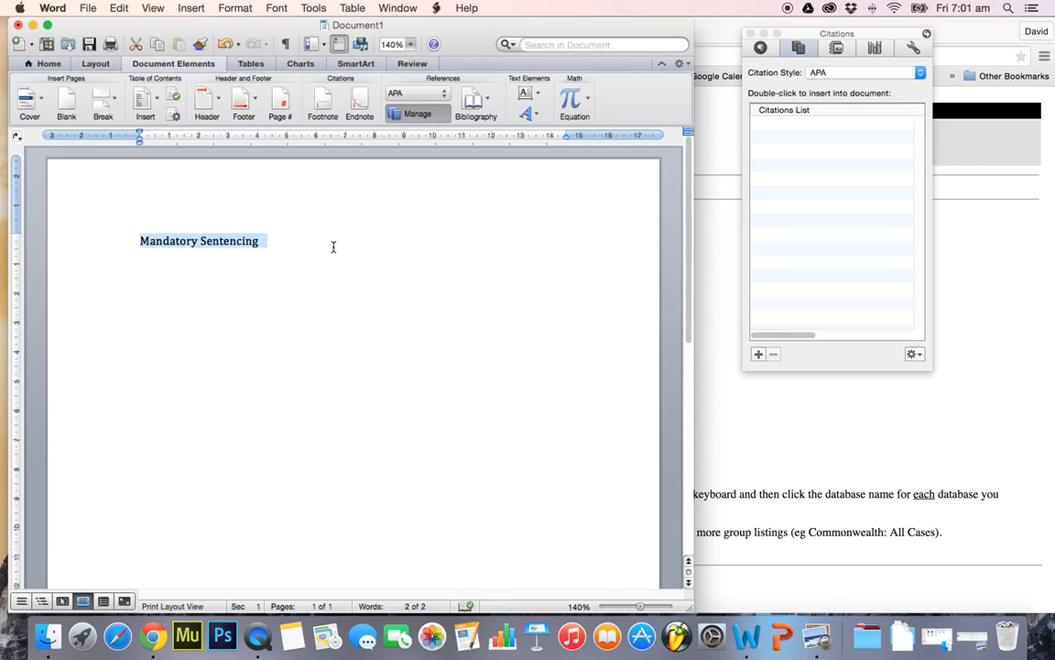
pyautogui.click(805, 441)
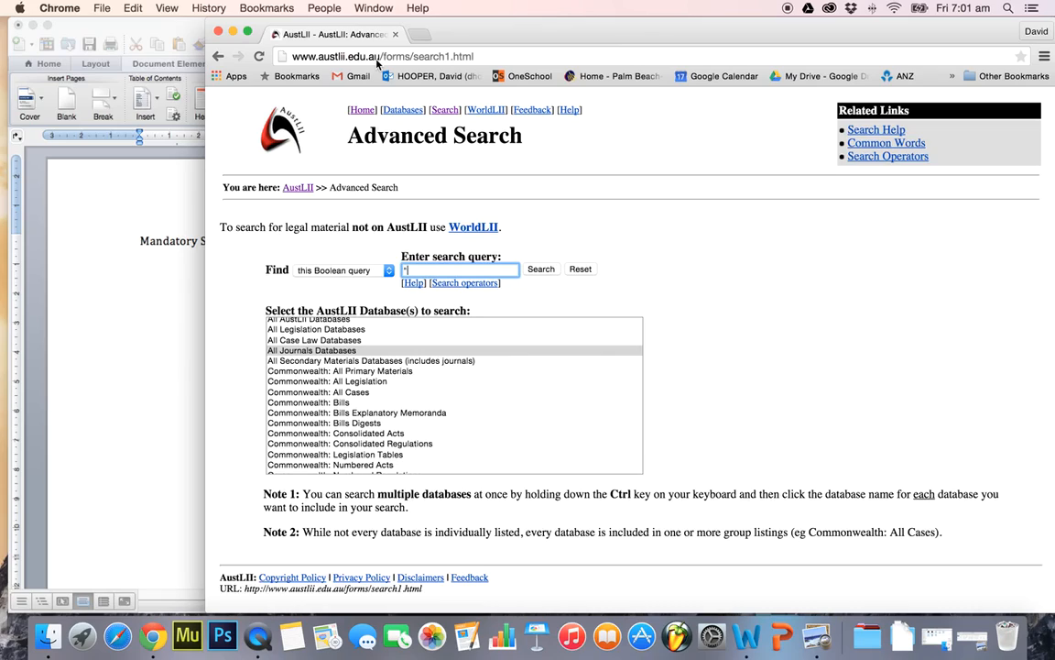
pyautogui.click(420, 269)
pyautogui.click(362, 110)
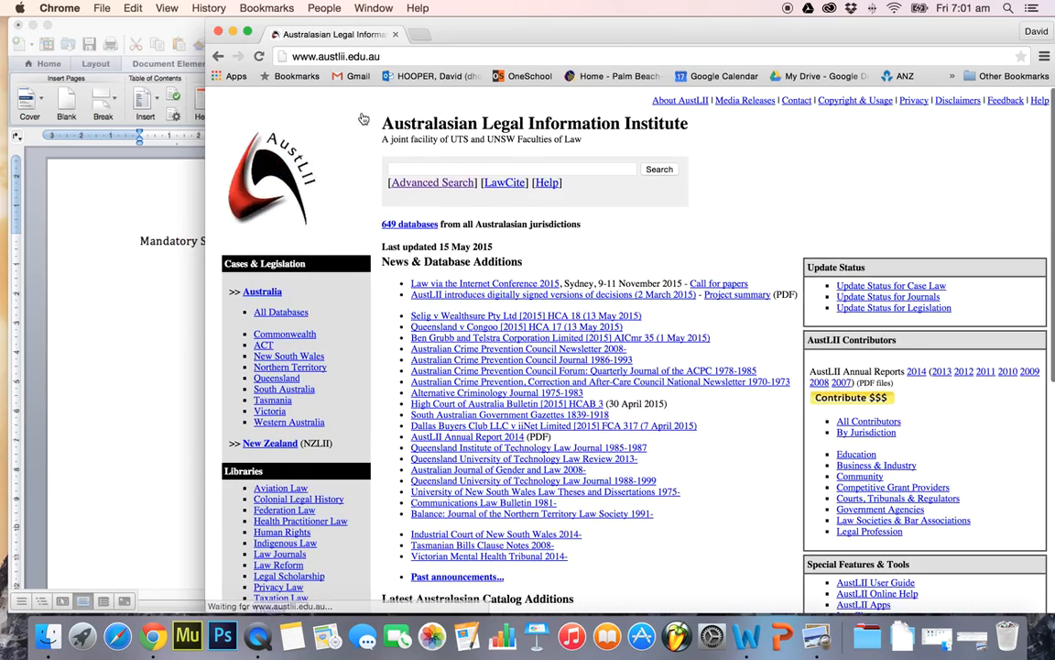
pyautogui.click(403, 182)
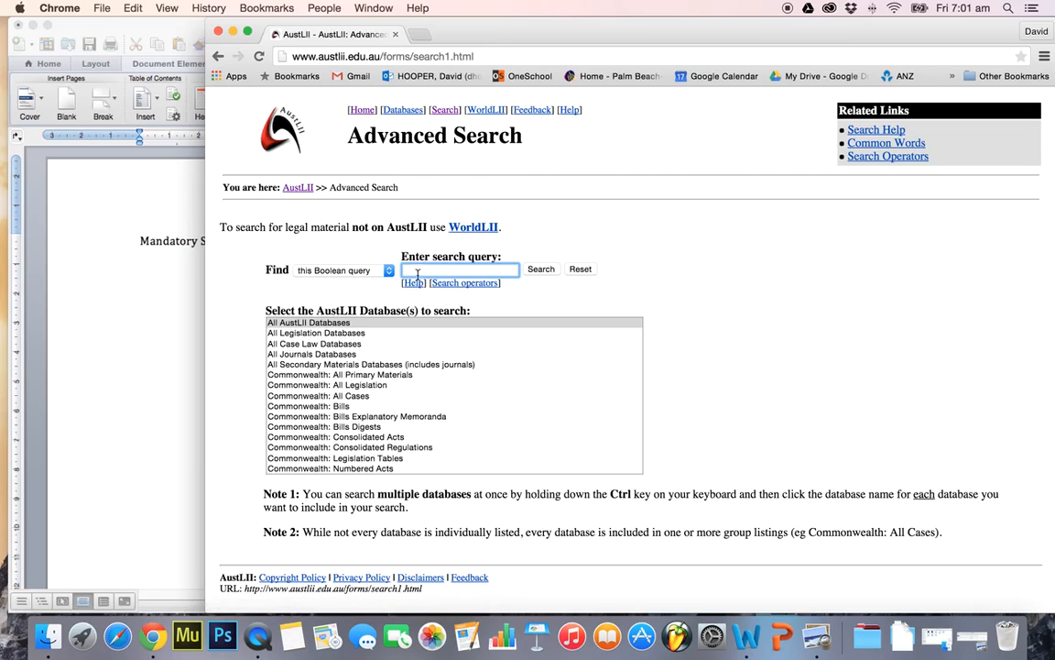
# Search All Journals Databases for the exact phrase "Mandatory Sentencing" using the copied heading
pyautogui.click(343, 354)
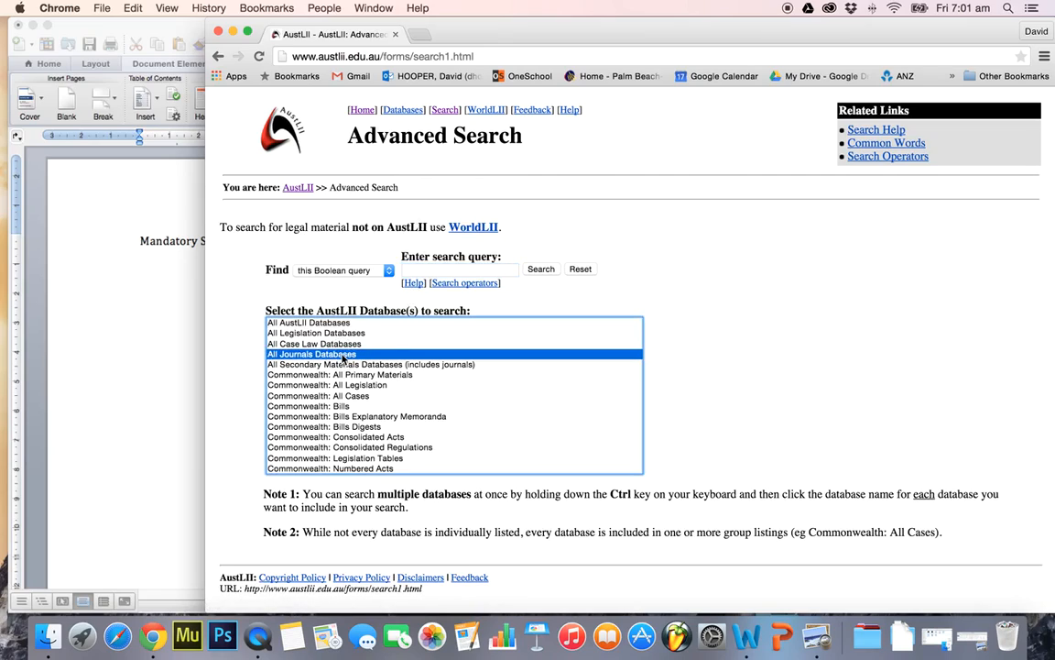
pyautogui.click(455, 269)
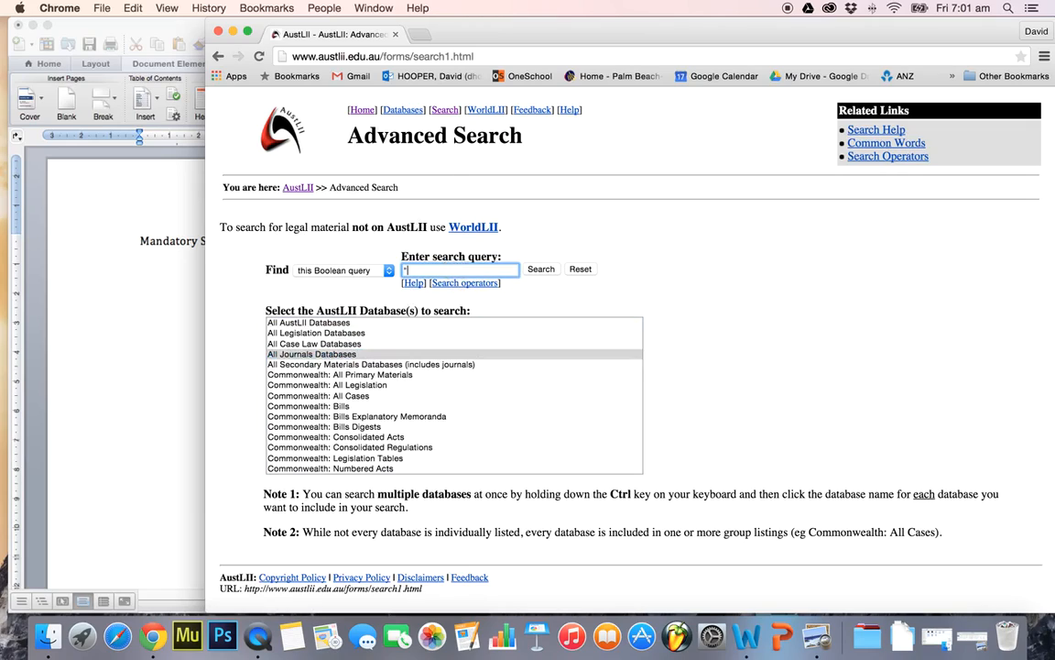
pyautogui.write('"')
pyautogui.press('super+v')
pyautogui.click(539, 271)
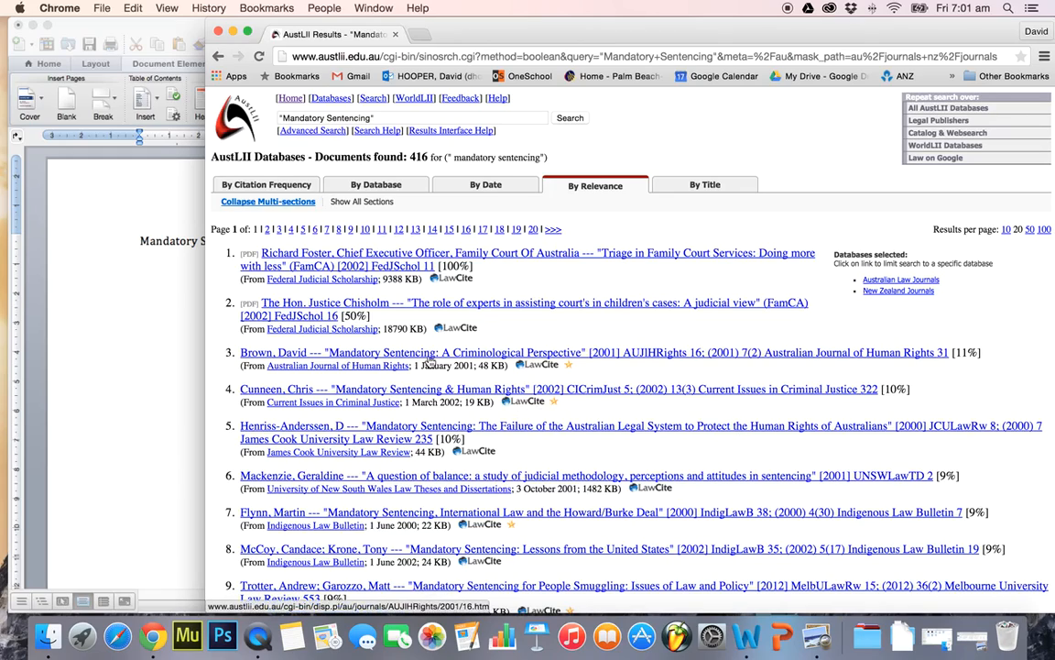
# Open the article "Mandatory Sentencing: A Criminological Perspective" and read its Introduction
pyautogui.click(566, 360)
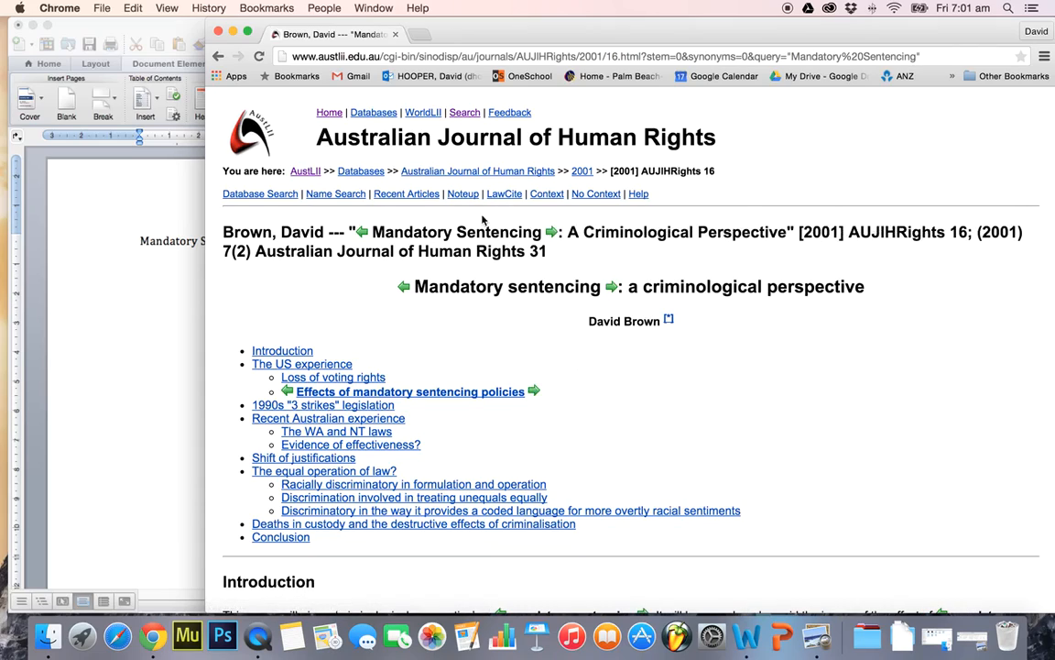
pyautogui.scroll(-3, 834, 458)
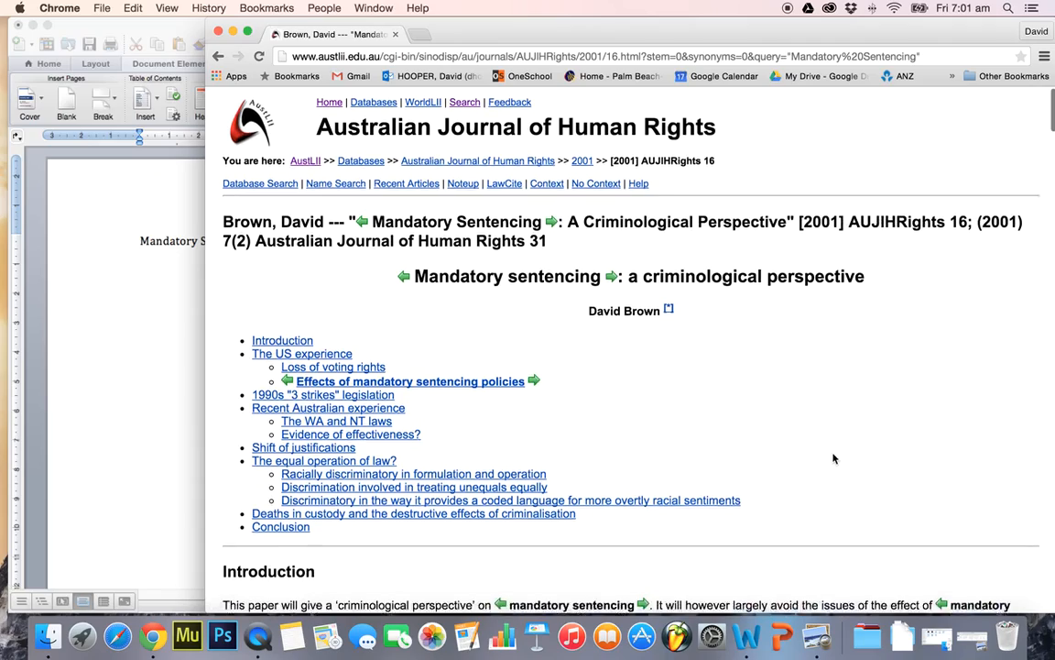
pyautogui.scroll(-5, 834, 458)
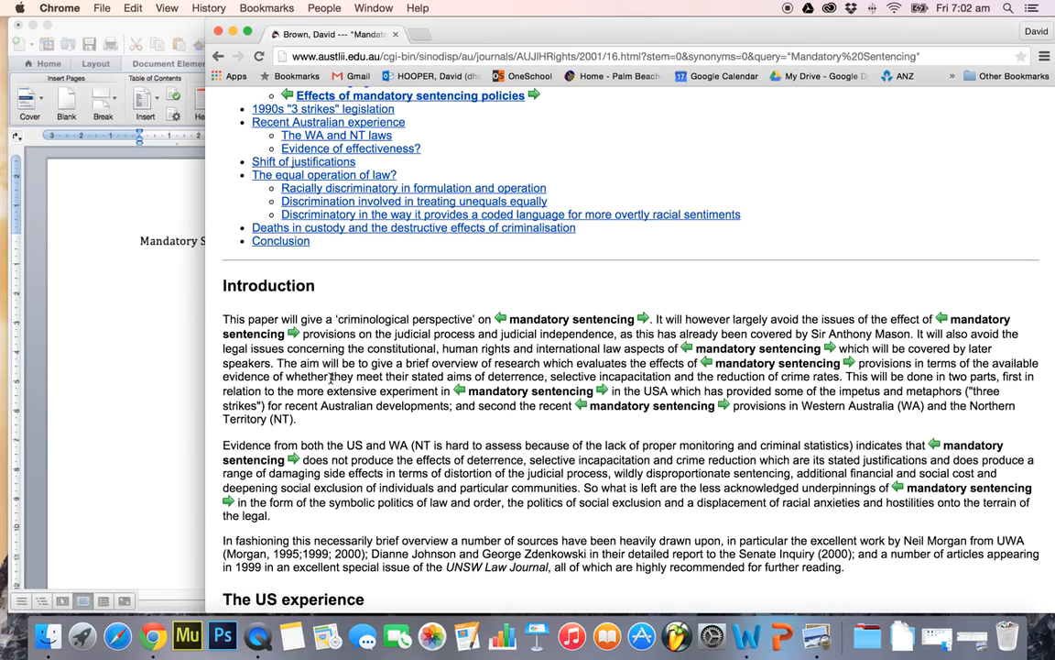
pyautogui.scroll(-3, 331, 376)
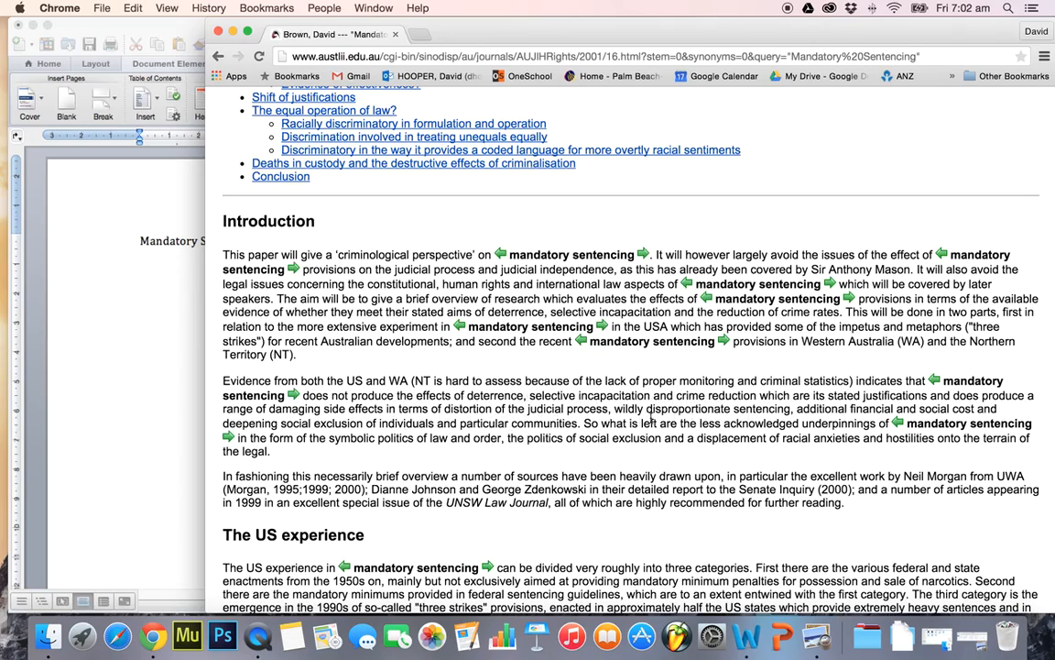
# Copy the Introduction passage from "Evidence from both the US and WA" to "particular communities." into the Word document below the heading
pyautogui.moveTo(579, 423); pyautogui.dragTo(227, 371)
pyautogui.press('super+c')
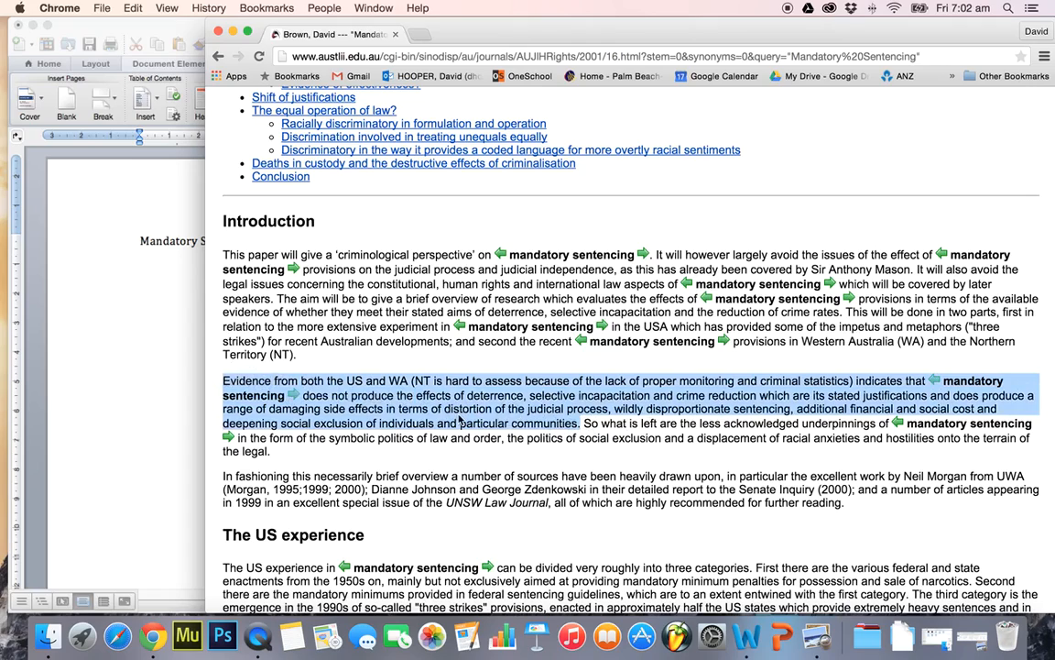
pyautogui.click(90, 305)
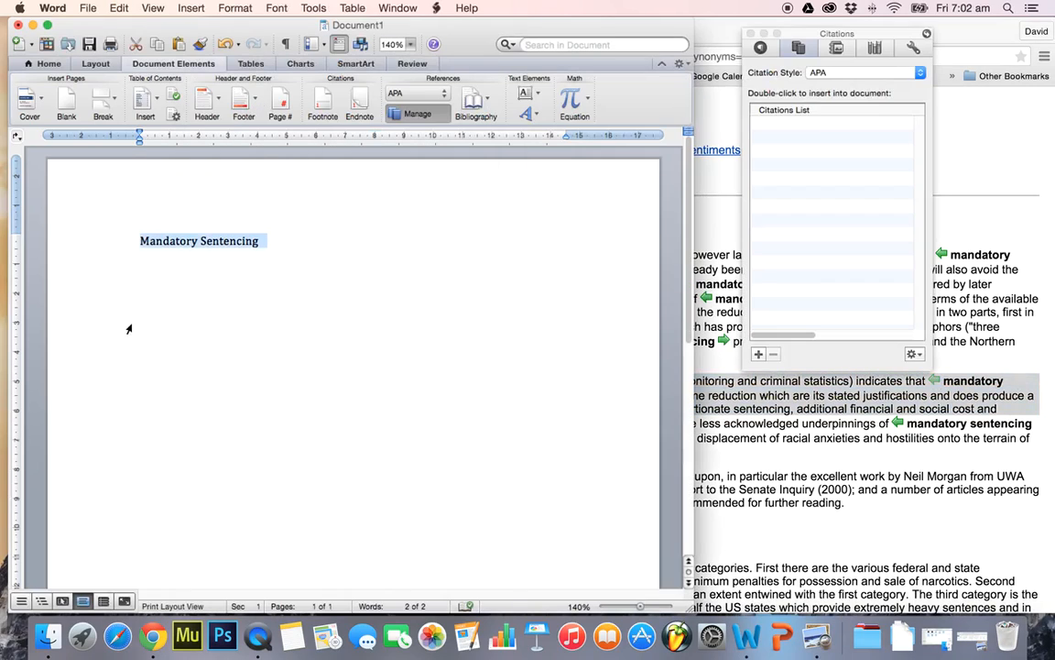
pyautogui.click(173, 329)
pyautogui.click(277, 254)
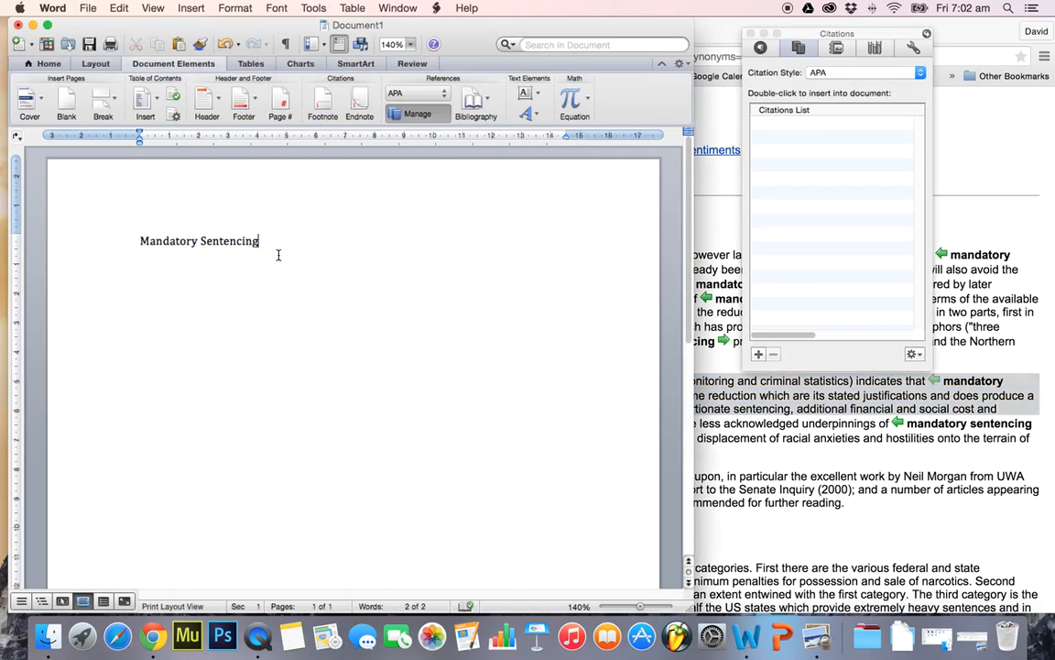
pyautogui.press('Return')
pyautogui.press('super+v')
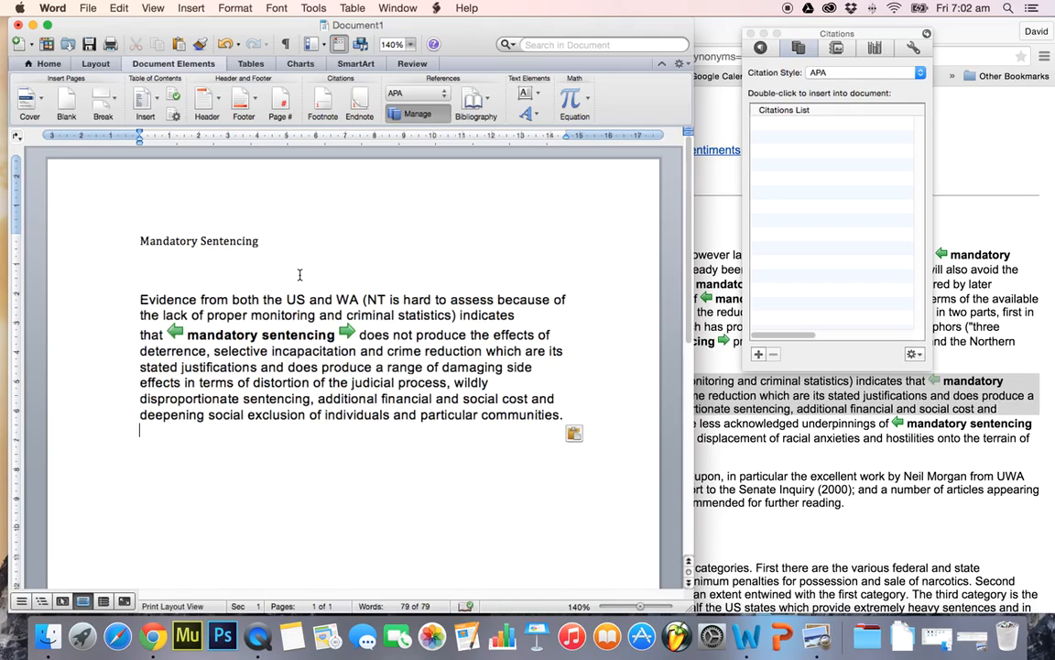
pyautogui.press('BackSpace')
# Switch back to the article in Chrome, check its Noteup results and return to the article page
pyautogui.click(782, 459)
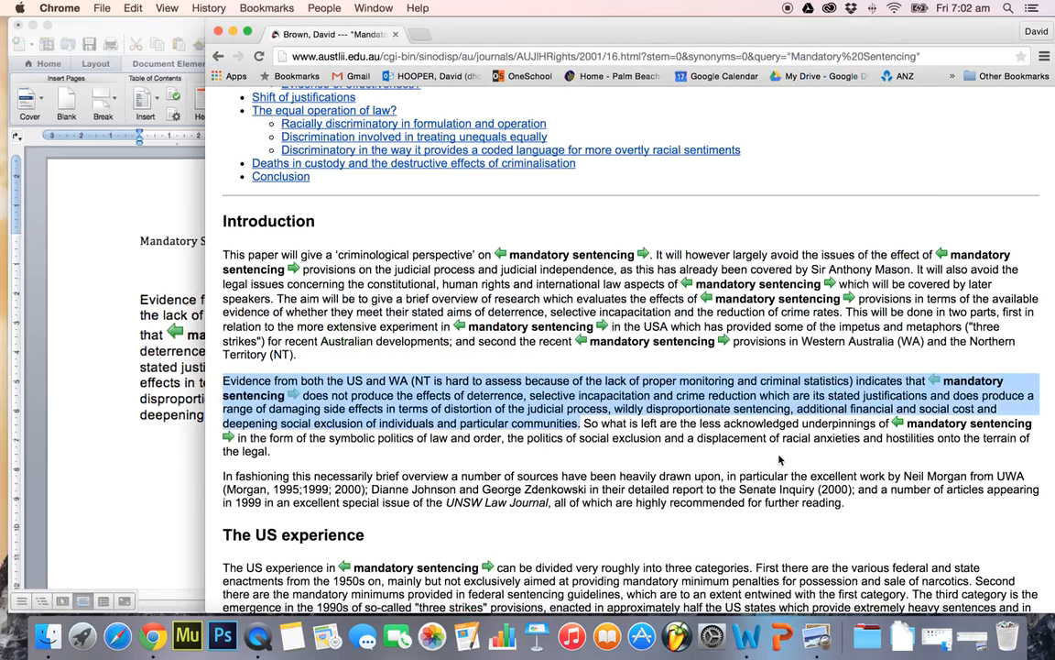
pyautogui.click(589, 357)
pyautogui.scroll(10, 602, 370)
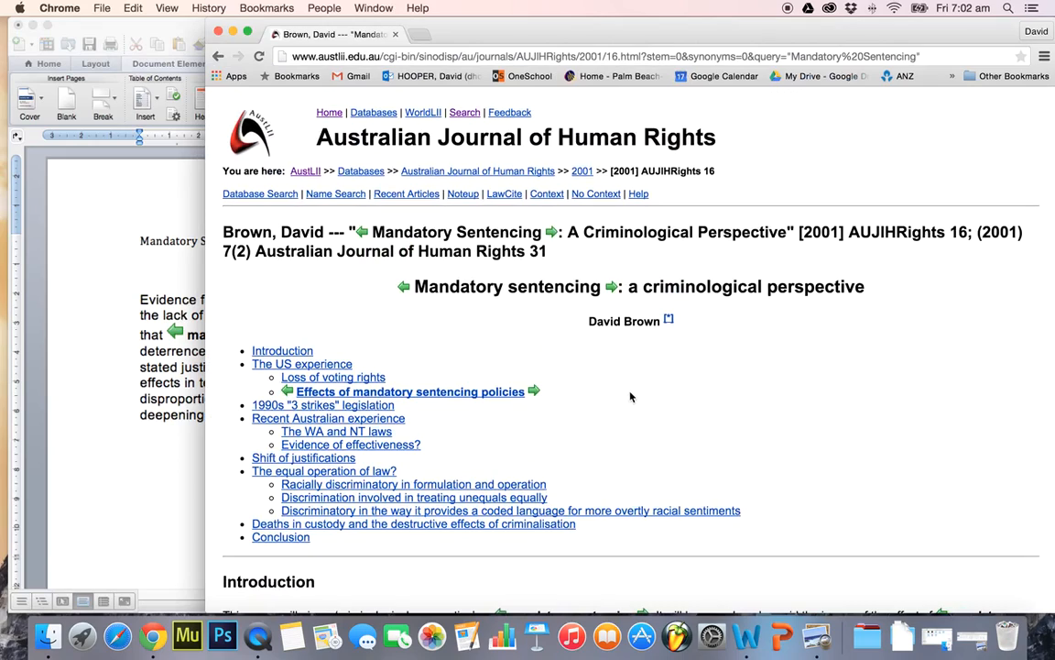
pyautogui.click(459, 196)
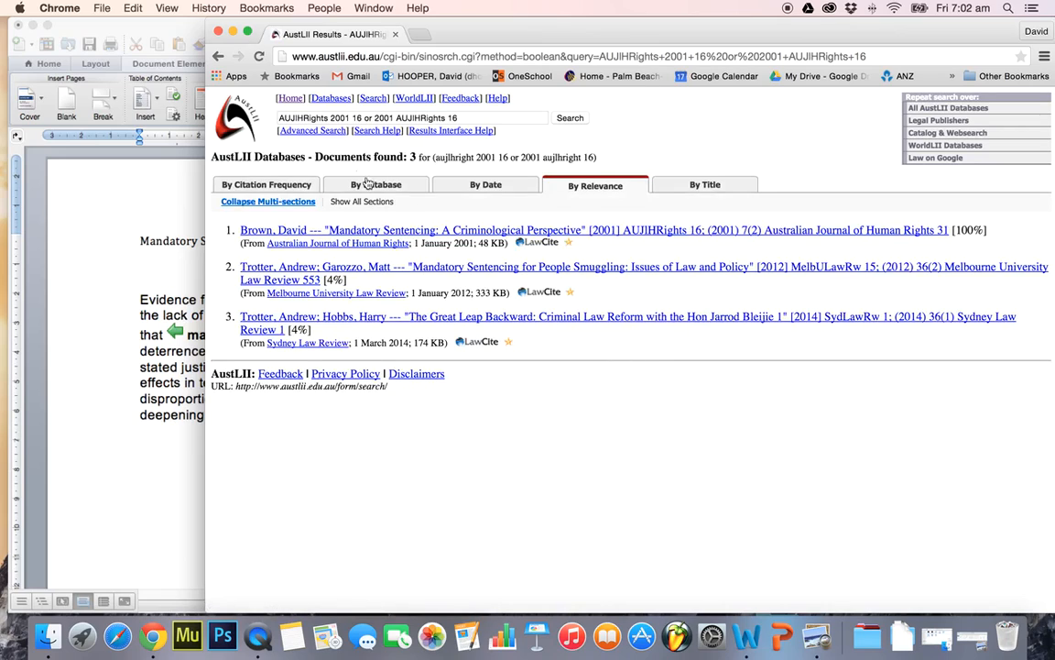
pyautogui.click(219, 56)
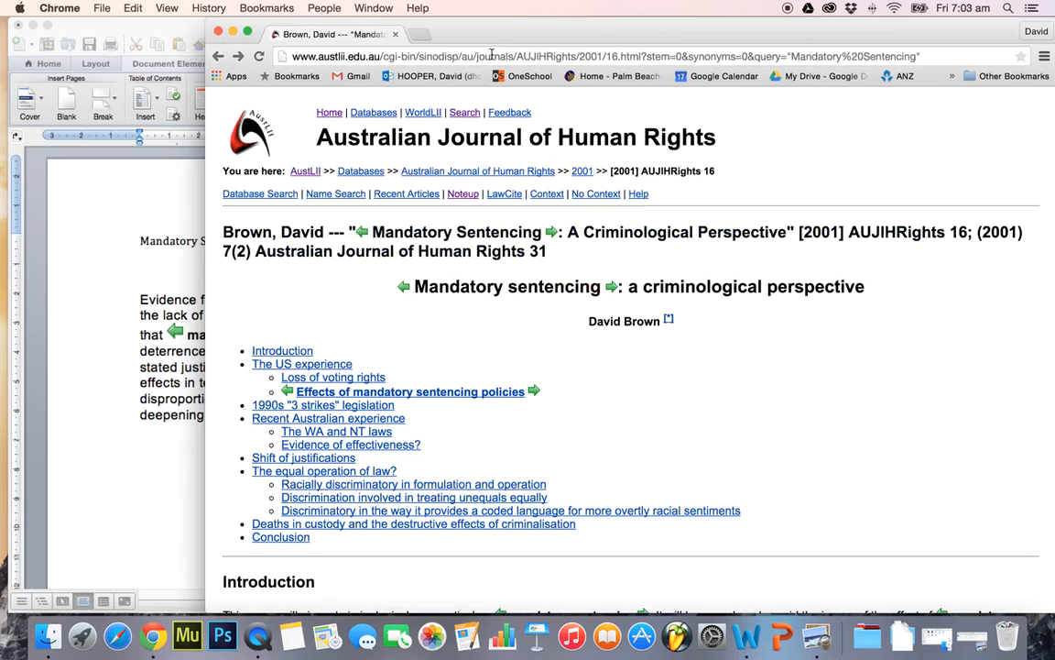
# Create a new citation source in Word of type Article in a journal, with the author's name copied from the article heading
pyautogui.moveTo(504, 35); pyautogui.dragTo(525, 40)
pyautogui.moveTo(346, 238); pyautogui.dragTo(220, 236)
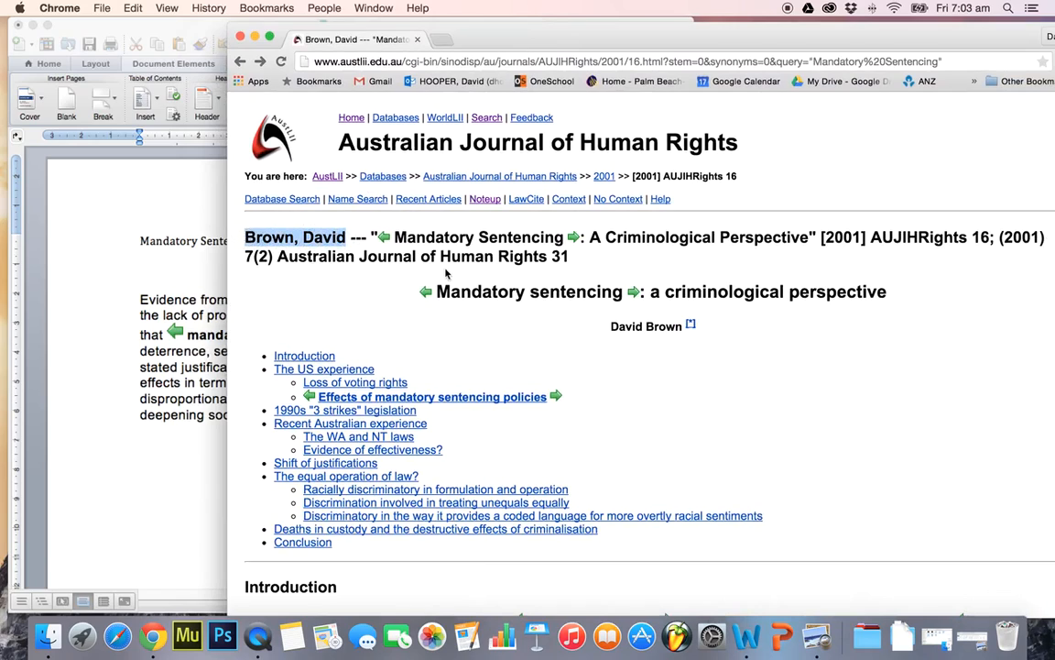
pyautogui.press('super+c')
pyautogui.click(174, 240)
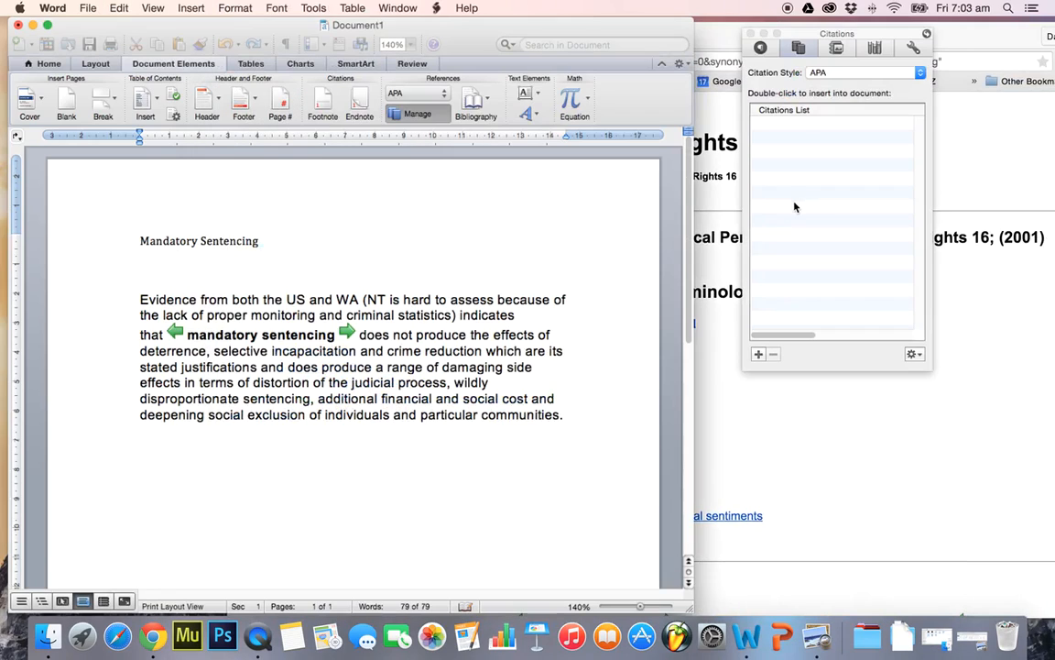
pyautogui.click(759, 354)
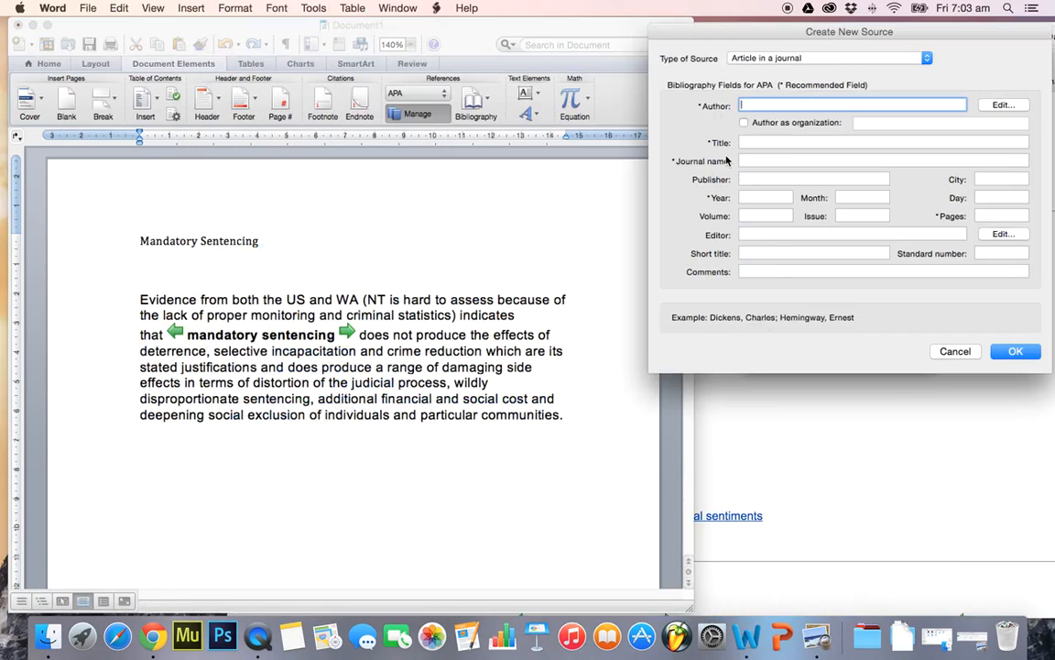
pyautogui.click(799, 59)
pyautogui.click(799, 59)
pyautogui.press('super+v')
# Copy the title "Mandatory Sentencing : A Criminological Perspective" from the article heading in Chrome into the new Word source's Title
pyautogui.press('super+Tab')
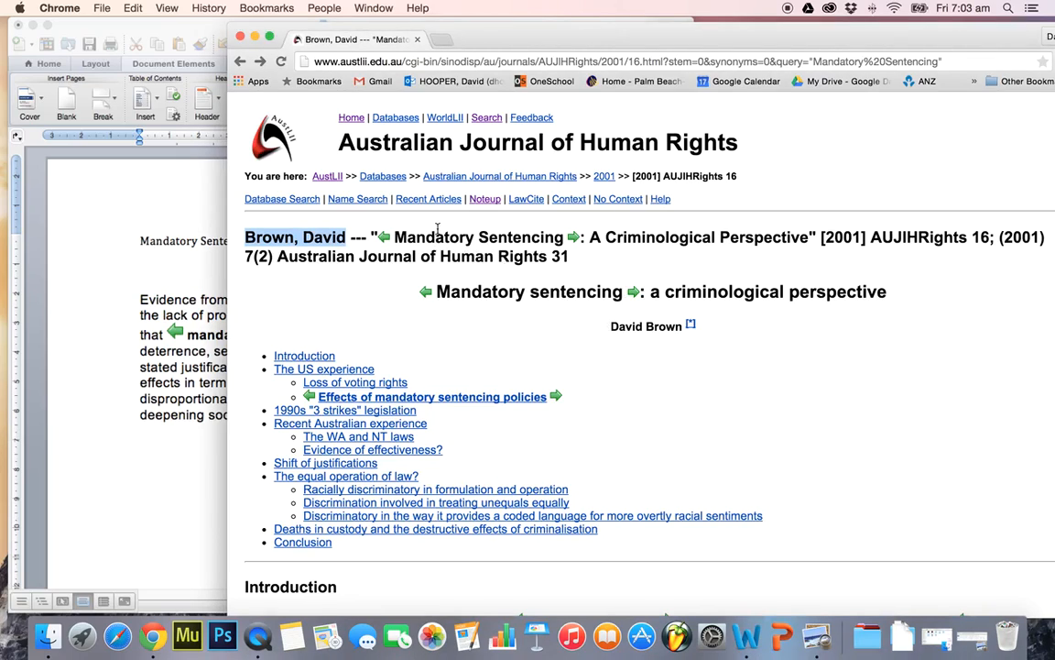
pyautogui.moveTo(394, 236); pyautogui.dragTo(811, 240)
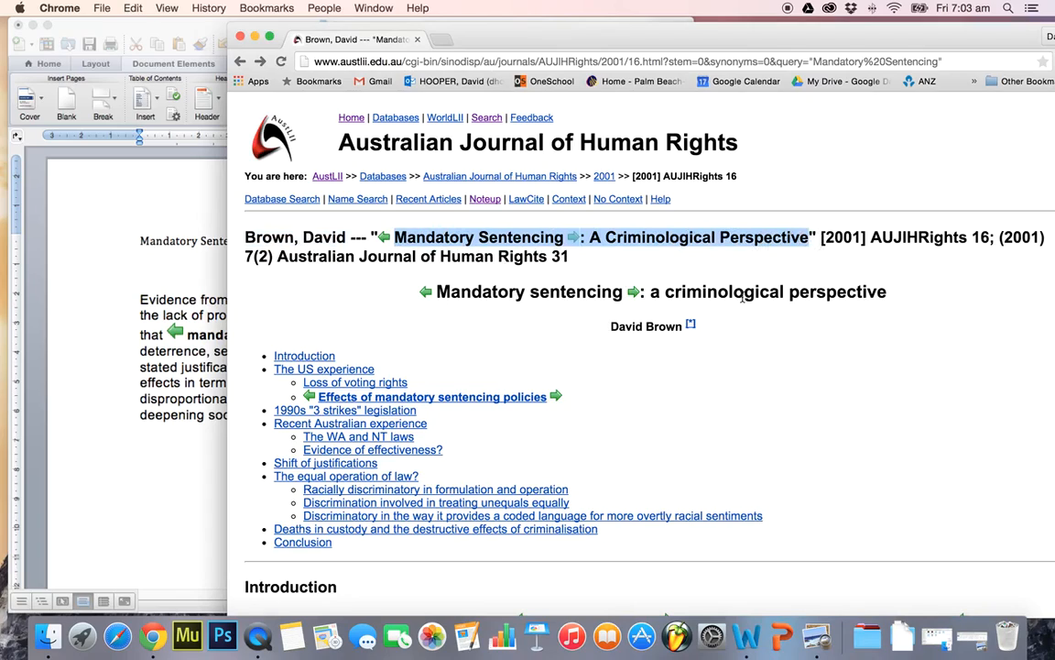
pyautogui.press('super+Tab')
pyautogui.click(775, 142)
pyautogui.press('super+v')
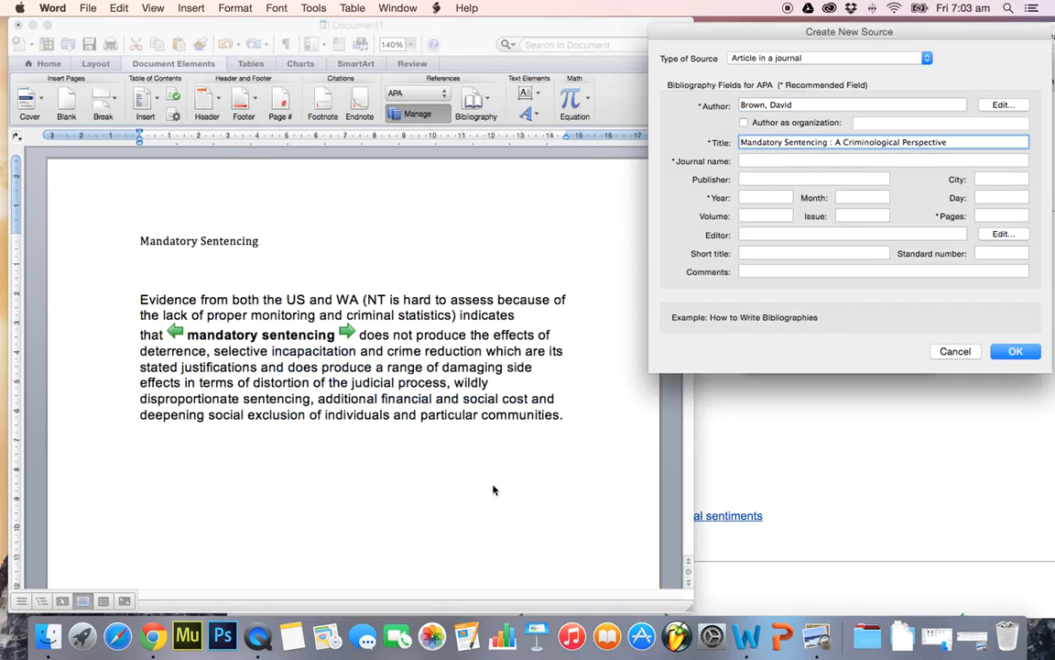
# Copy the journal abbreviation "AUJIHRights" from the article heading in Chrome into the new Word source's Journal name
pyautogui.press('super+Tab')
pyautogui.click(793, 274)
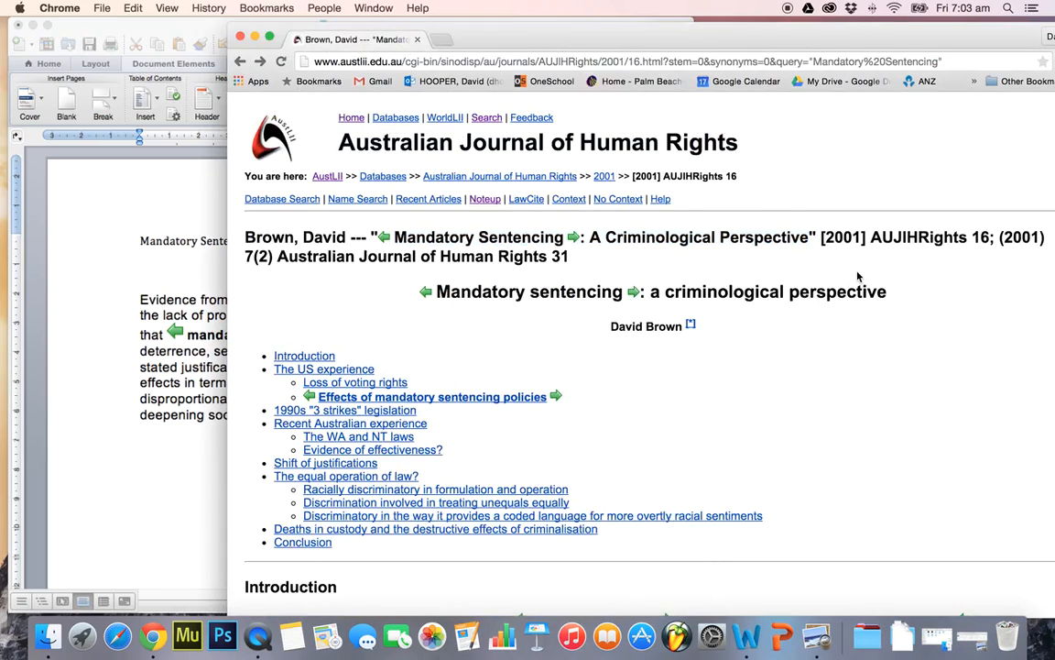
pyautogui.moveTo(922, 237); pyautogui.dragTo(970, 237)
pyautogui.press('super+c')
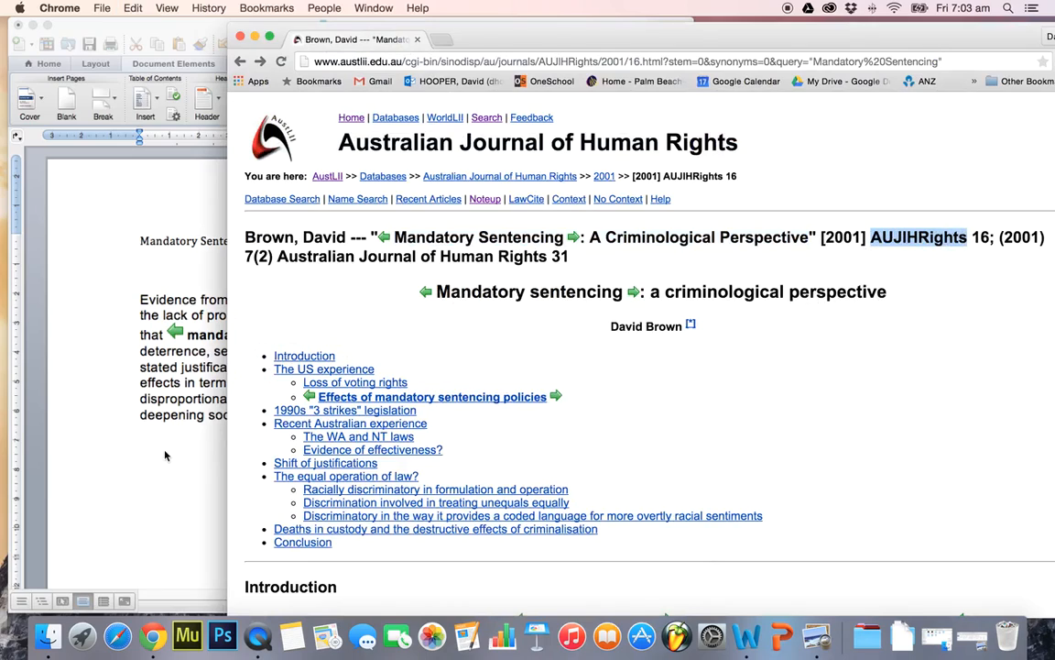
pyautogui.click(150, 408)
pyautogui.click(778, 161)
pyautogui.press('super+v')
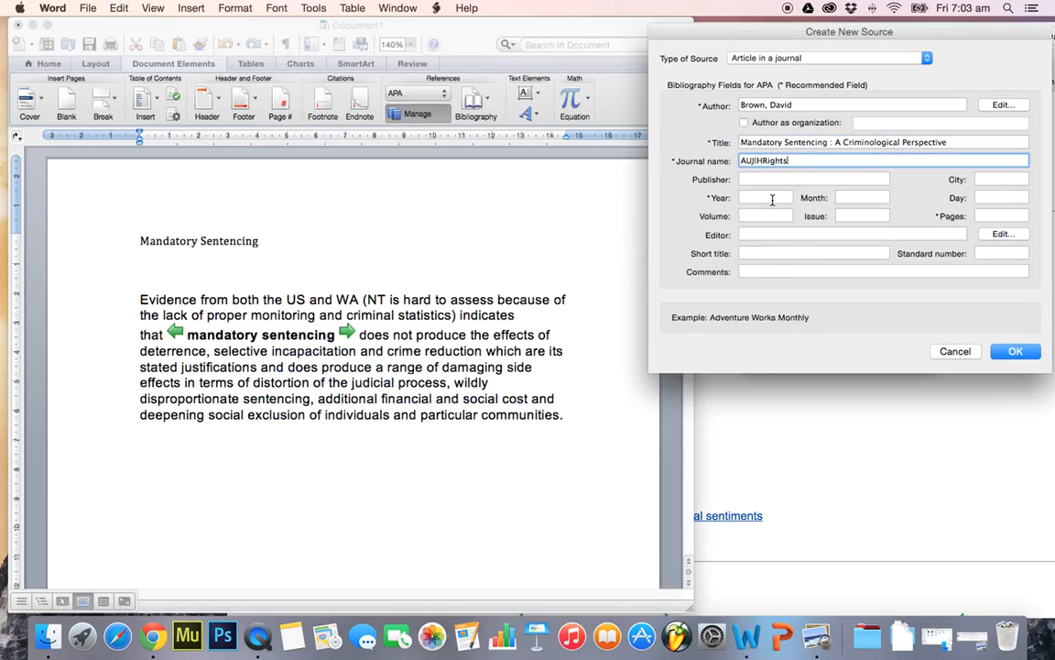
# Set the source's Year to 2001 and Pages to 31, checking the article heading in Chrome, and save the source
pyautogui.click(773, 198)
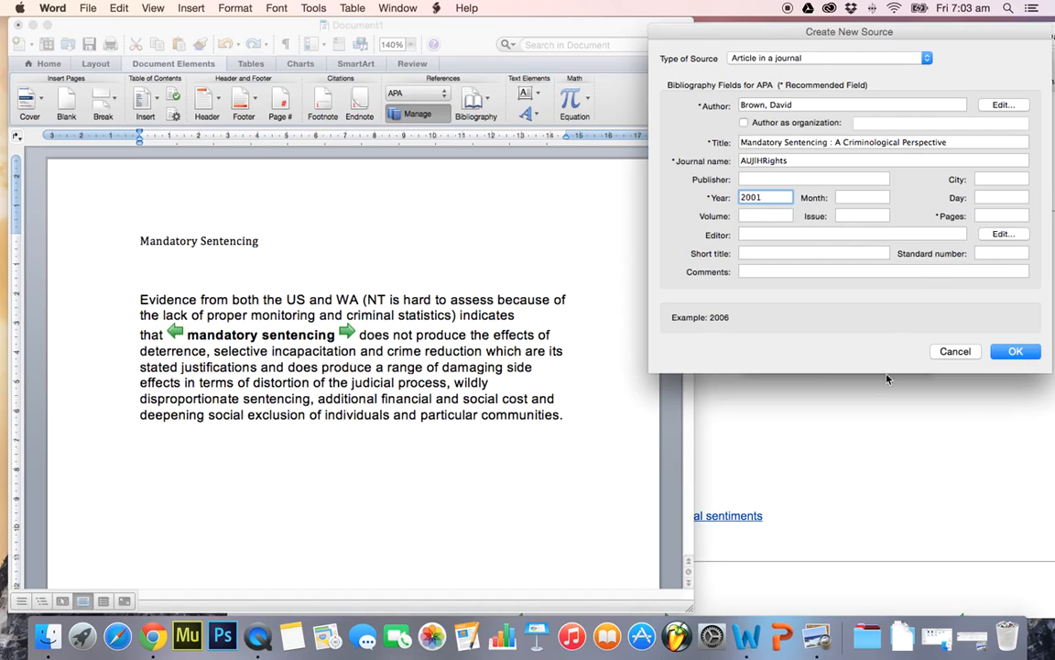
pyautogui.click(864, 455)
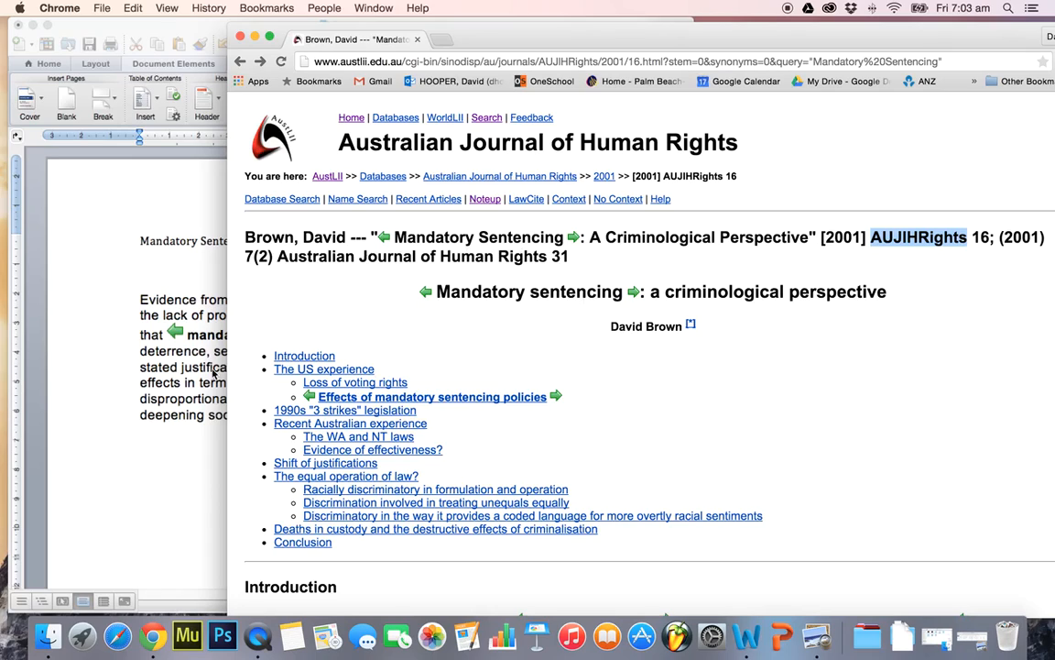
pyautogui.click(153, 373)
pyautogui.click(994, 216)
pyautogui.write('31')
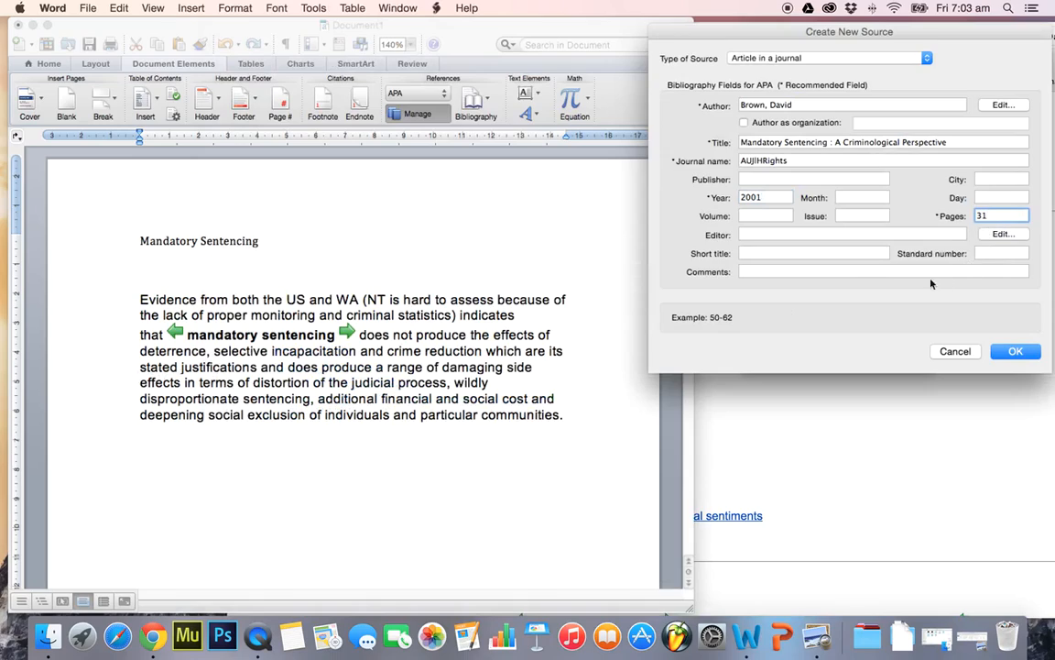
pyautogui.click(1019, 352)
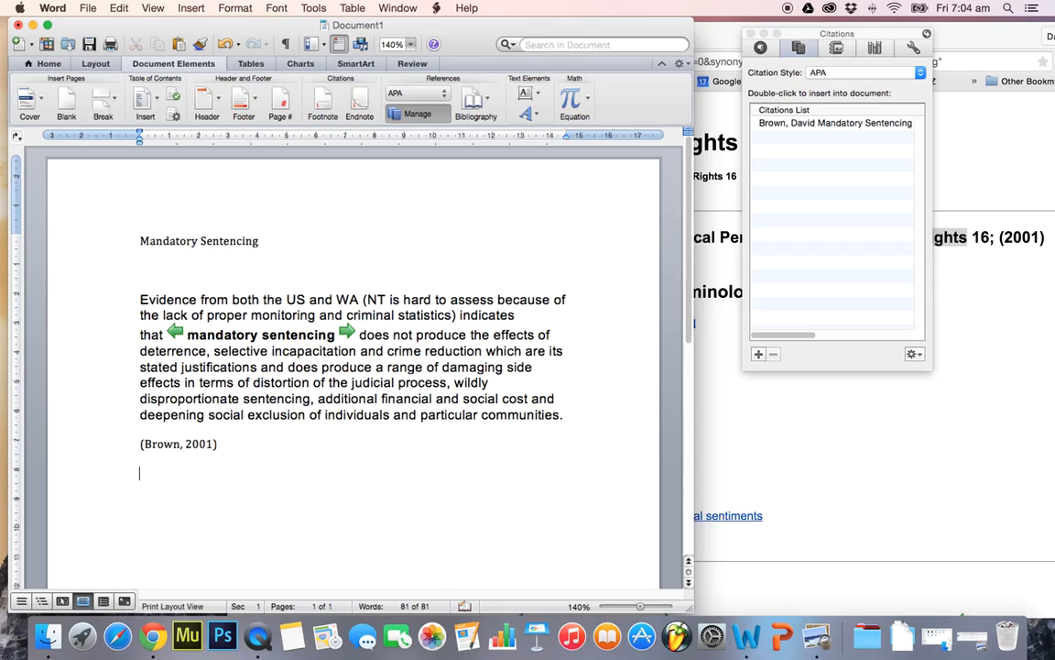
# Switch back to the article in Chrome and go to its section 1990s "3 strikes" legislation
pyautogui.click(743, 499)
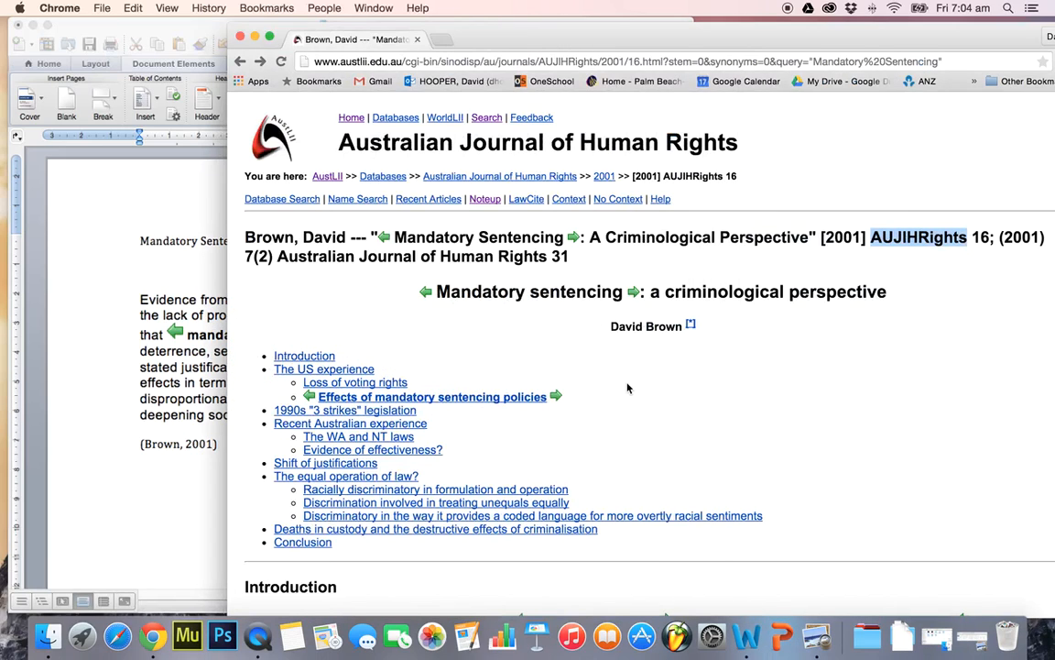
pyautogui.scroll(-2, 628, 387)
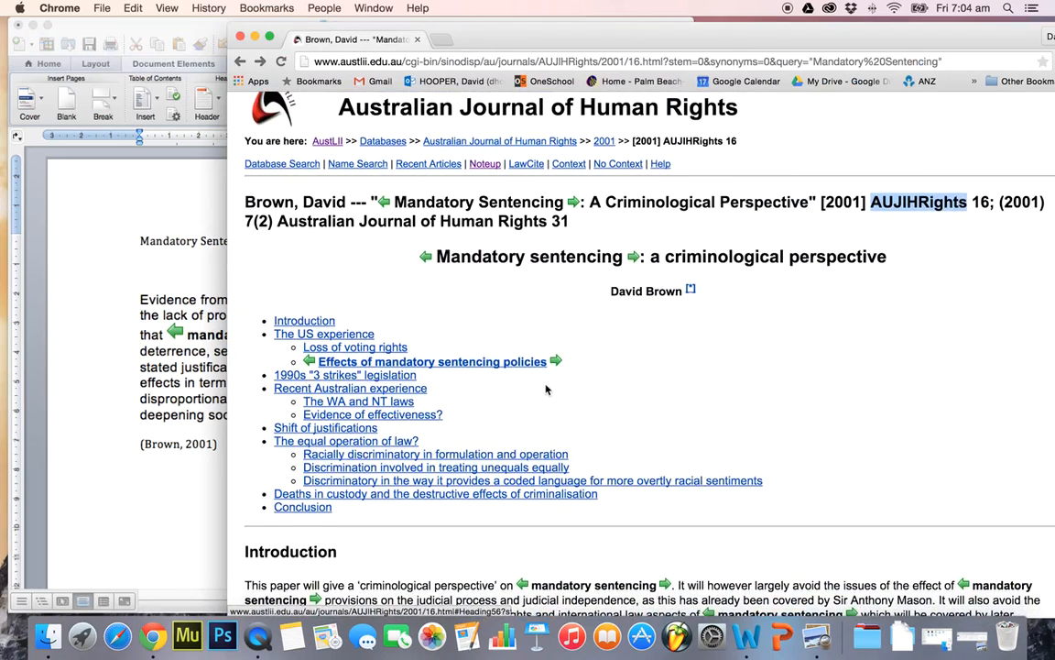
pyautogui.scroll(-1, 627, 396)
pyautogui.click(359, 355)
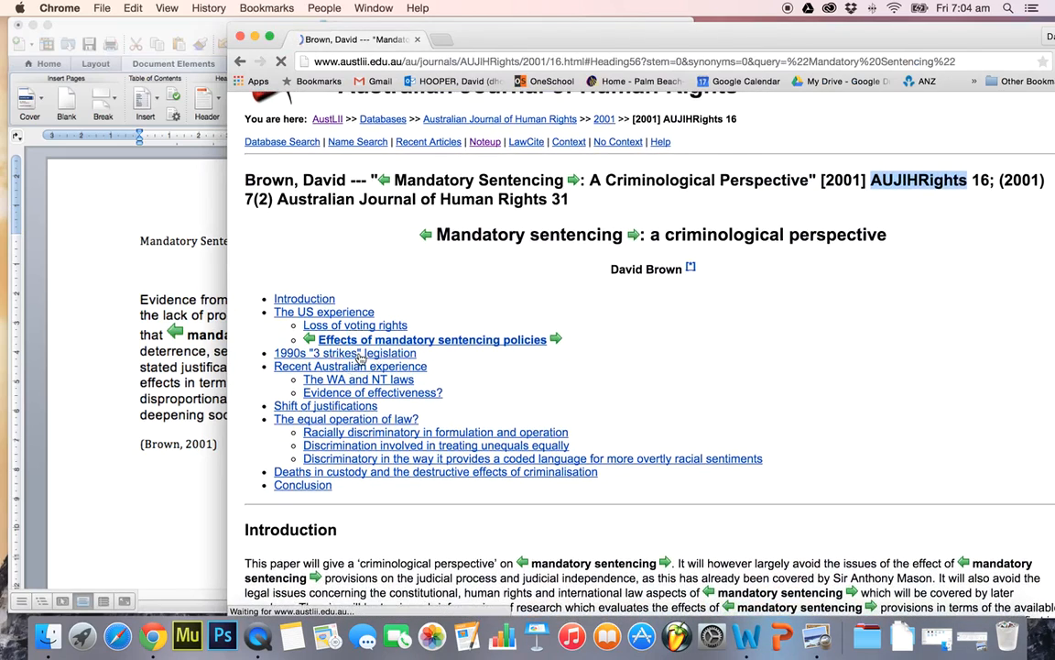
pyautogui.scroll(-2, 759, 404)
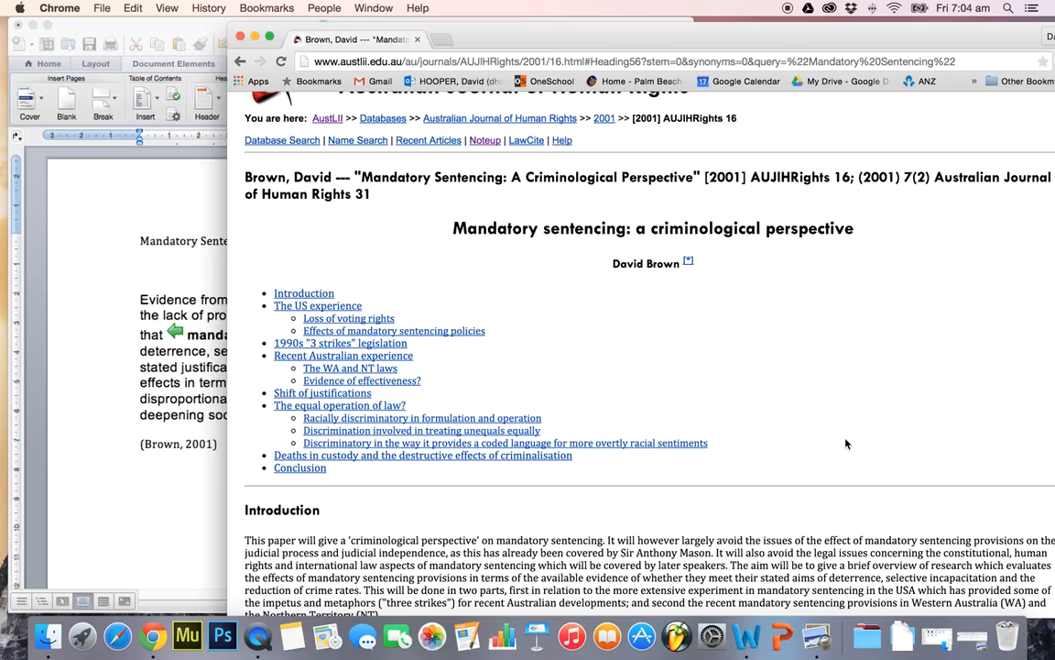
pyautogui.scroll(1, 846, 443)
pyautogui.scroll(-3, 846, 444)
pyautogui.scroll(-5, 846, 444)
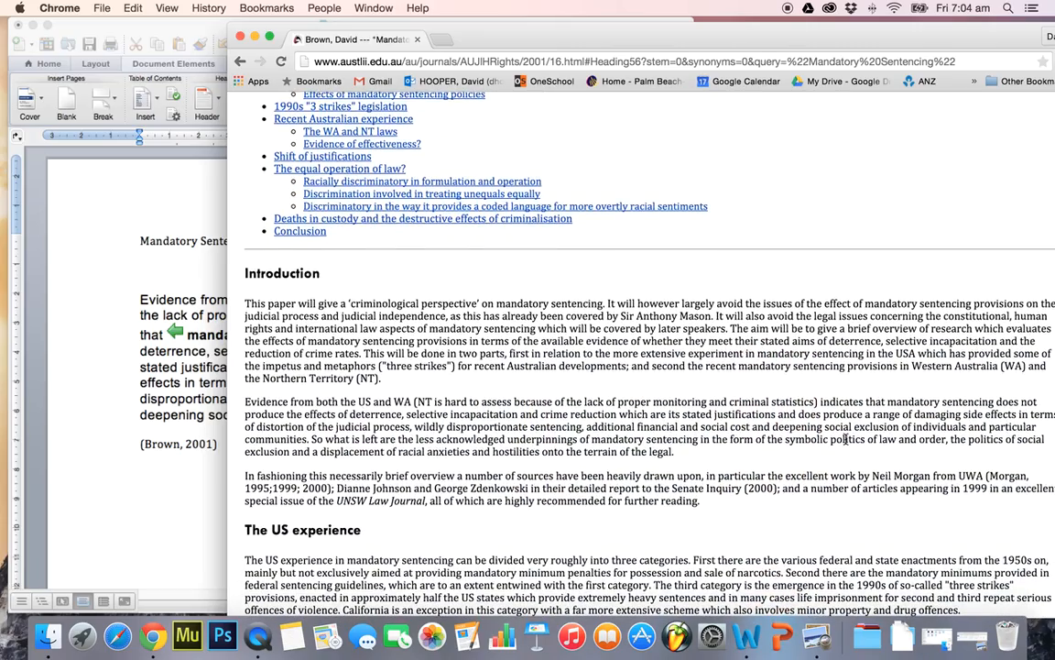
pyautogui.scroll(4, 845, 439)
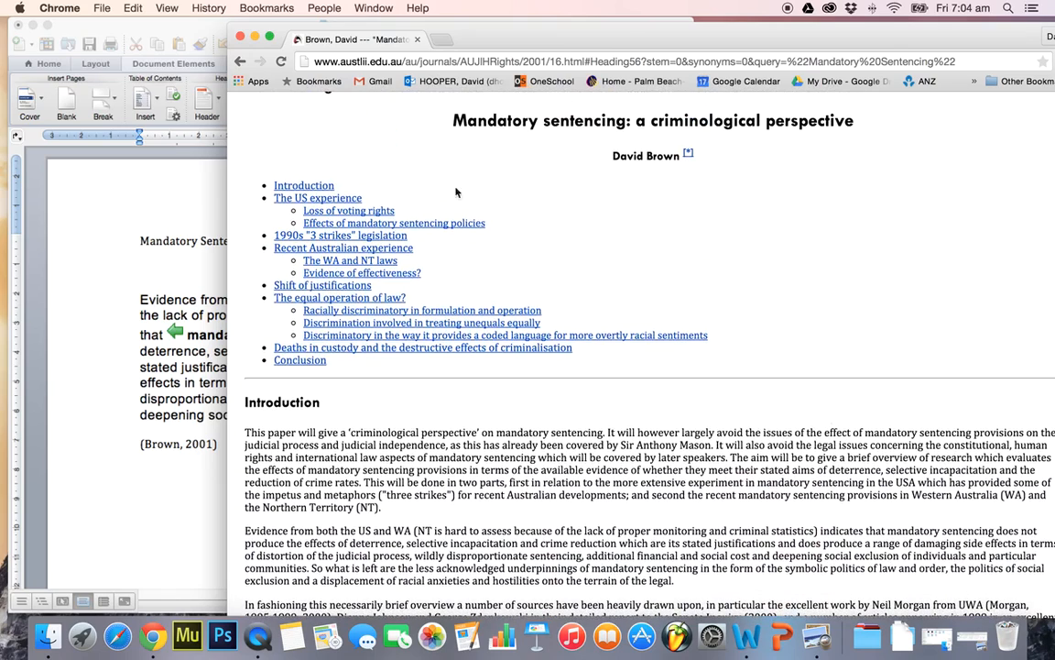
pyautogui.click(323, 234)
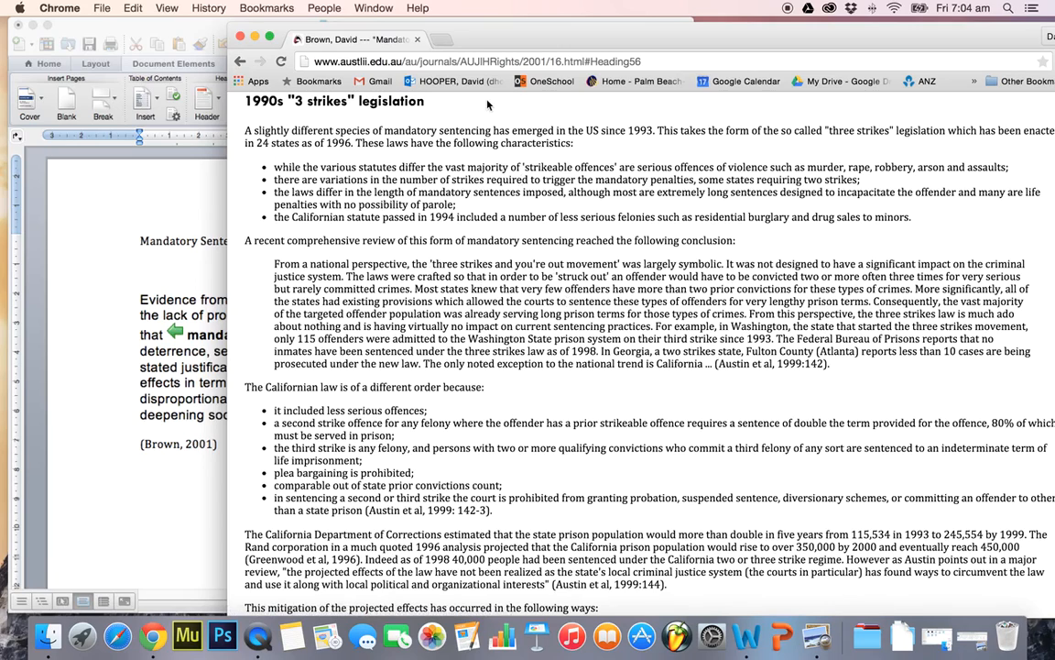
# Copy the section's opening paragraph and four bullets into the Word document below the citation, and start a new line after them
pyautogui.moveTo(540, 42); pyautogui.dragTo(460, 46)
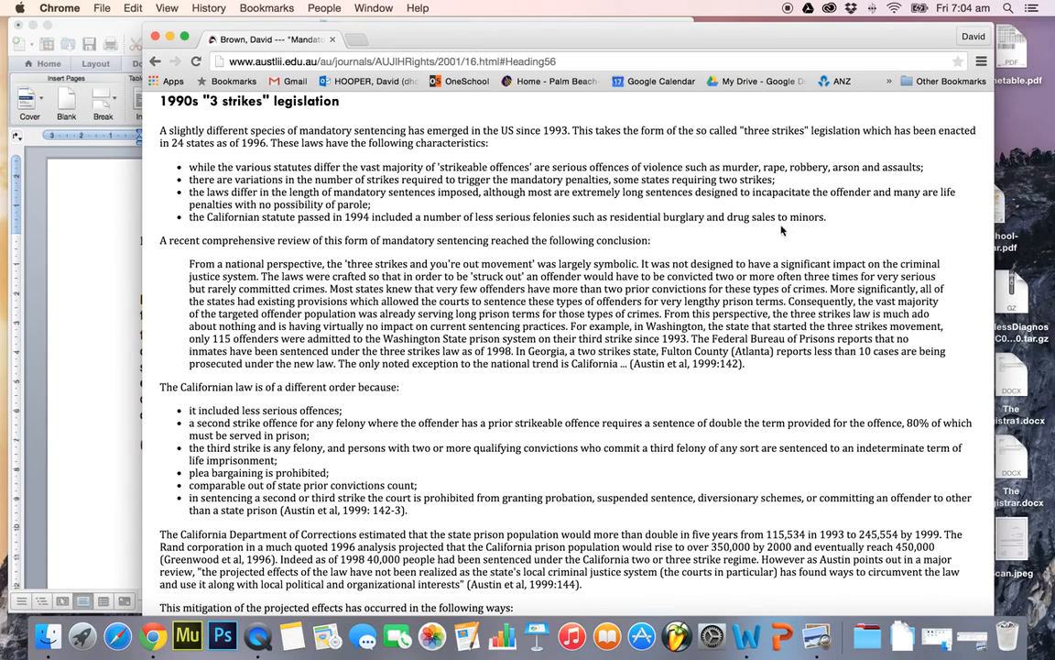
pyautogui.moveTo(829, 220); pyautogui.dragTo(162, 131)
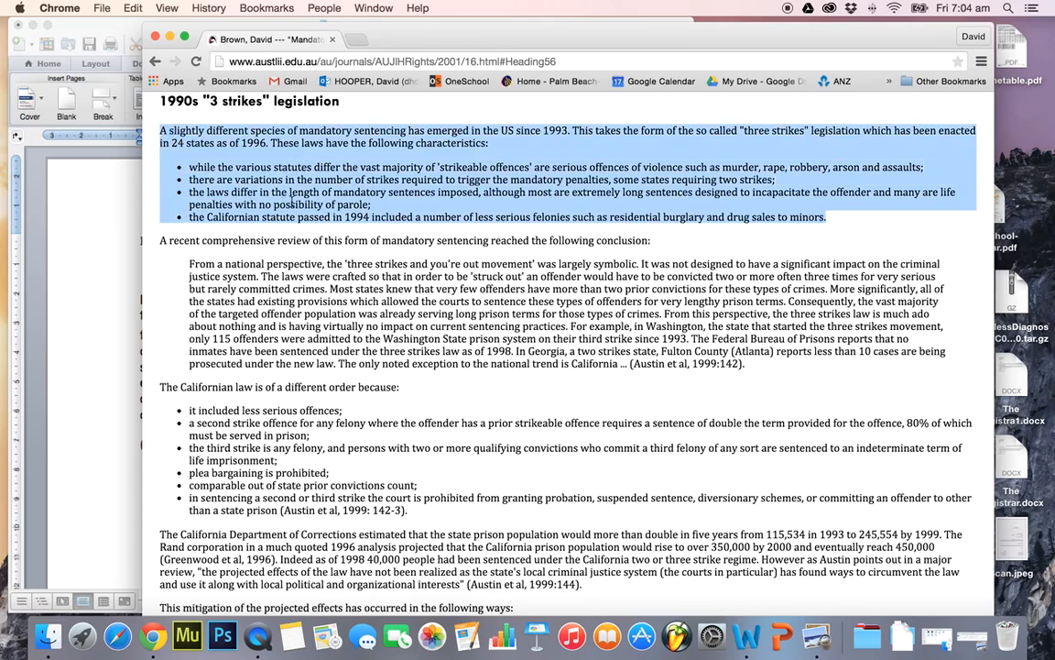
pyautogui.click(102, 359)
pyautogui.click(176, 403)
pyautogui.press('super+v')
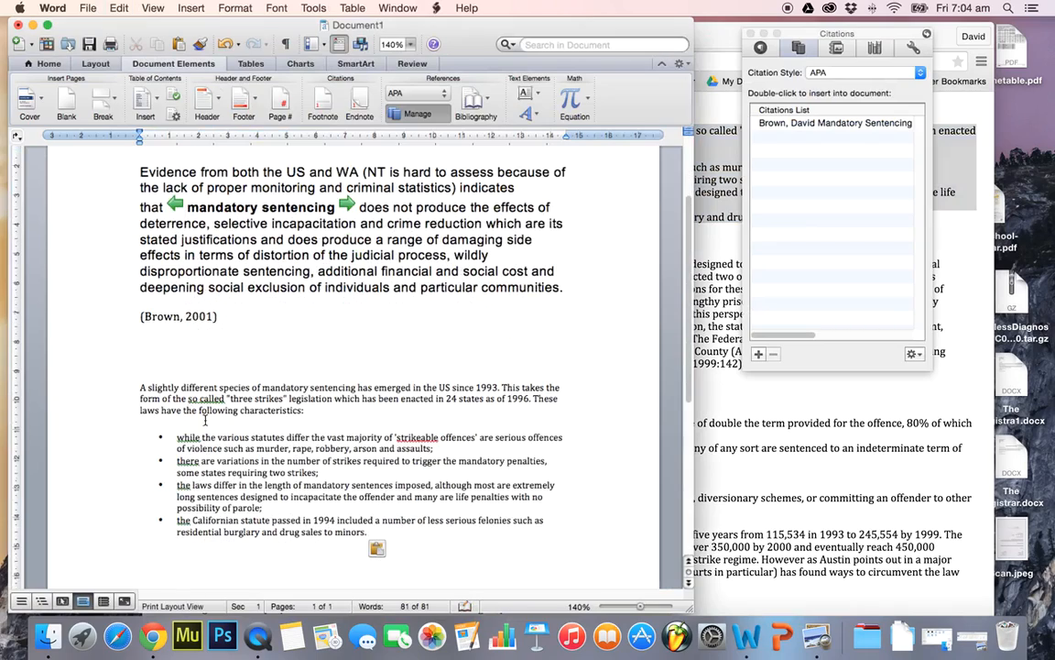
pyautogui.click(397, 531)
pyautogui.press('Return')
pyautogui.press('Return')
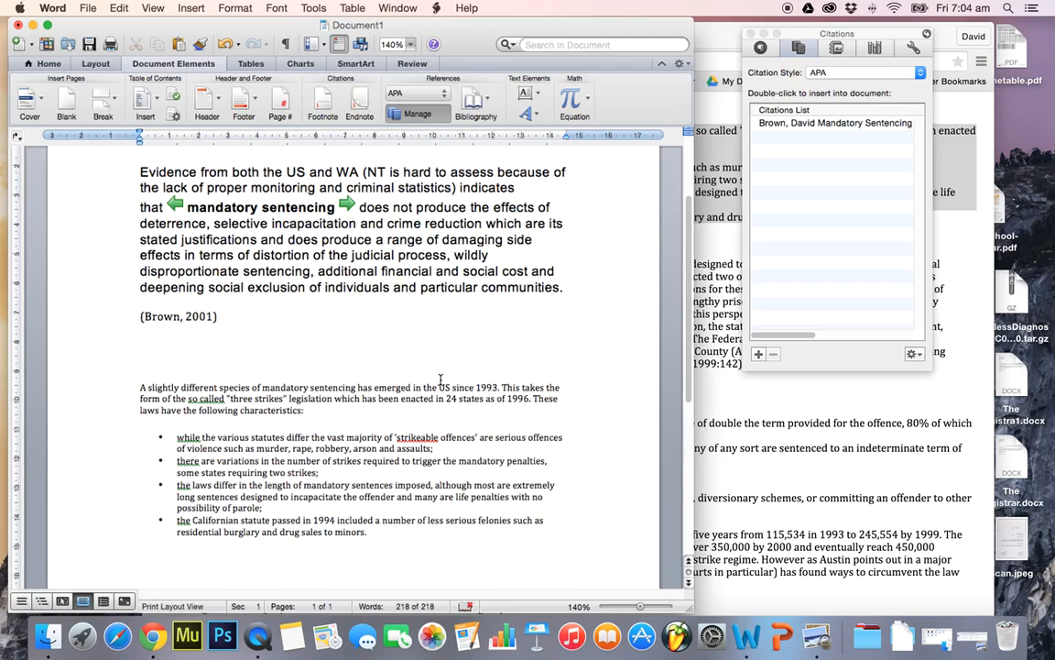
# View the Word References ribbon in the image Capture.PNG in Preview and close it
pyautogui.click(972, 638)
pyautogui.moveTo(343, 203); pyautogui.dragTo(320, 117)
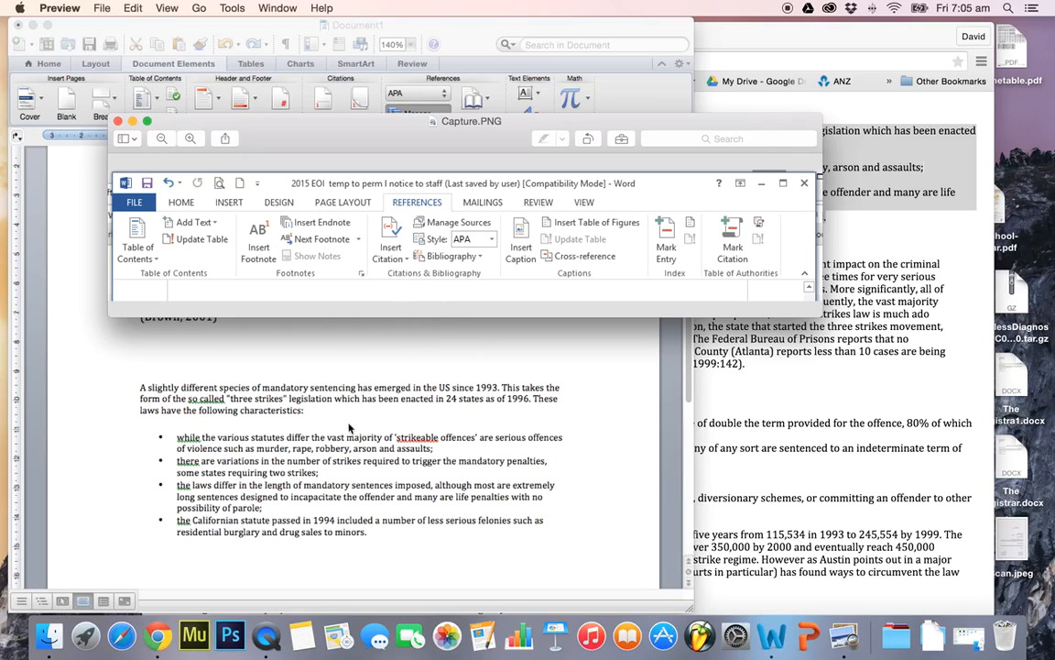
pyautogui.click(133, 121)
# Copy the in-text citation below the first quote in Word to a new line after the bulleted passage
pyautogui.click(182, 550)
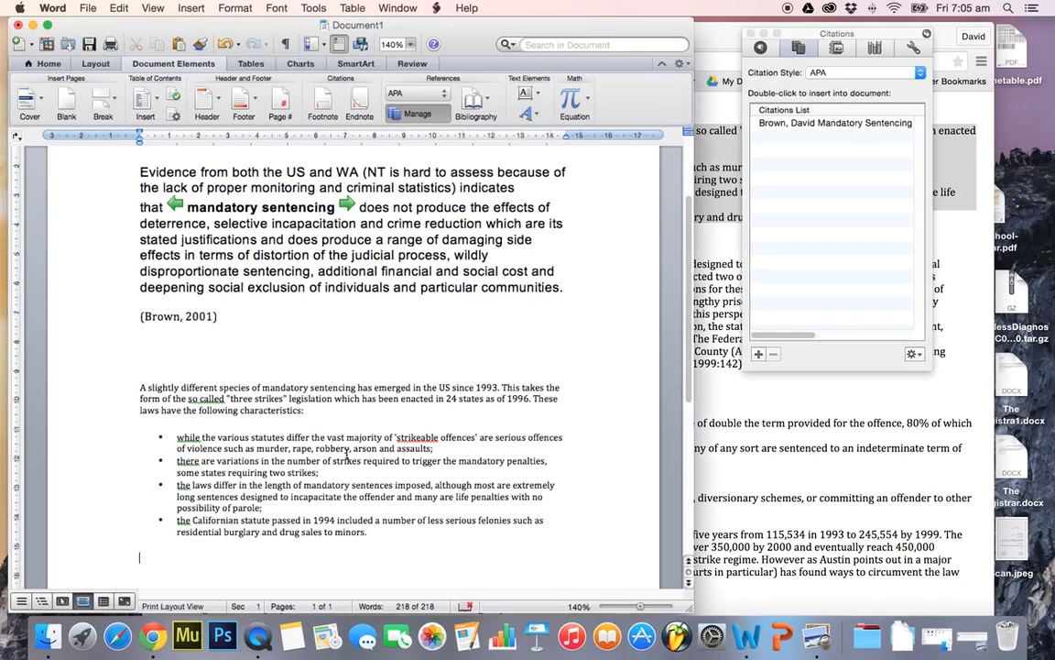
pyautogui.click(220, 316)
pyautogui.press('super+c')
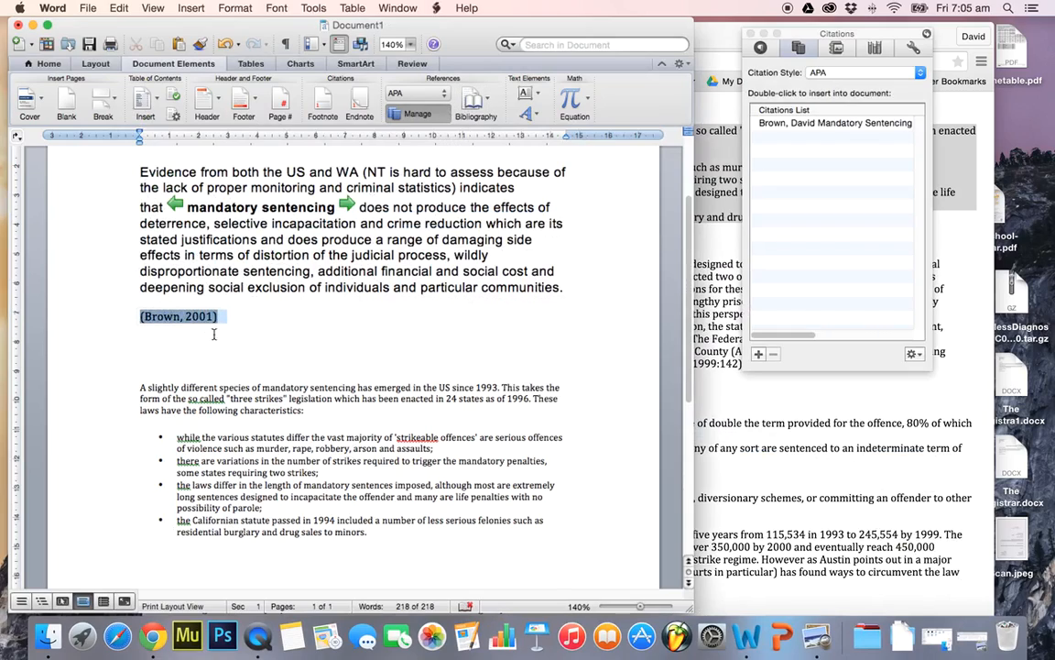
pyautogui.click(242, 550)
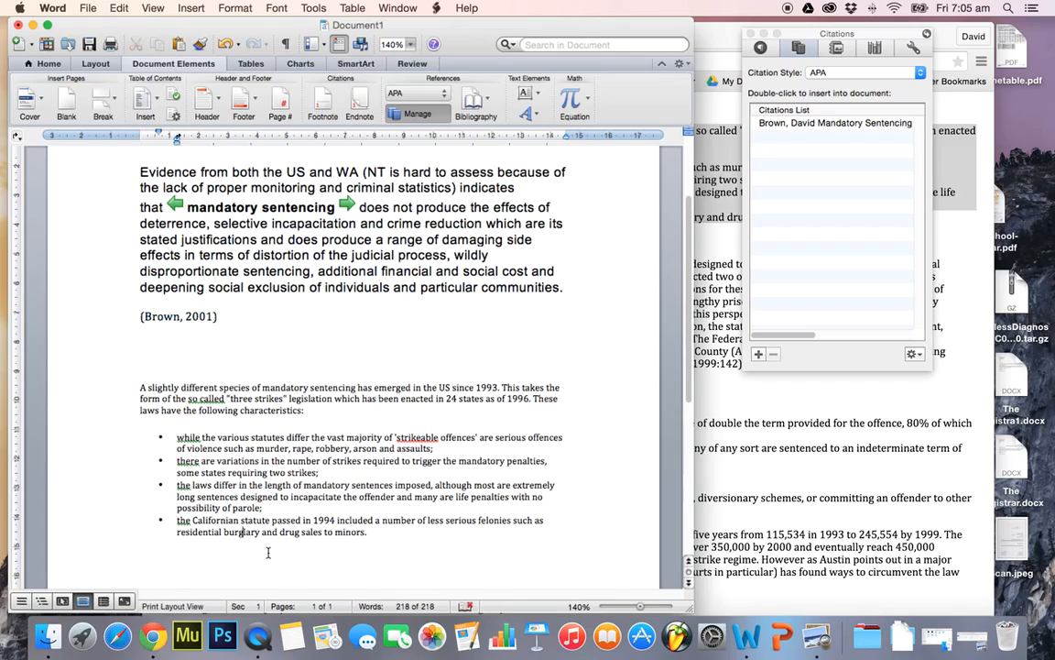
pyautogui.press('Return')
pyautogui.press('Return')
pyautogui.press('super+v')
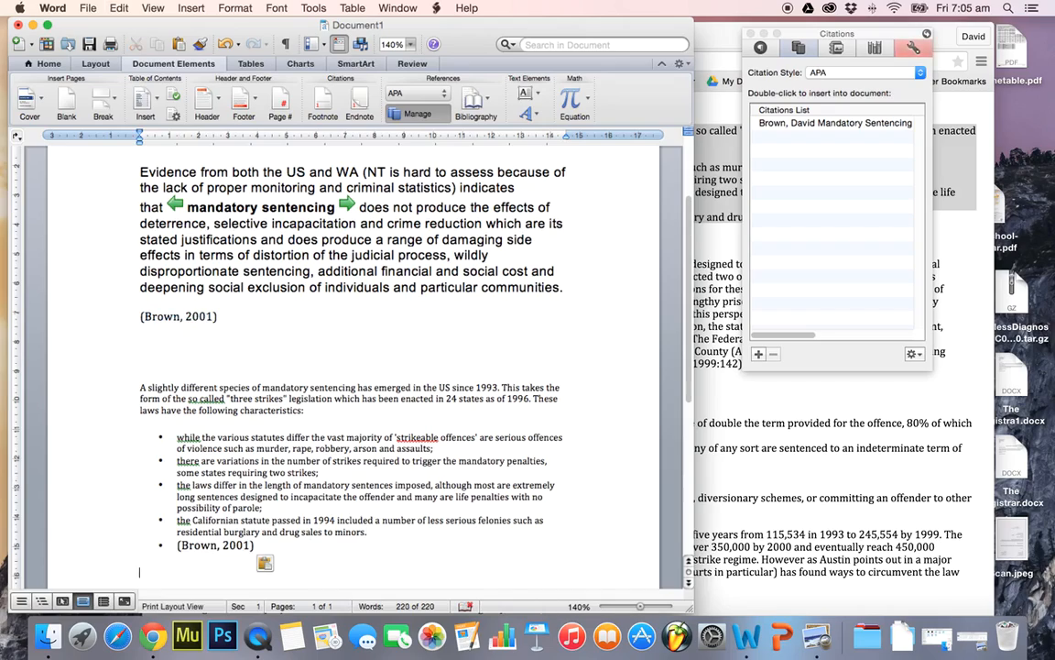
# Remove the bullet formatting from the pasted citation and decrease its indent to align with the body text
pyautogui.hotkey('shift', 'Up')
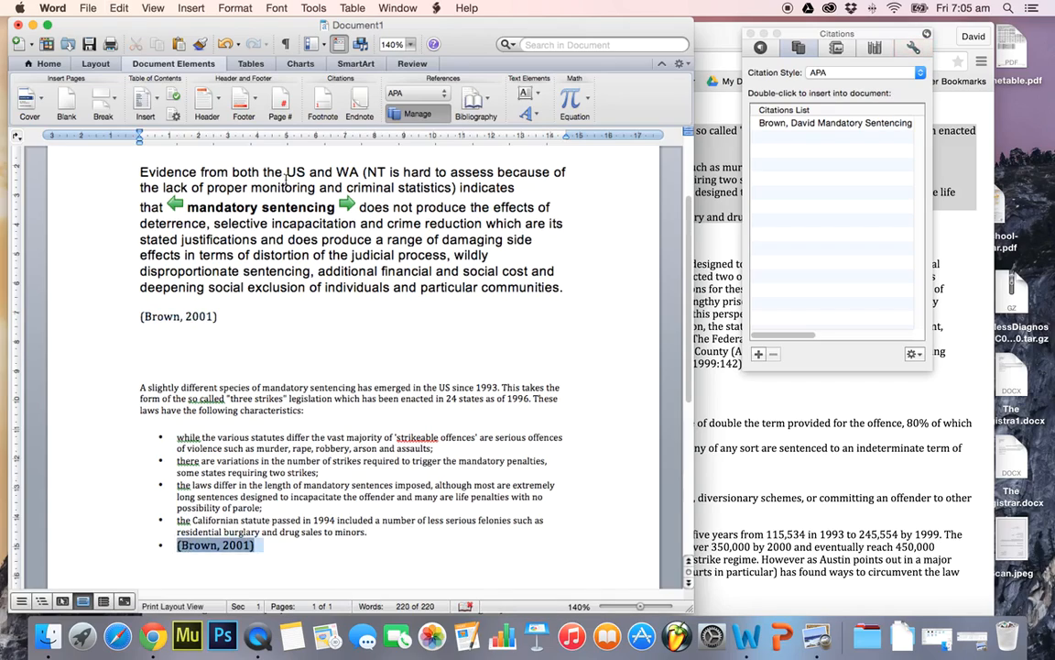
pyautogui.click(48, 63)
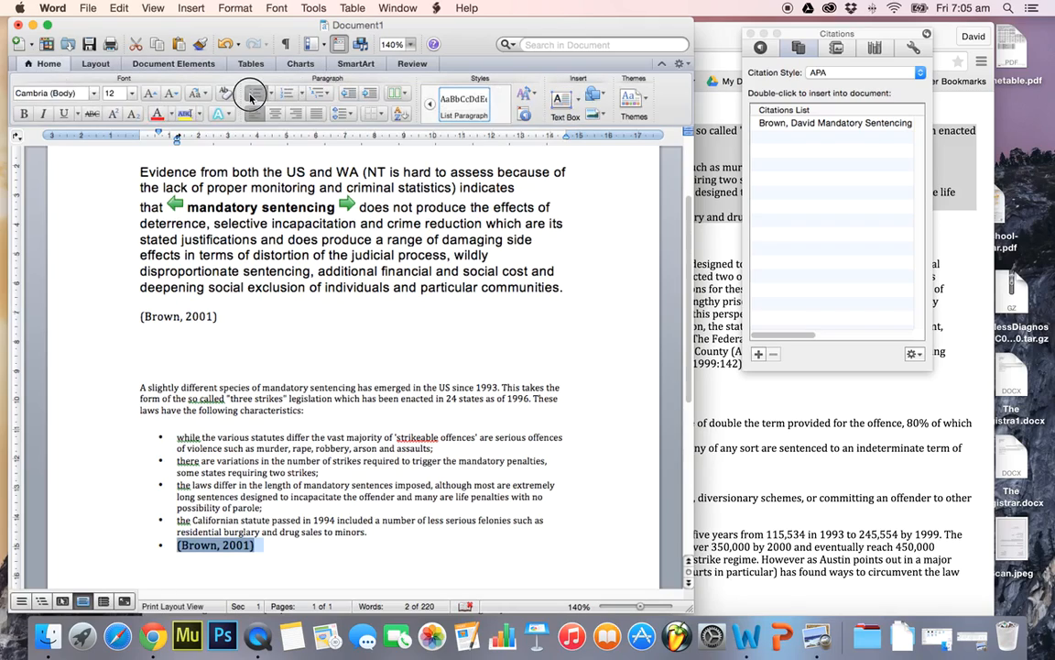
pyautogui.click(256, 92)
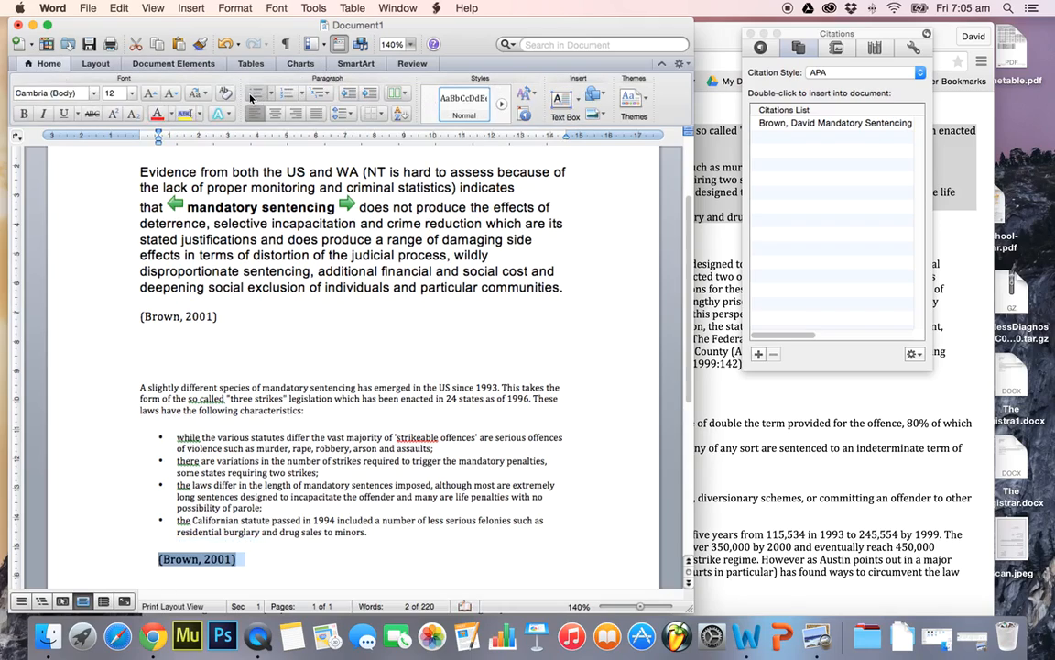
pyautogui.click(349, 93)
pyautogui.click(352, 560)
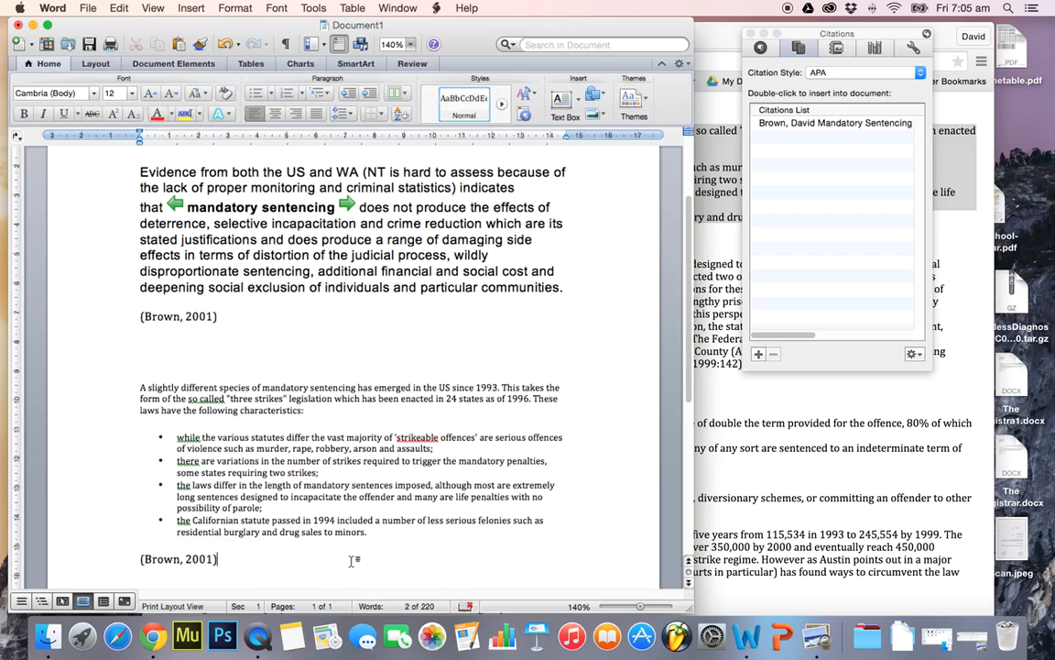
pyautogui.scroll(-2, 351, 560)
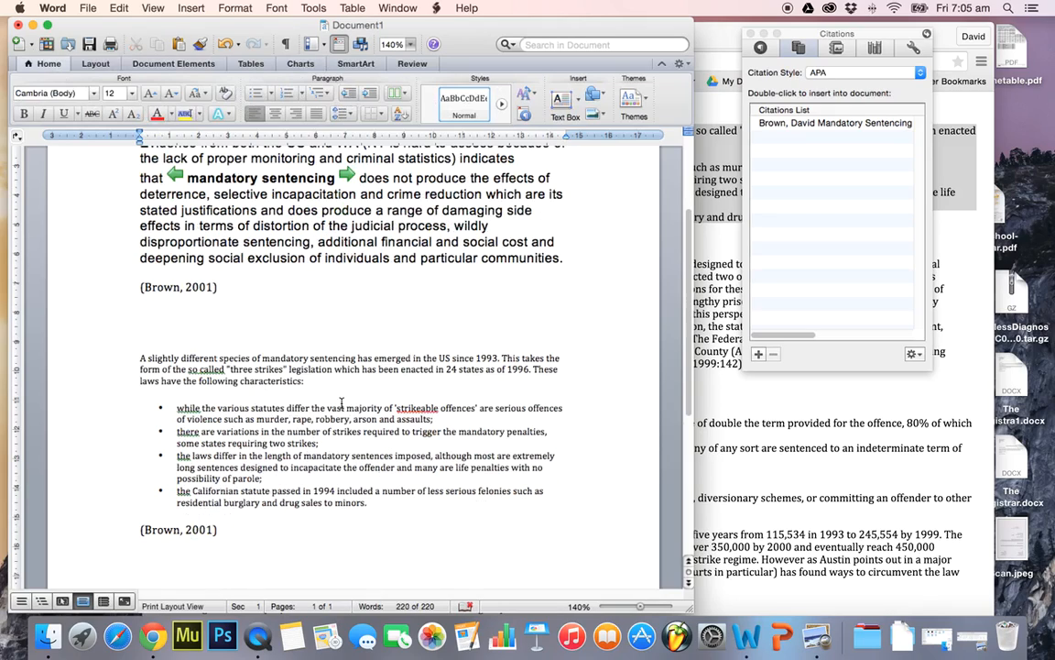
# Return in Chrome to the AustLII "Mandatory Sentencing" search results and open the fifth result, from the James Cook University Law Review
pyautogui.click(793, 449)
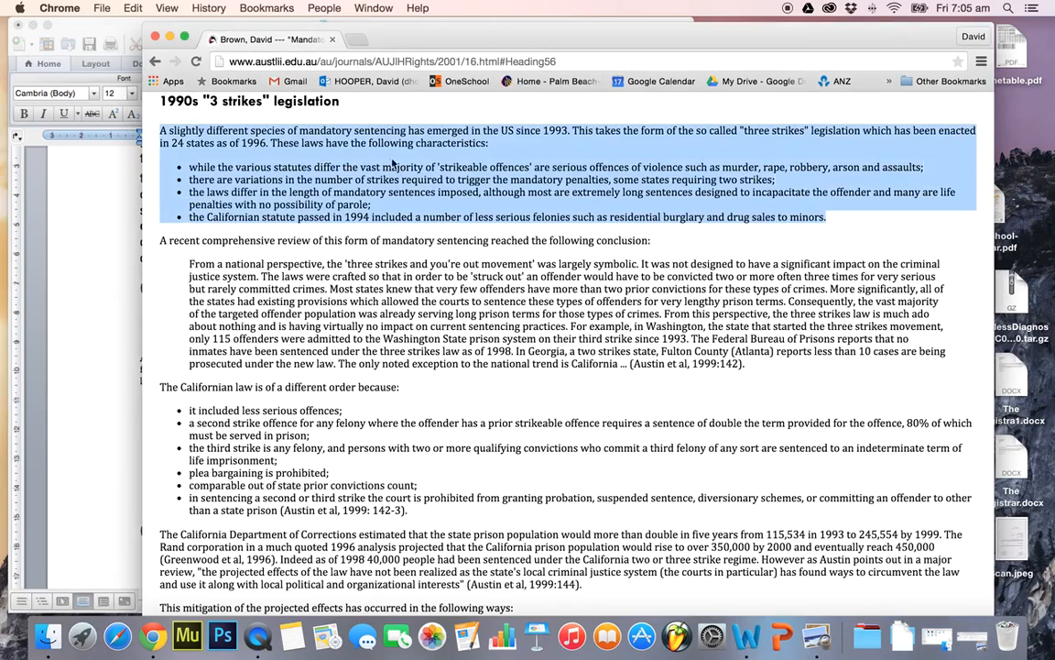
pyautogui.click(155, 62)
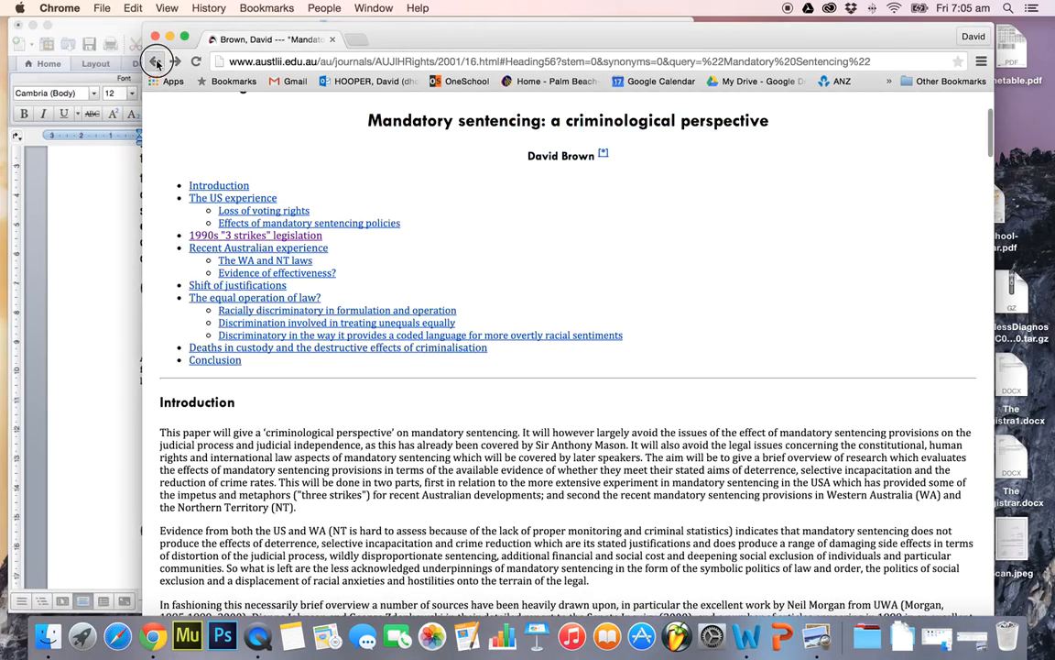
pyautogui.click(156, 62)
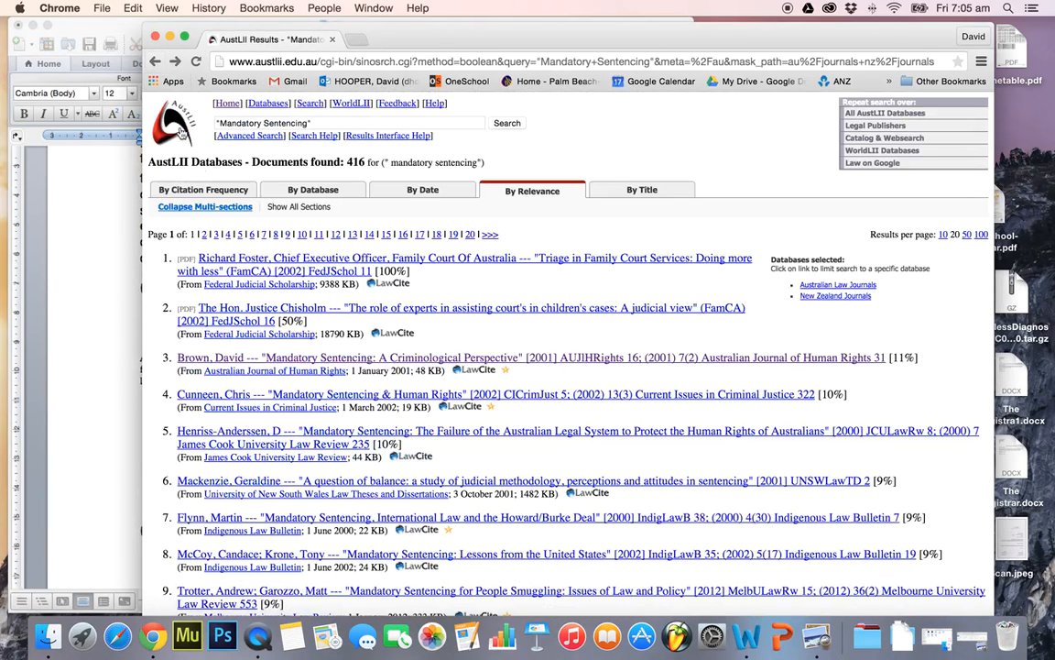
pyautogui.scroll(-2, 690, 432)
pyautogui.scroll(-3, 767, 486)
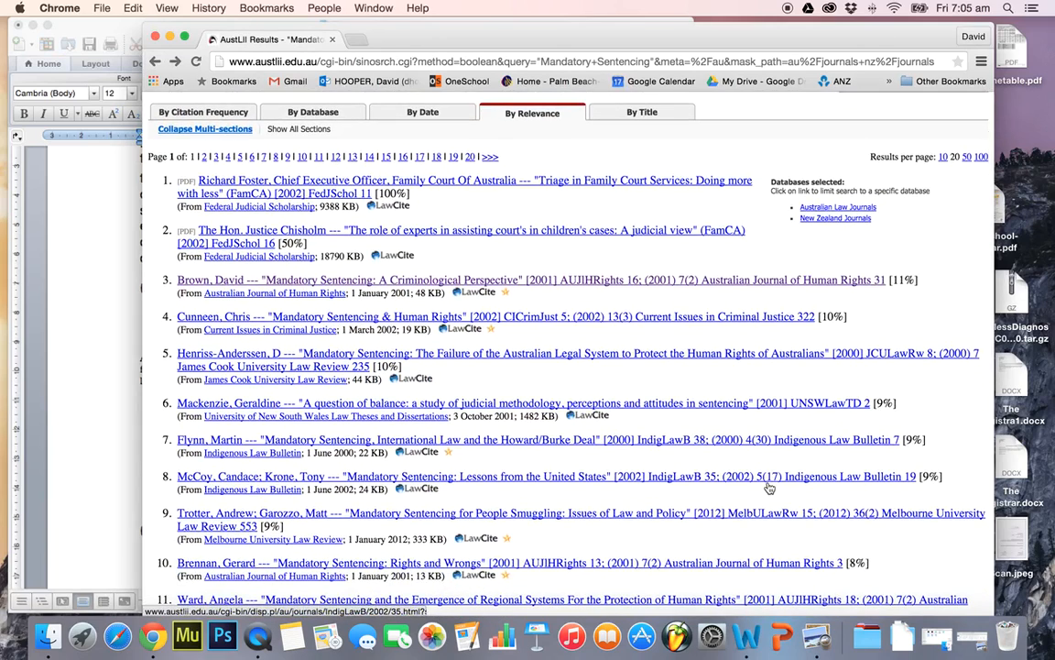
pyautogui.click(577, 359)
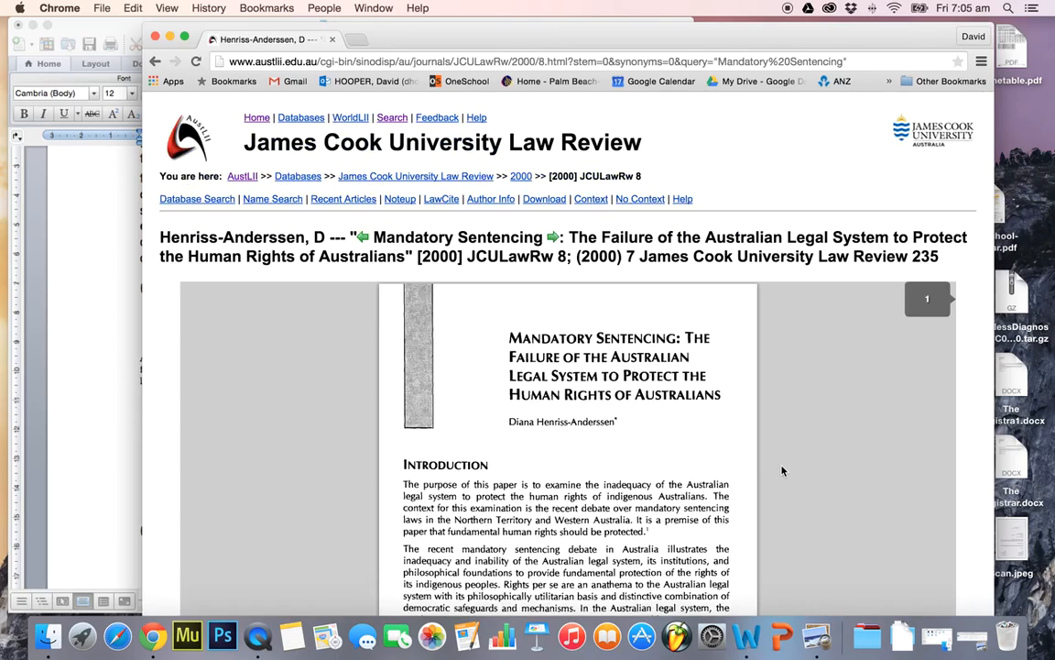
# Examine the scanned first page and Introduction of the James Cook University Law Review article
pyautogui.scroll(-2, 832, 479)
pyautogui.moveTo(488, 455); pyautogui.dragTo(635, 512)
pyautogui.click(817, 502)
pyautogui.scroll(-2, 824, 505)
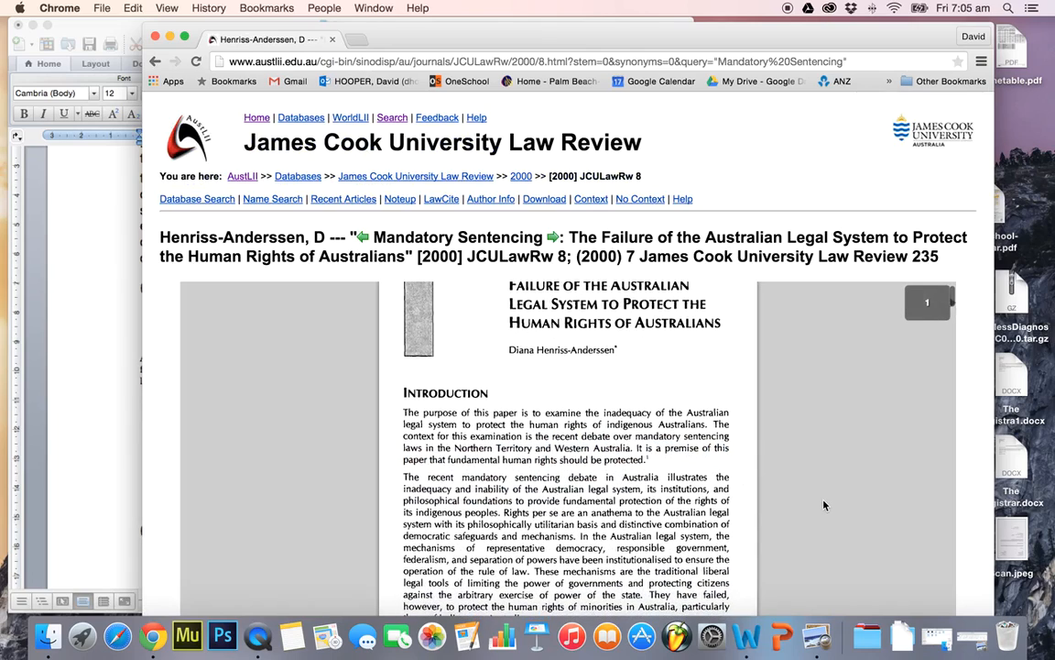
pyautogui.scroll(3, 823, 505)
pyautogui.scroll(-4, 824, 505)
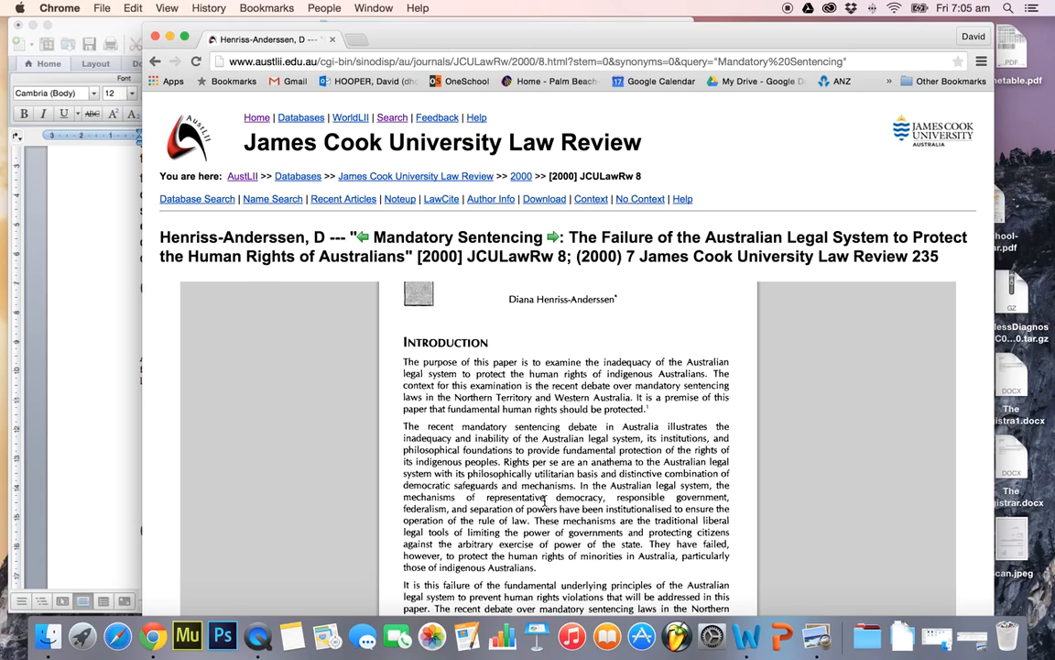
# Copy the Introduction sentence starting "The recent mandatory sentencing debate in Australia" from the James Cook article into Word below the second citation
pyautogui.scroll(-1, 544, 501)
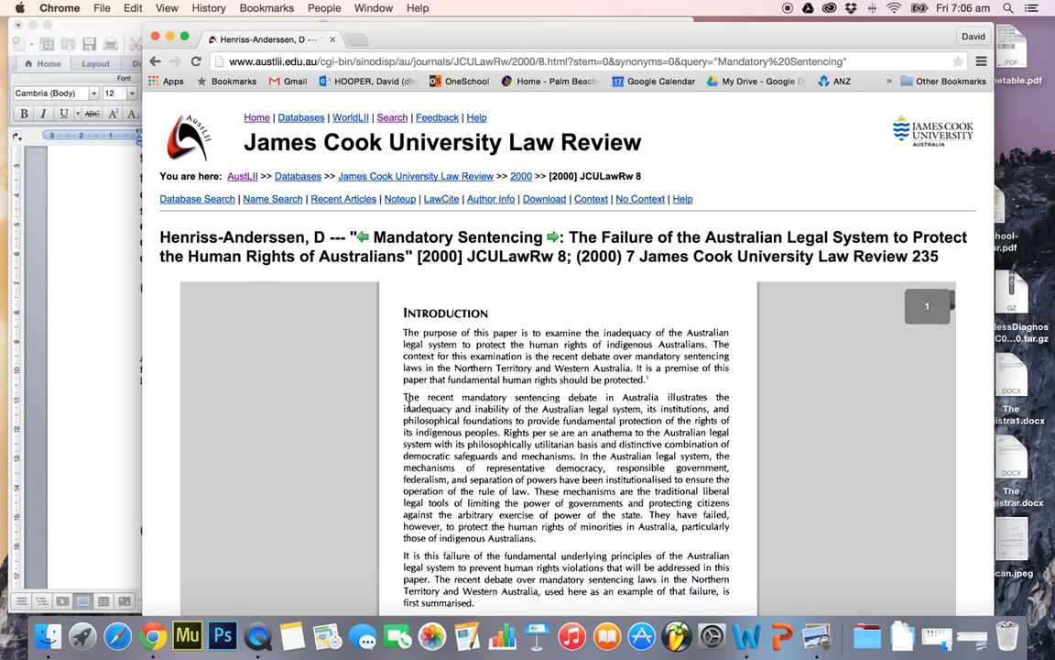
pyautogui.moveTo(402, 394); pyautogui.dragTo(502, 431)
pyautogui.press('super+c')
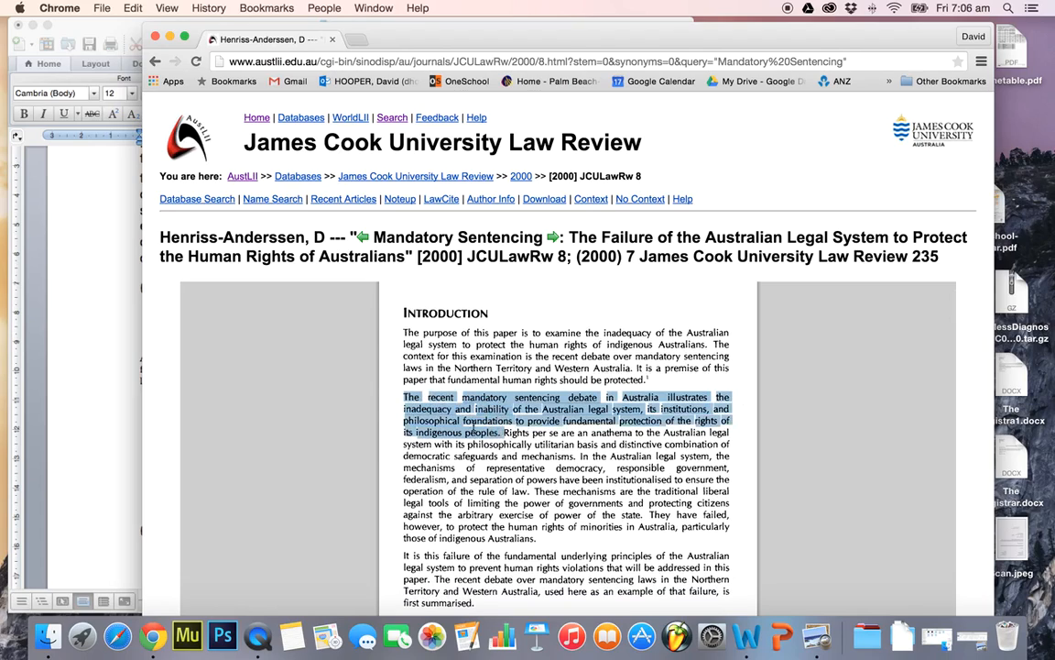
pyautogui.click(111, 419)
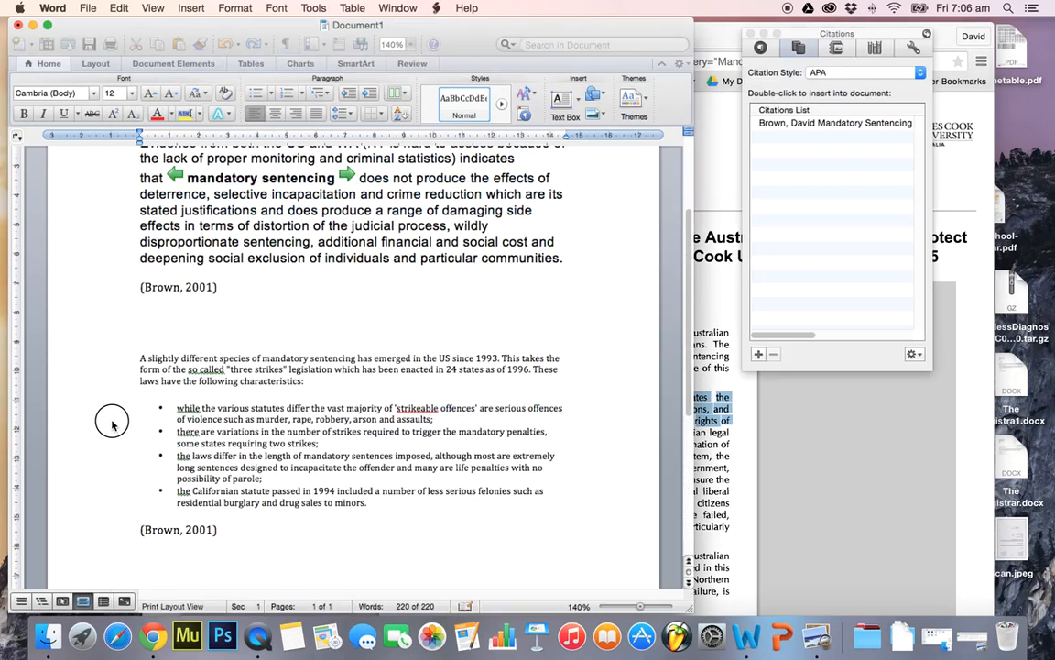
pyautogui.press('super+v')
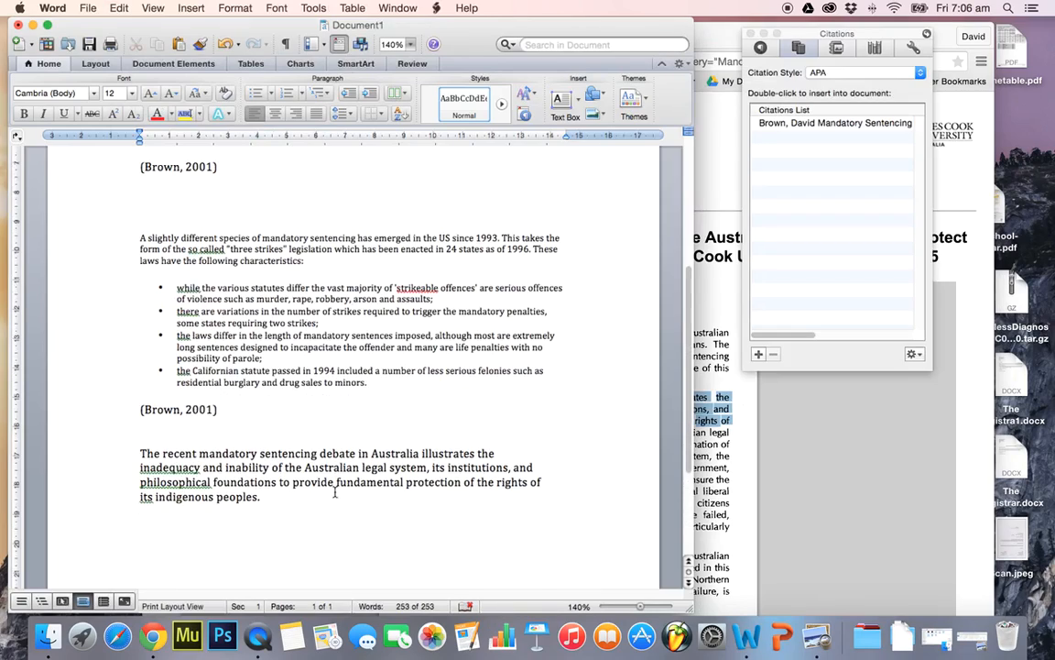
# Create a new "Article in a journal" source in Word with the author's name copied from the James Cook article heading
pyautogui.click(730, 492)
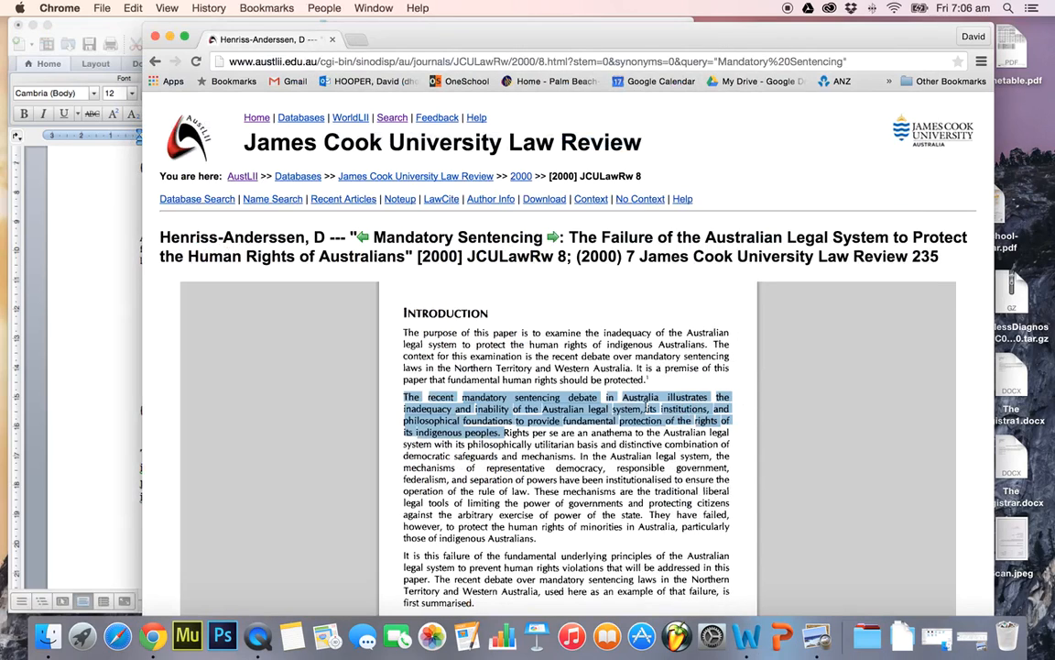
pyautogui.moveTo(167, 231); pyautogui.dragTo(316, 237)
pyautogui.press('super+c')
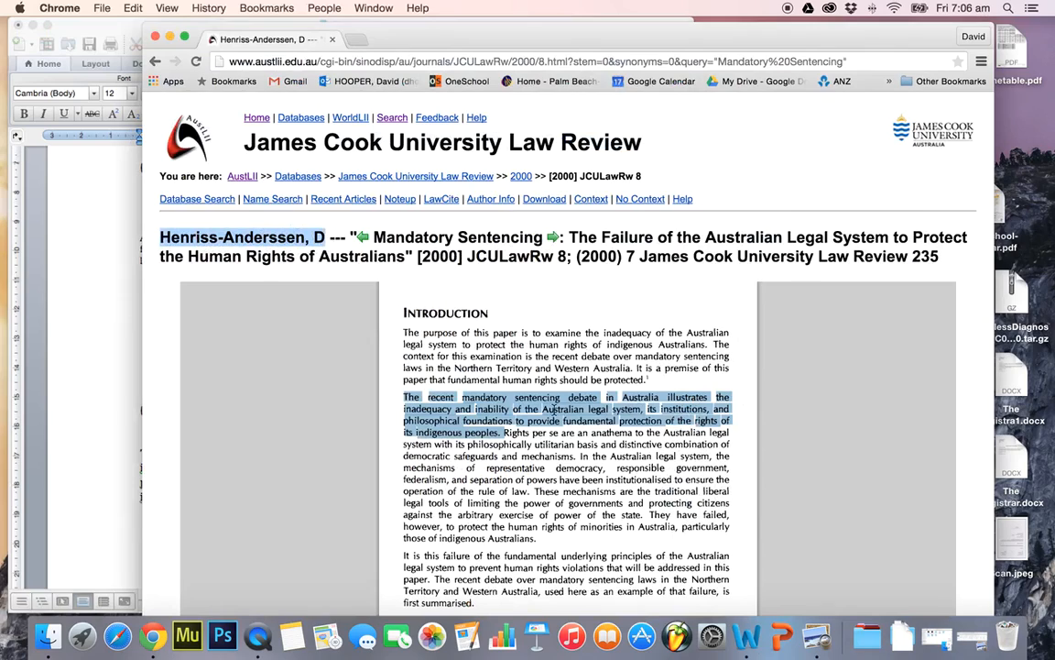
pyautogui.click(136, 305)
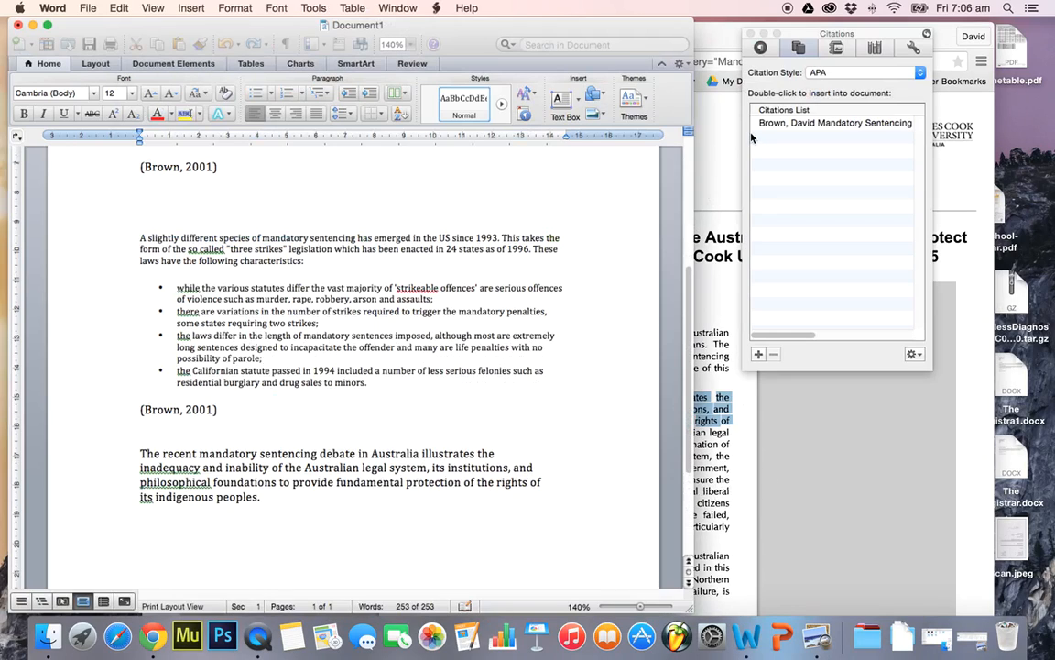
pyautogui.click(759, 354)
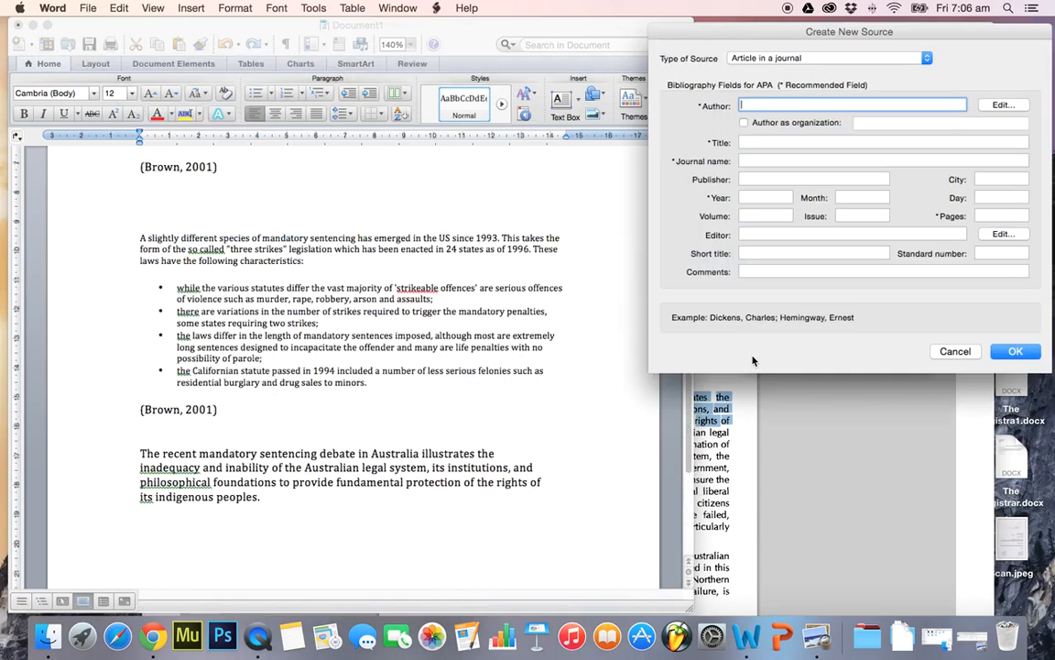
pyautogui.press('super+v')
# Copy the article title "Mandatory Sentencing: The Failure of the Australian Legal System to Protect the Human Rights of Australians" from Chrome into the source
pyautogui.click(844, 477)
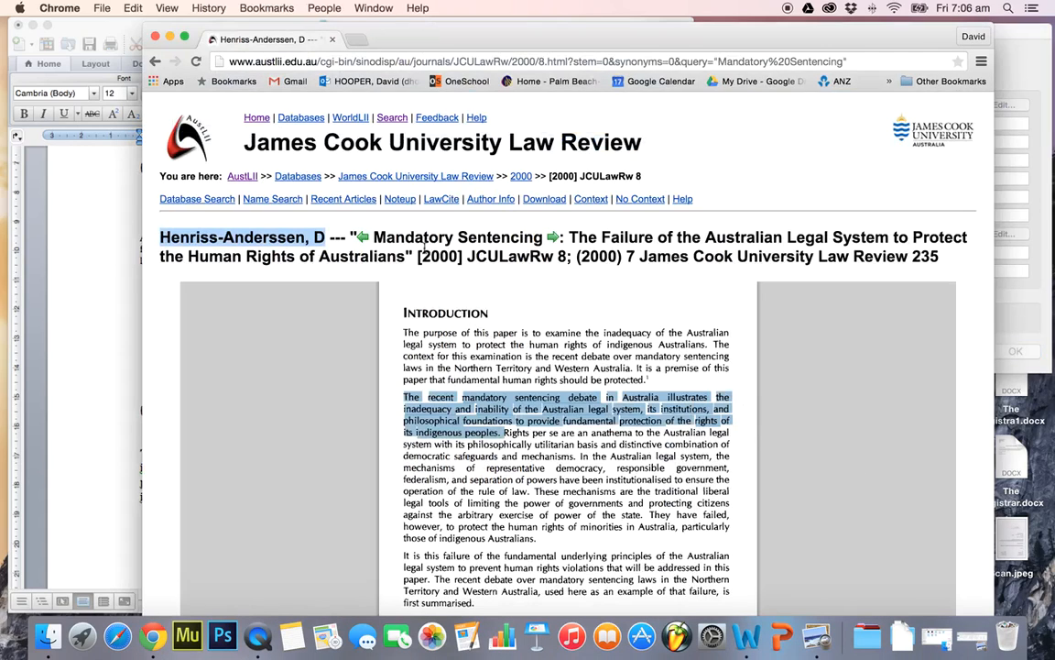
pyautogui.moveTo(379, 235); pyautogui.dragTo(412, 257)
pyautogui.press('super+c')
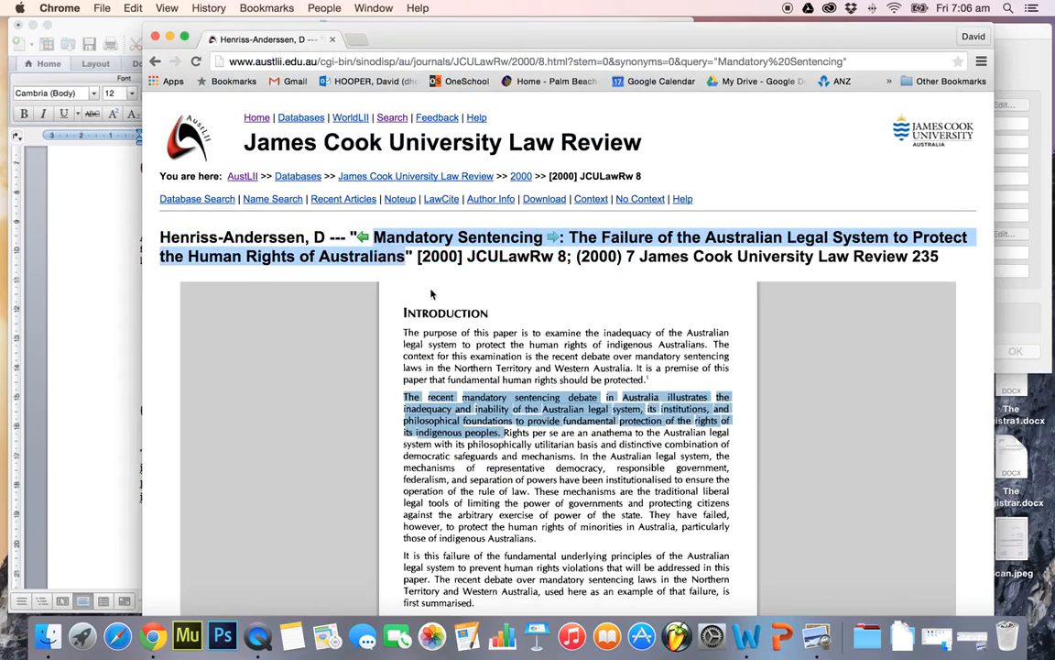
pyautogui.click(77, 421)
pyautogui.press('Tab')
pyautogui.press('super+v')
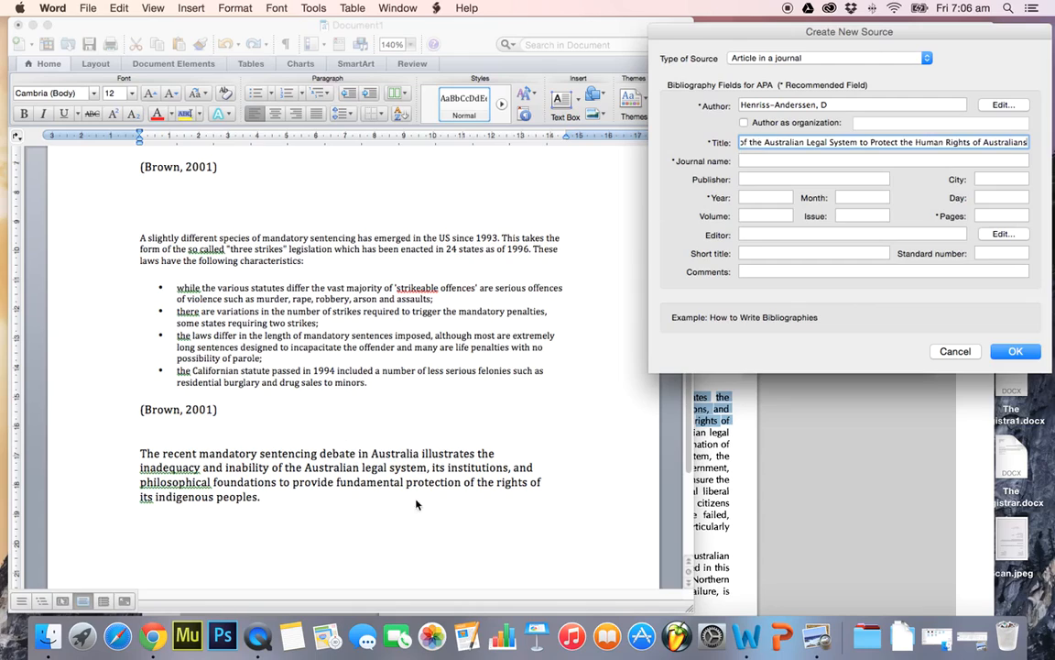
# Copy the journal abbreviation JCULawRw from the article heading in Chrome into the new source's journal name
pyautogui.click(791, 500)
pyautogui.moveTo(468, 258); pyautogui.dragTo(552, 256)
pyautogui.press('super+c')
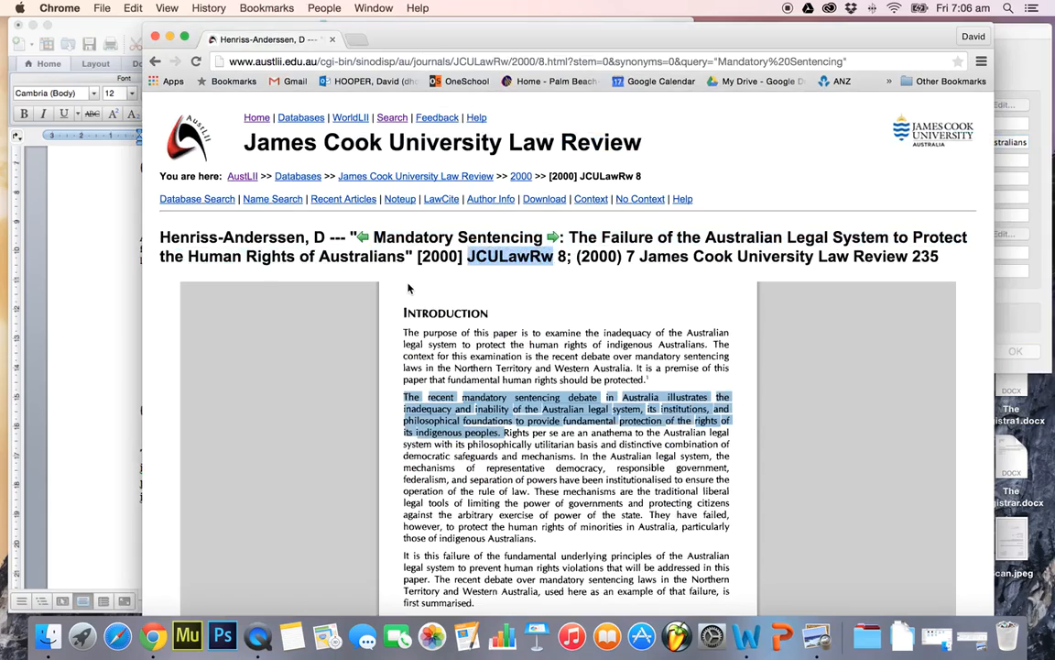
pyautogui.click(89, 404)
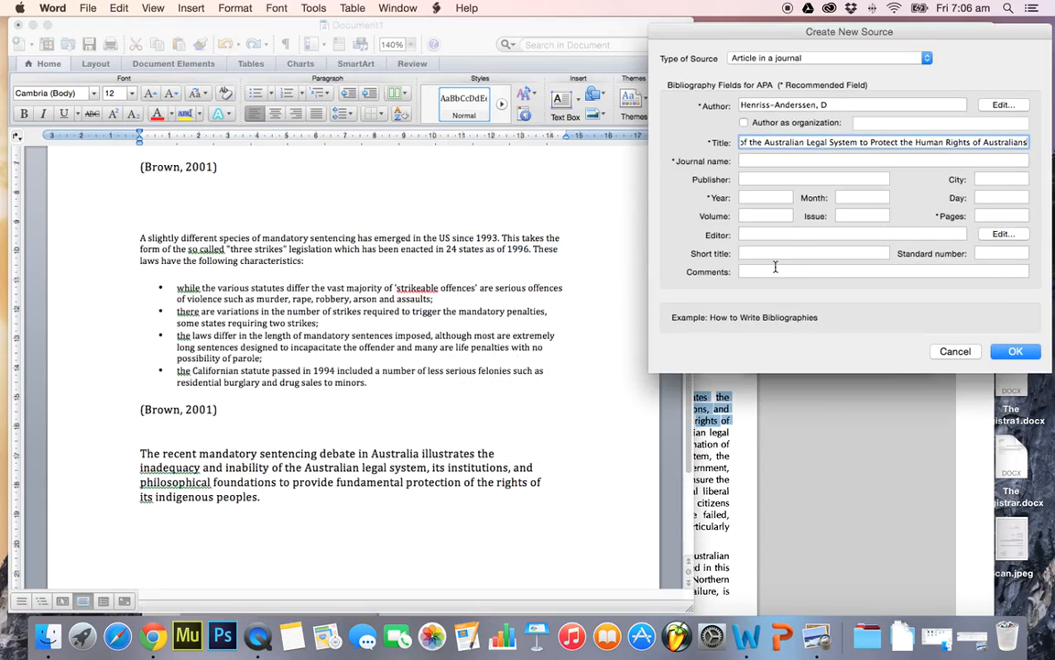
pyautogui.click(769, 159)
pyautogui.press('super+v')
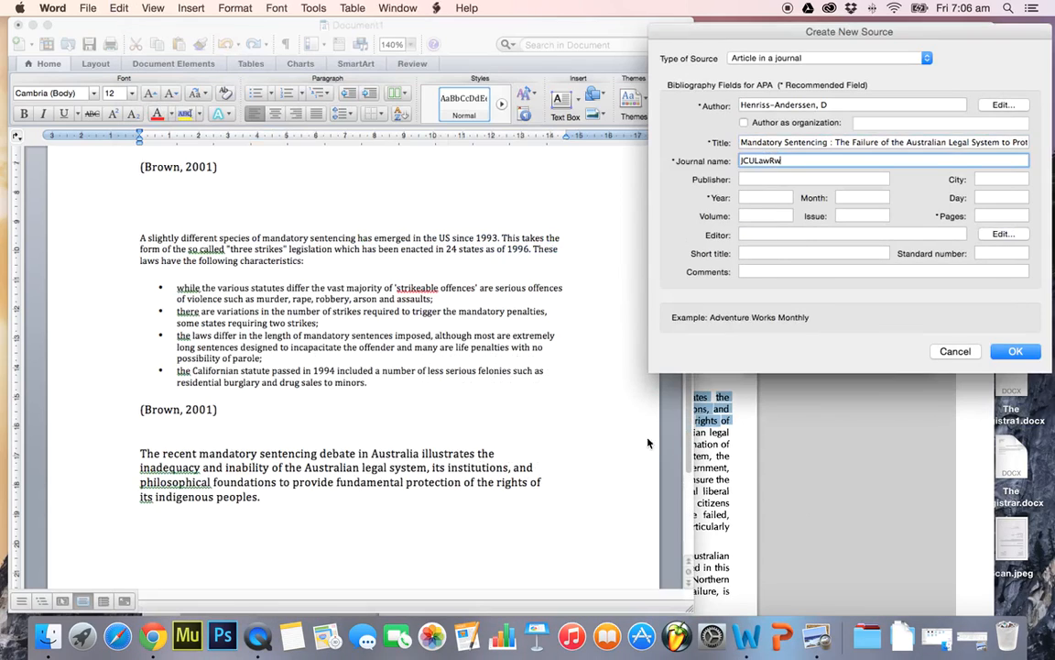
# Complete the new source with year 2000 and pages 235, and insert its APA citation below the third quote
pyautogui.click(805, 447)
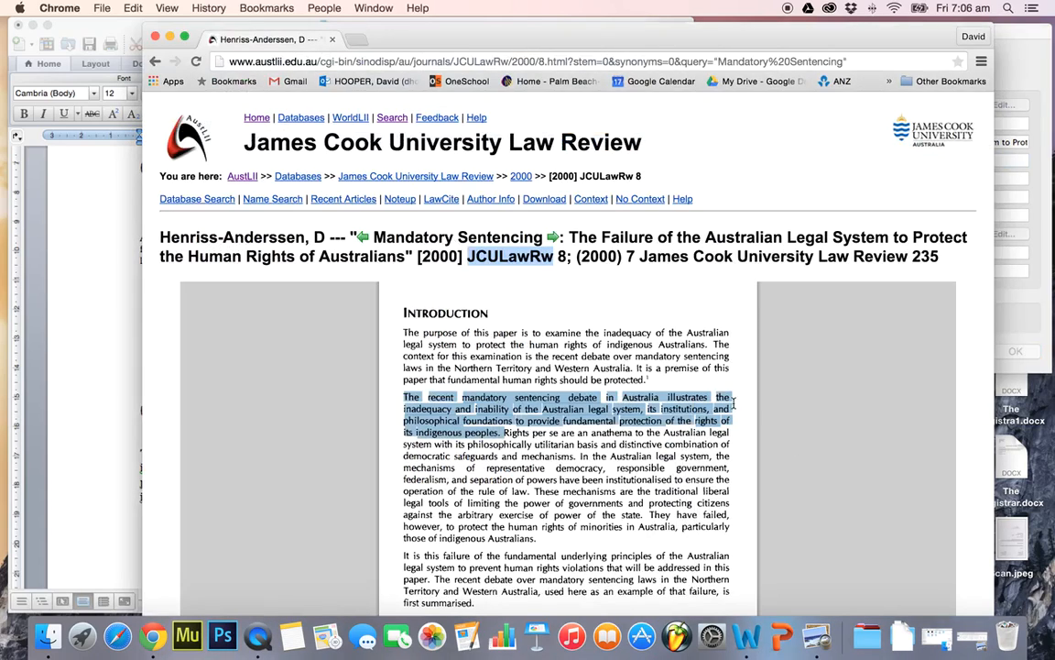
pyautogui.click(95, 360)
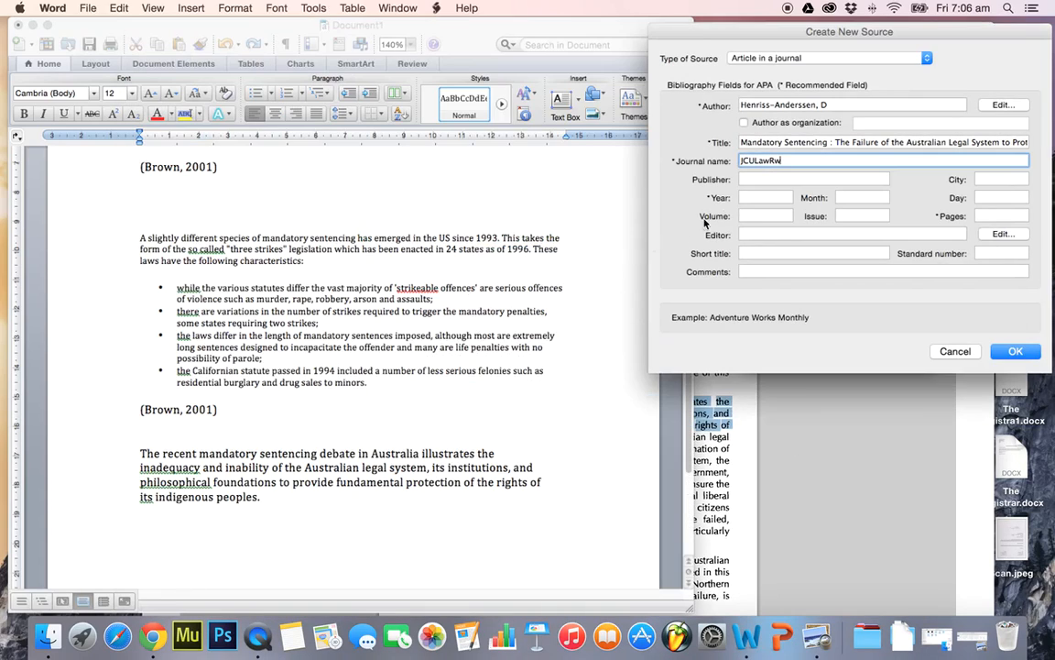
pyautogui.click(759, 198)
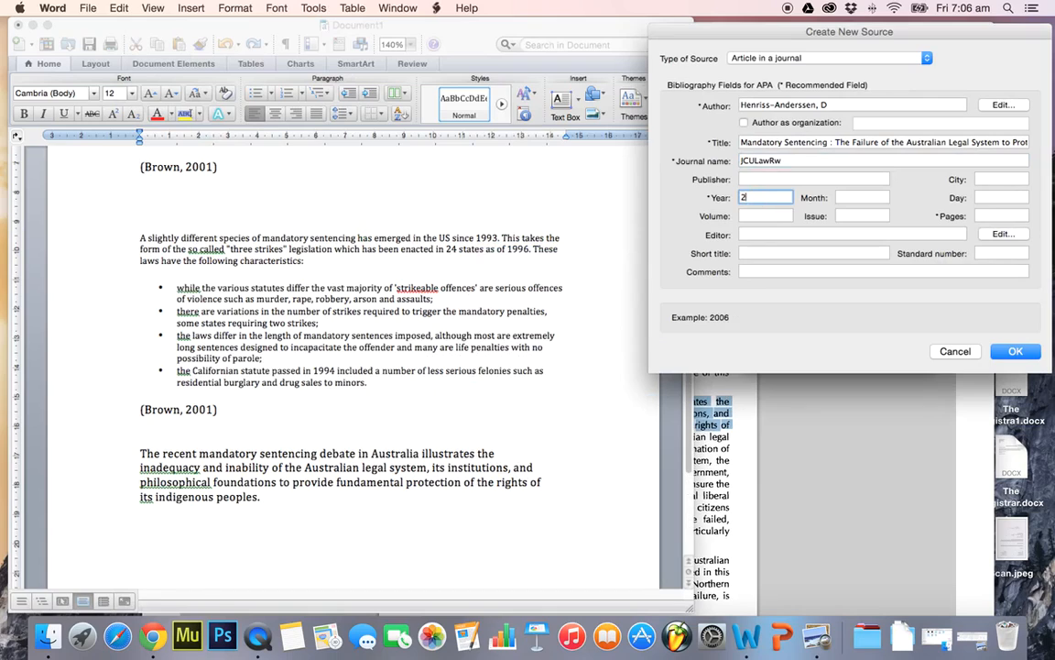
pyautogui.click(802, 456)
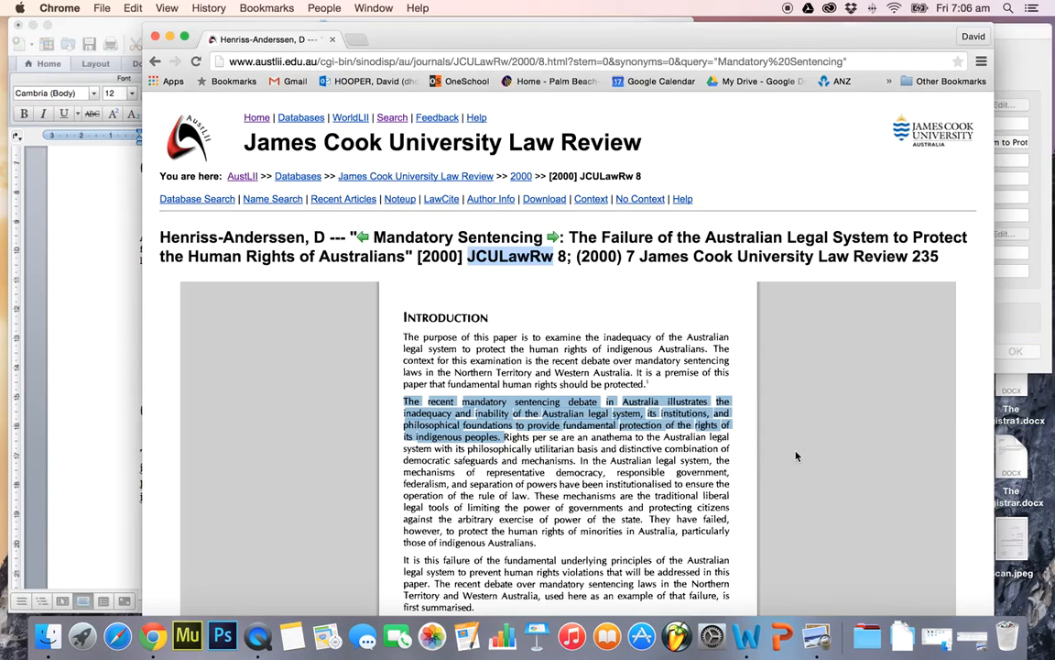
pyautogui.click(99, 362)
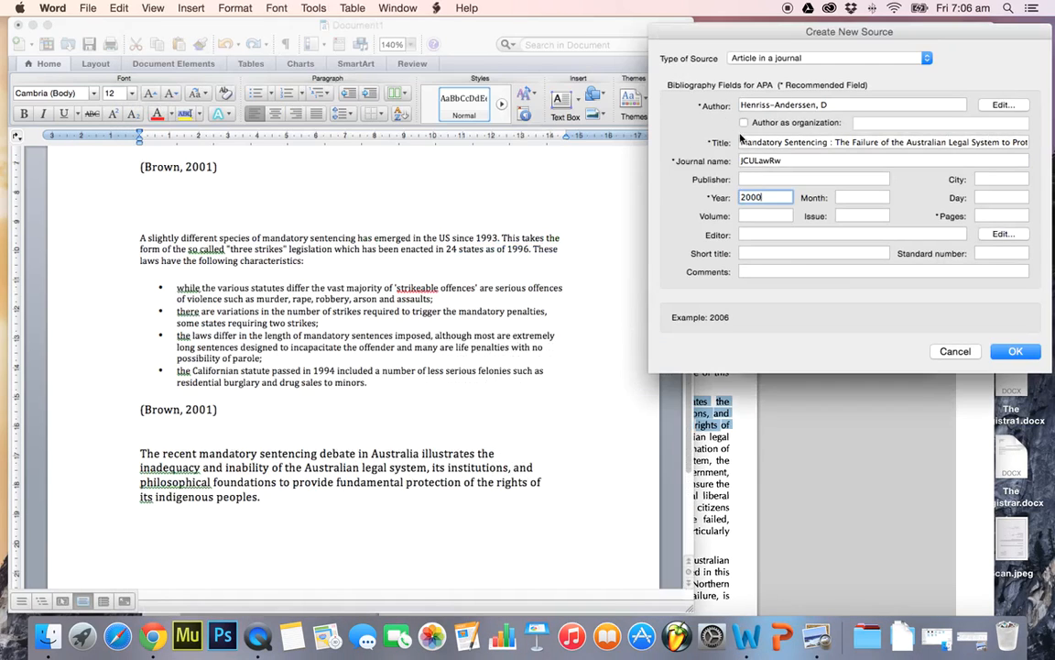
pyautogui.click(985, 217)
pyautogui.write('2')
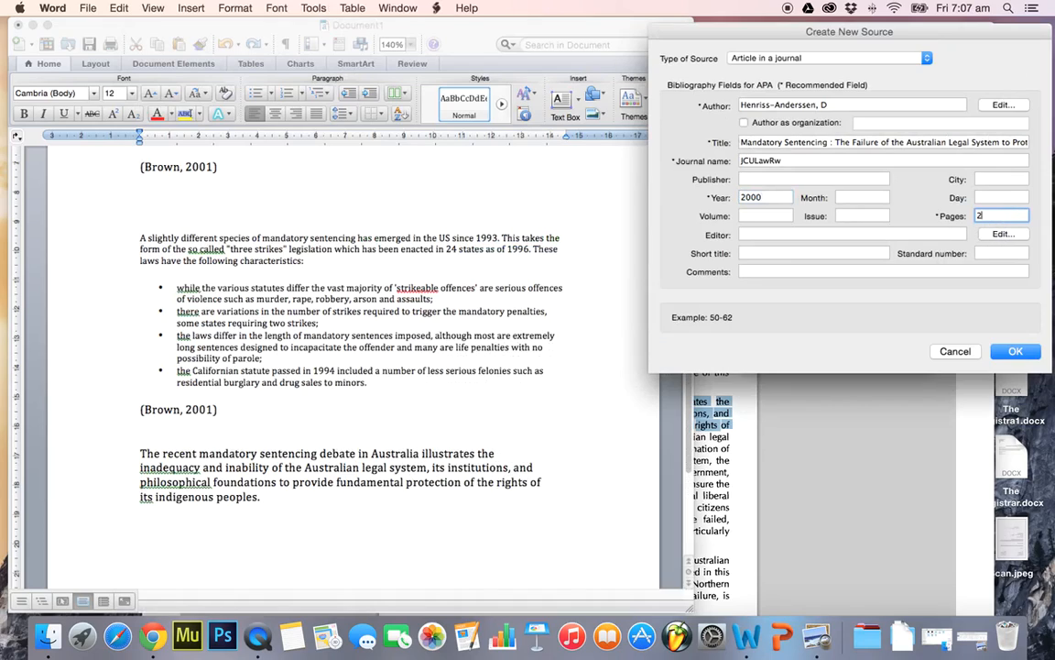
pyautogui.write('35')
pyautogui.press('Return')
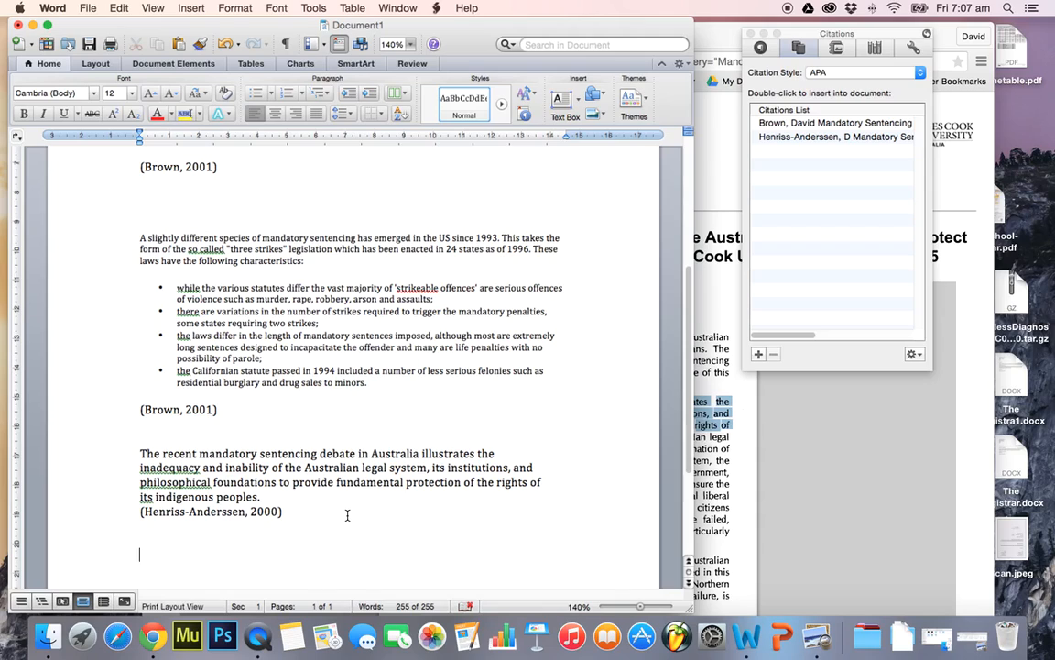
# Switch to Chrome and return from the James Cook University Law Review article to the AustLII search results
pyautogui.click(722, 506)
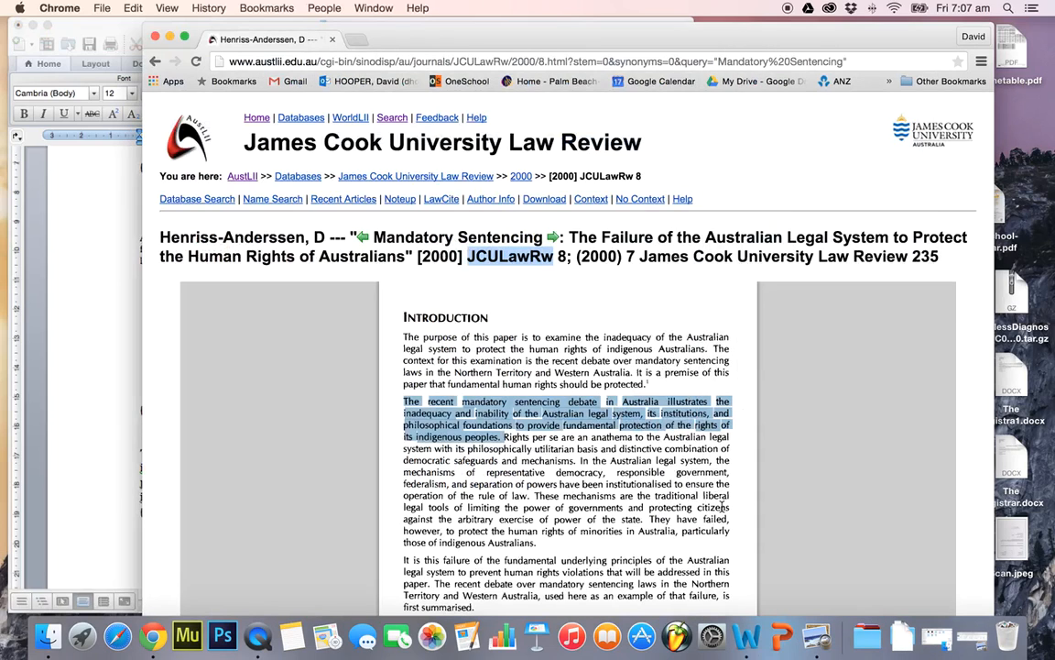
pyautogui.click(535, 468)
pyautogui.scroll(-3, 649, 555)
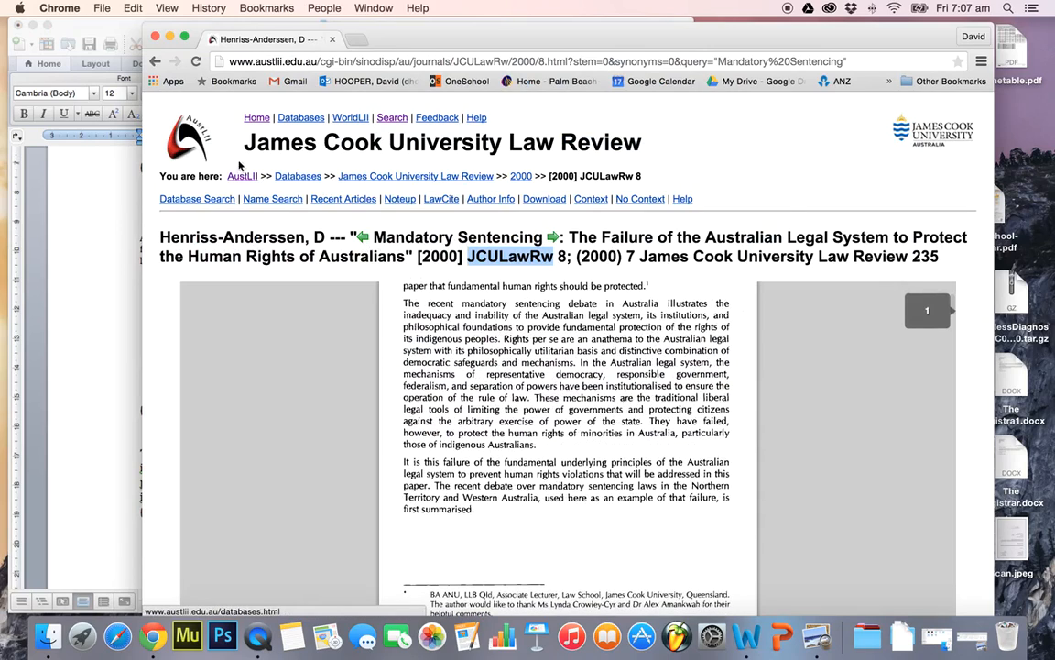
pyautogui.click(154, 63)
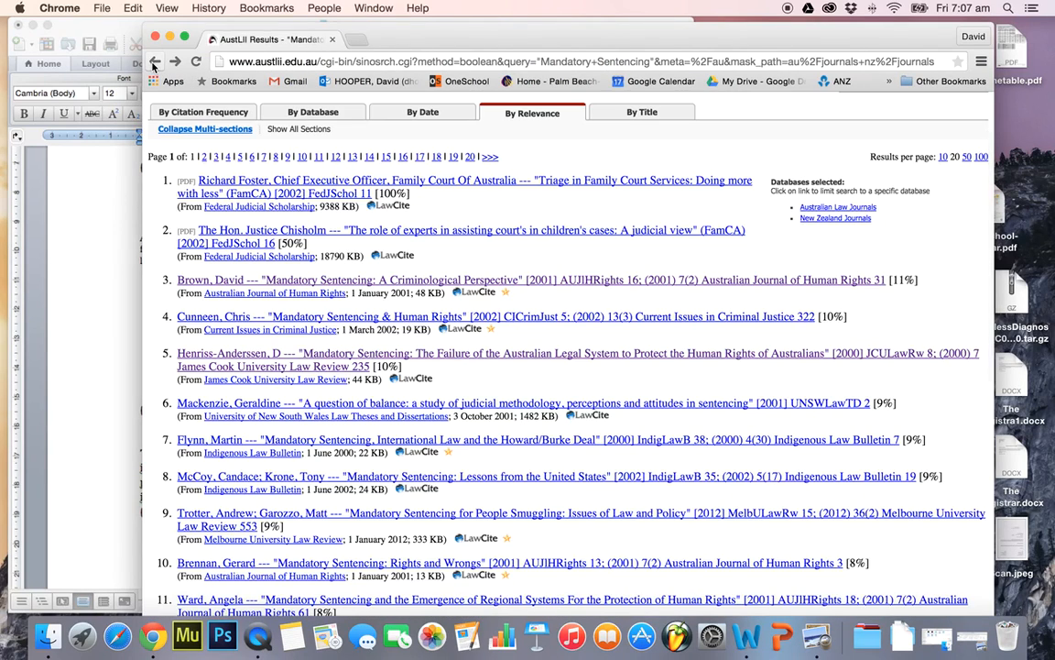
# Place the insertion point below the last citation in the Word document and return to Chrome
pyautogui.click(96, 385)
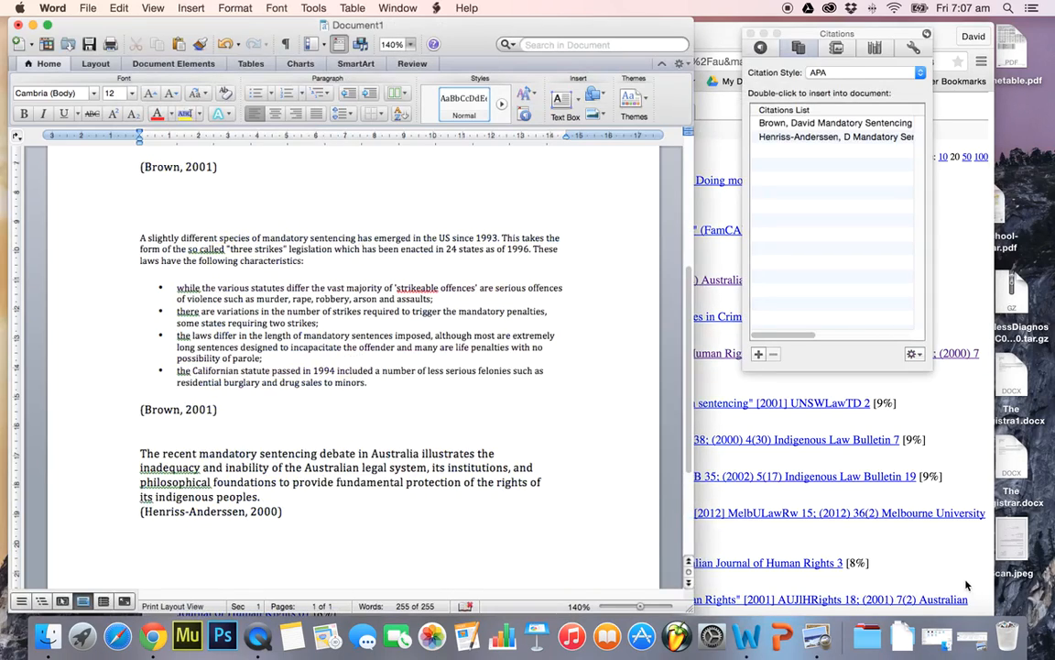
pyautogui.scroll(-1, 330, 561)
pyautogui.click(269, 514)
pyautogui.click(852, 506)
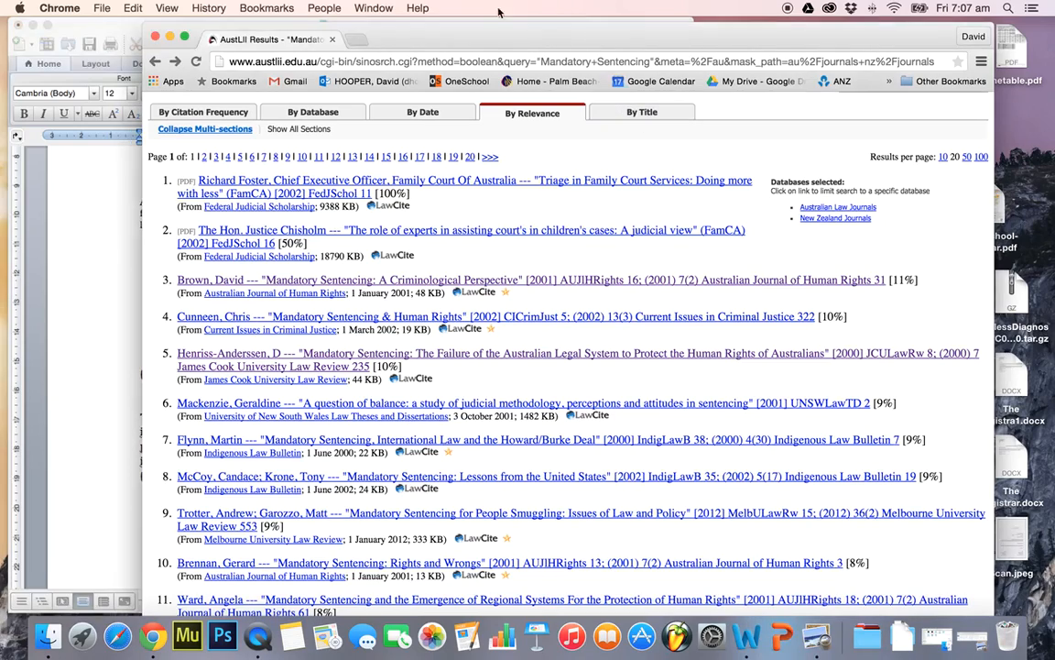
# Search Google for "mandatory sentencing" in a new browser tab
pyautogui.click(358, 41)
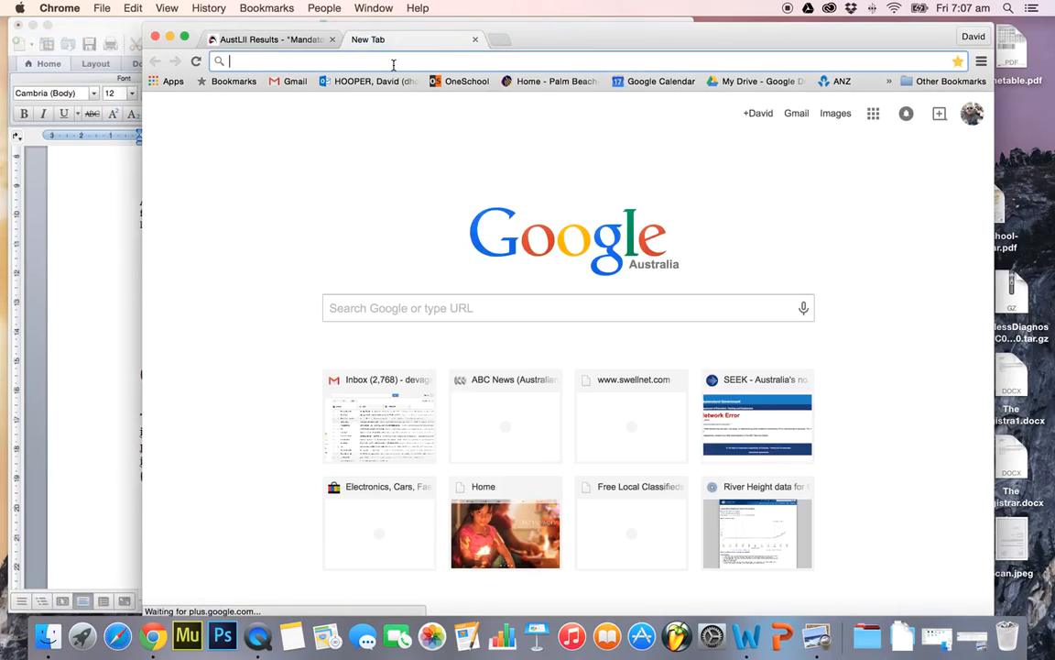
pyautogui.click(519, 310)
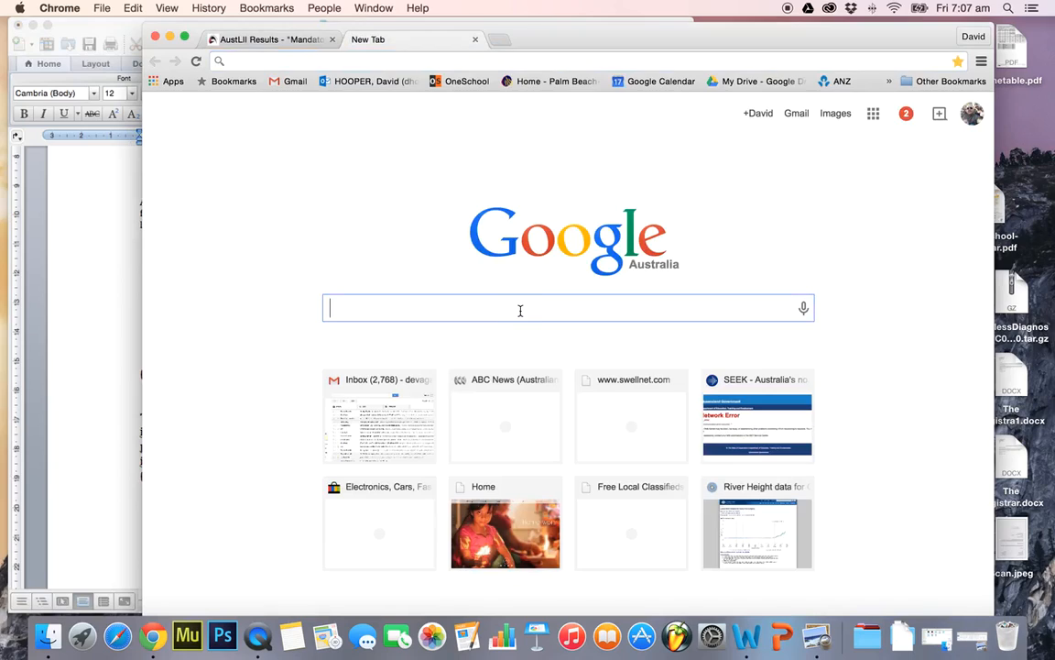
pyautogui.write('mandatory sente')
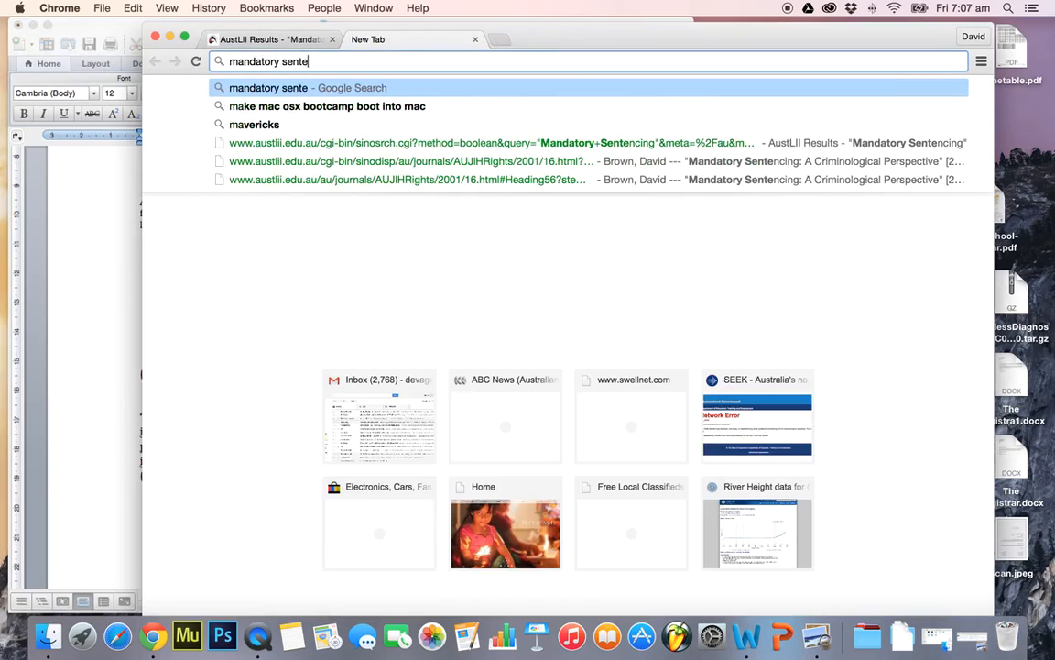
pyautogui.write('ncing')
pyautogui.press('Return')
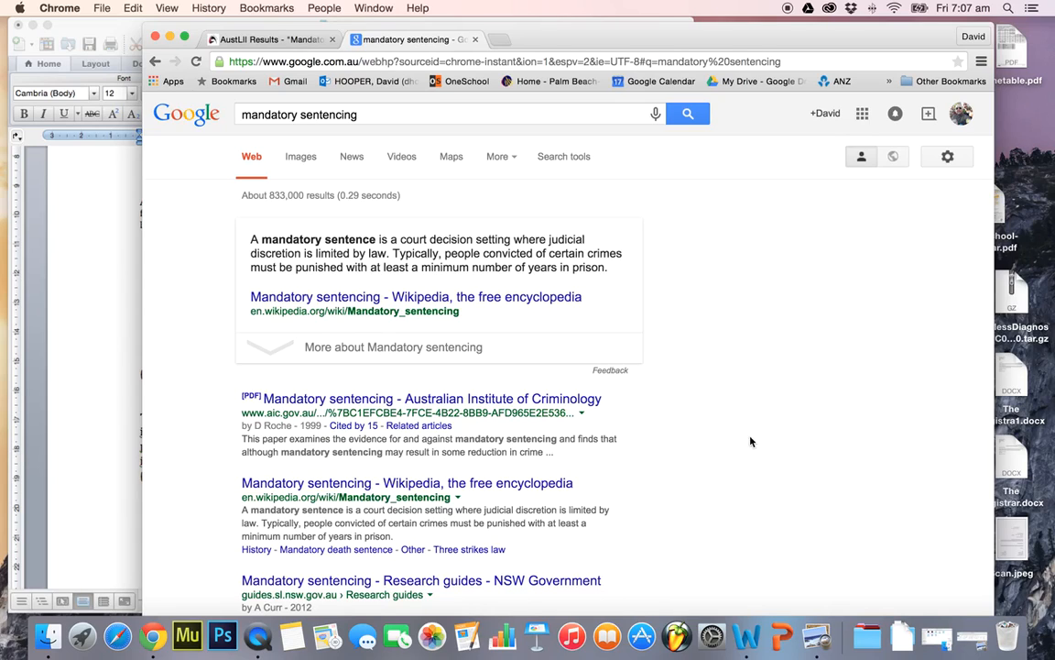
# Look through the Google results and open "The mandatory sentencing debate" from the Law Council of Australia
pyautogui.scroll(-3, 750, 442)
pyautogui.scroll(-5, 750, 442)
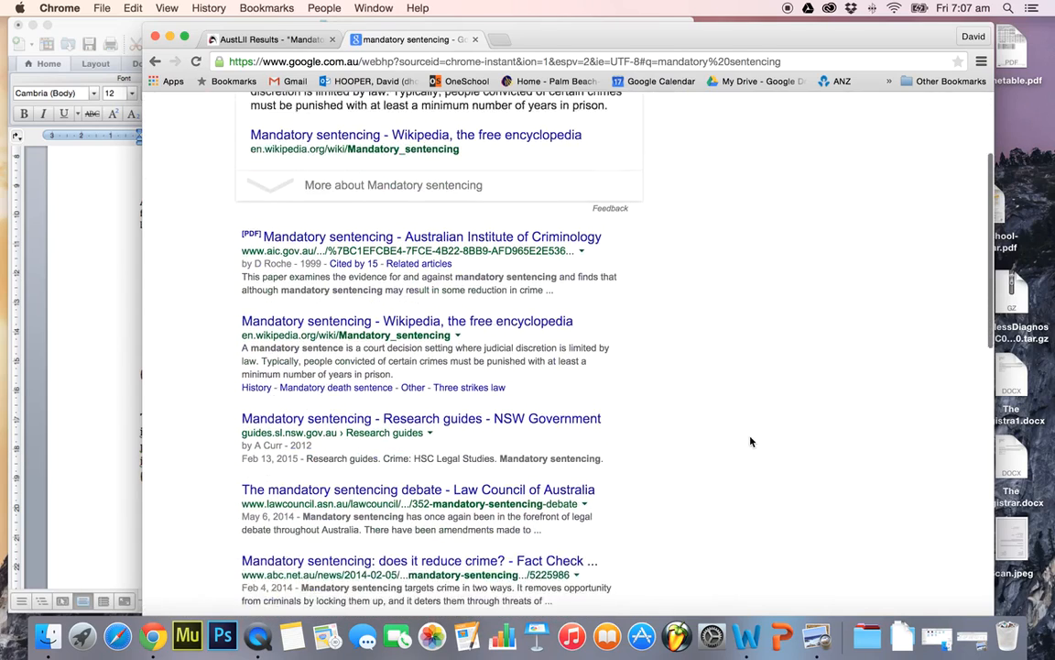
pyautogui.scroll(-2, 750, 442)
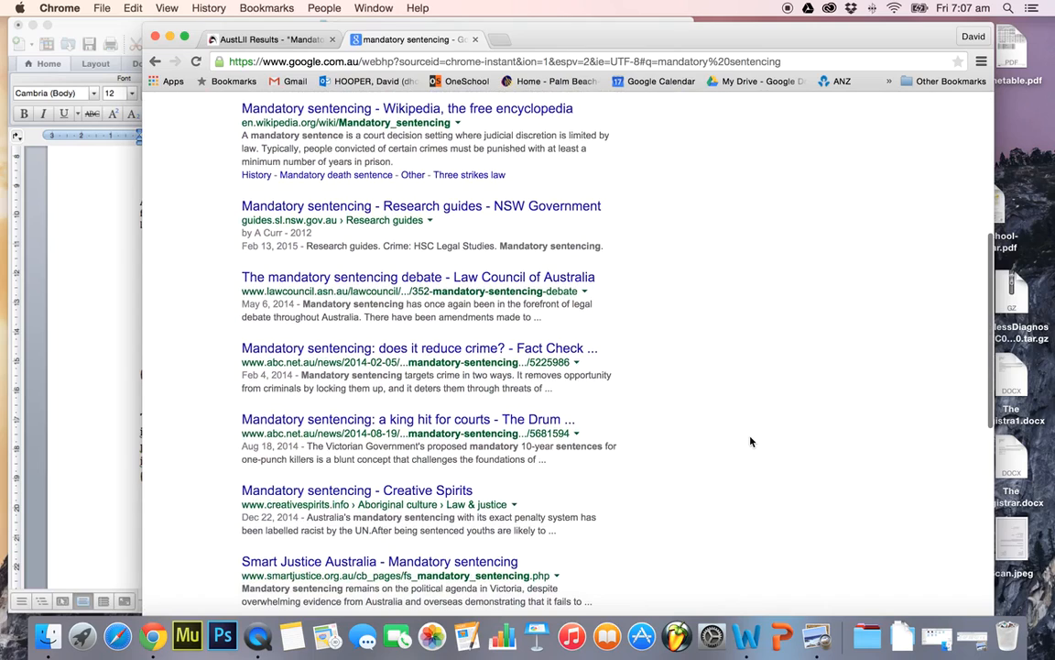
pyautogui.scroll(-1, 749, 441)
pyautogui.scroll(1, 750, 442)
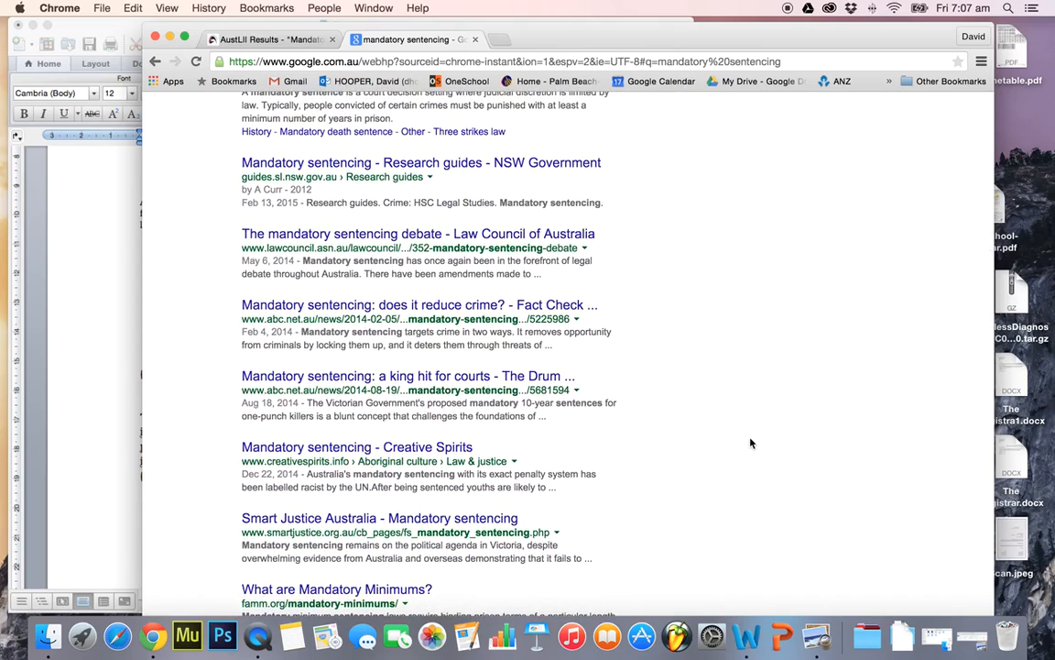
pyautogui.click(510, 235)
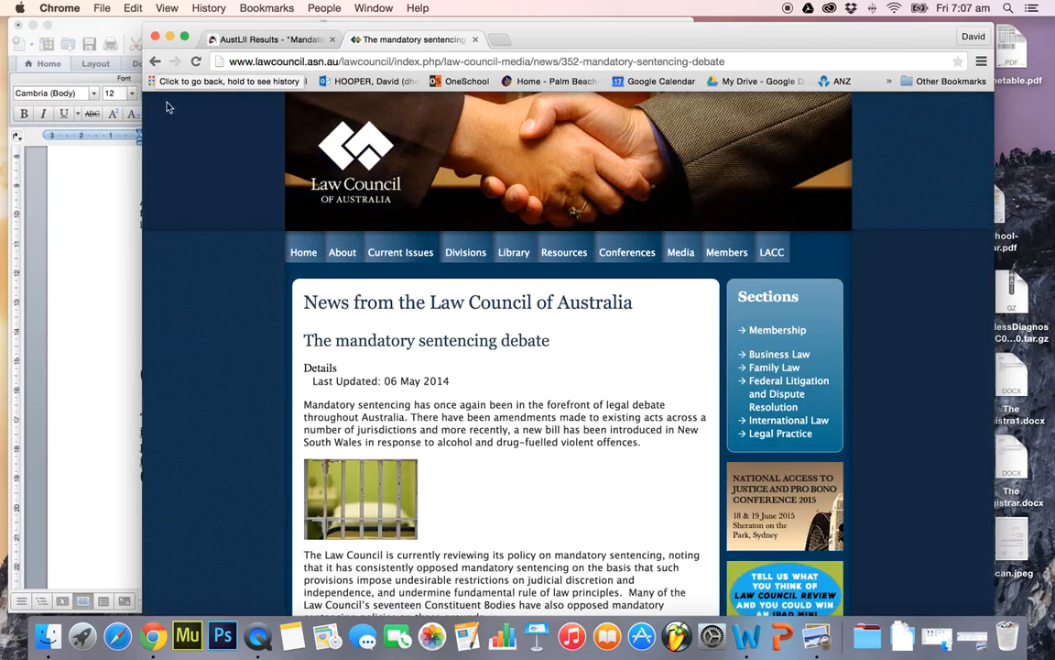
pyautogui.scroll(-5, 575, 504)
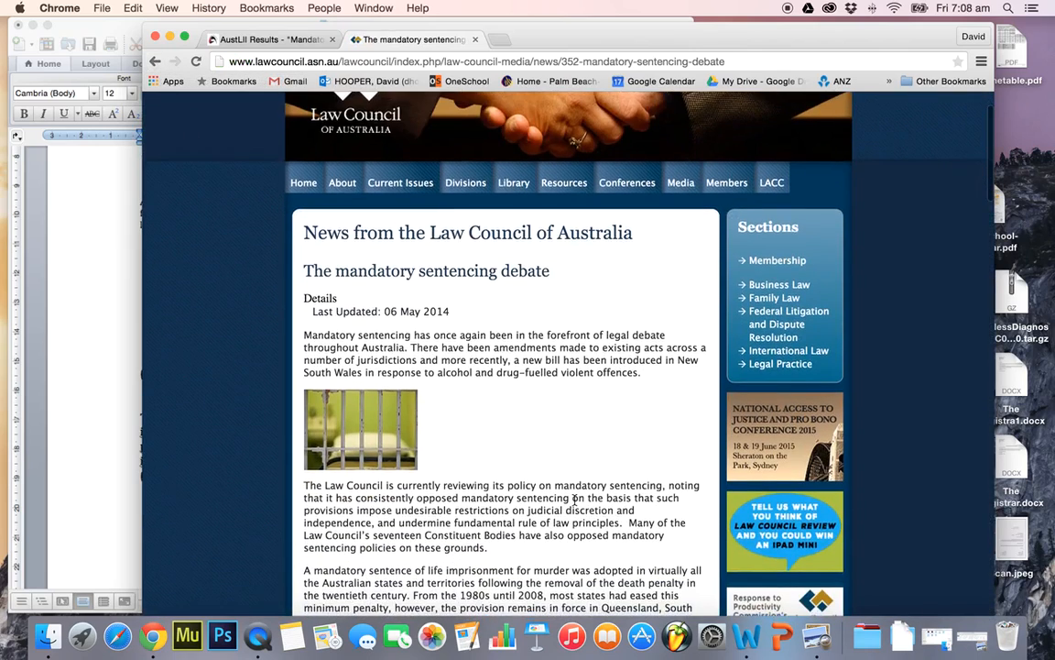
# Copy the paragraph starting "The Law Council is currently reviewing its policy" and paste it below the last citation in the Word document
pyautogui.scroll(5, 575, 500)
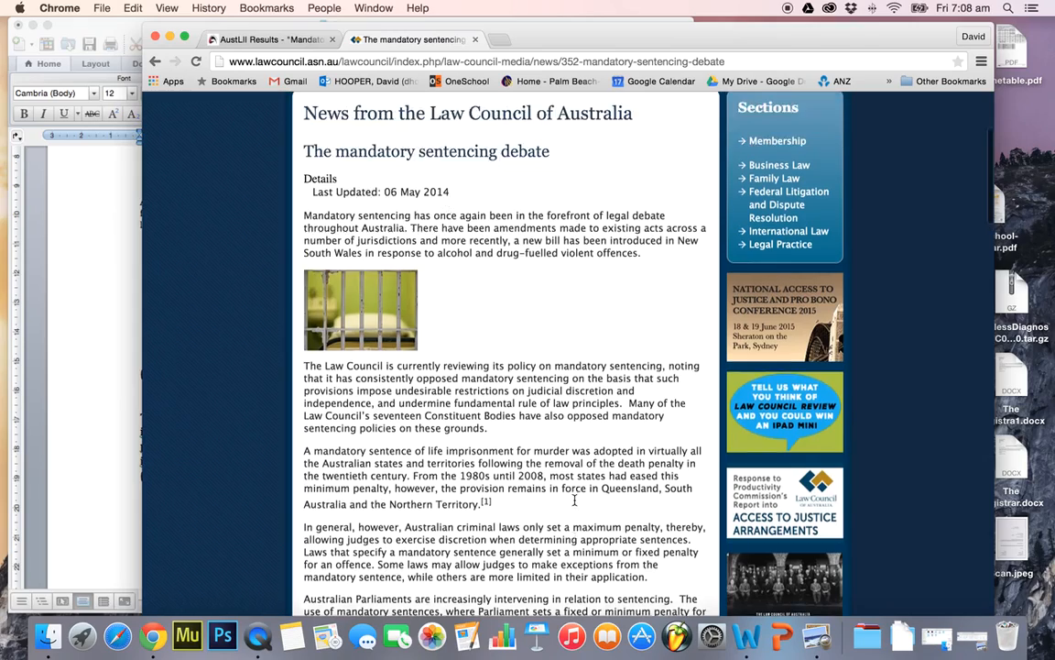
pyautogui.scroll(-3, 576, 509)
pyautogui.scroll(-5, 575, 516)
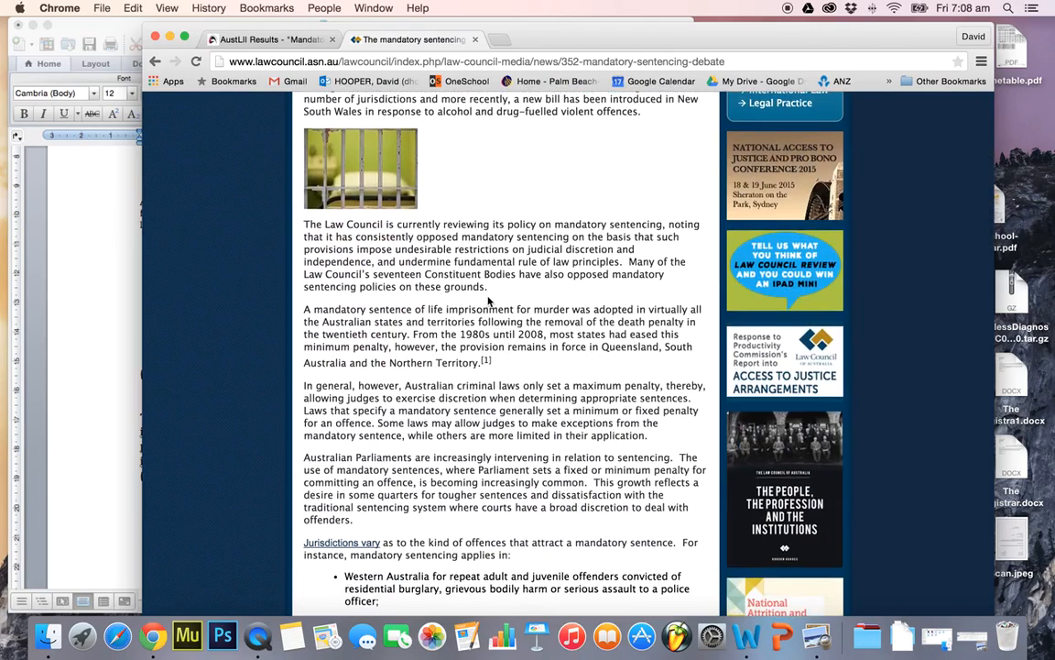
pyautogui.moveTo(488, 287); pyautogui.dragTo(303, 224)
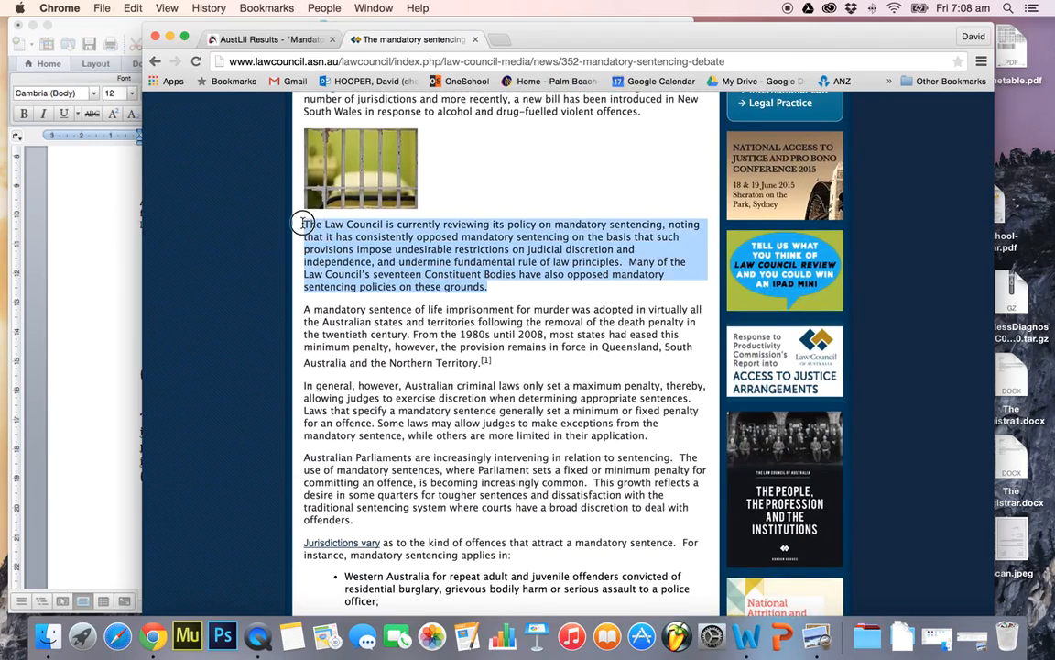
pyautogui.press('super+c')
pyautogui.click(95, 396)
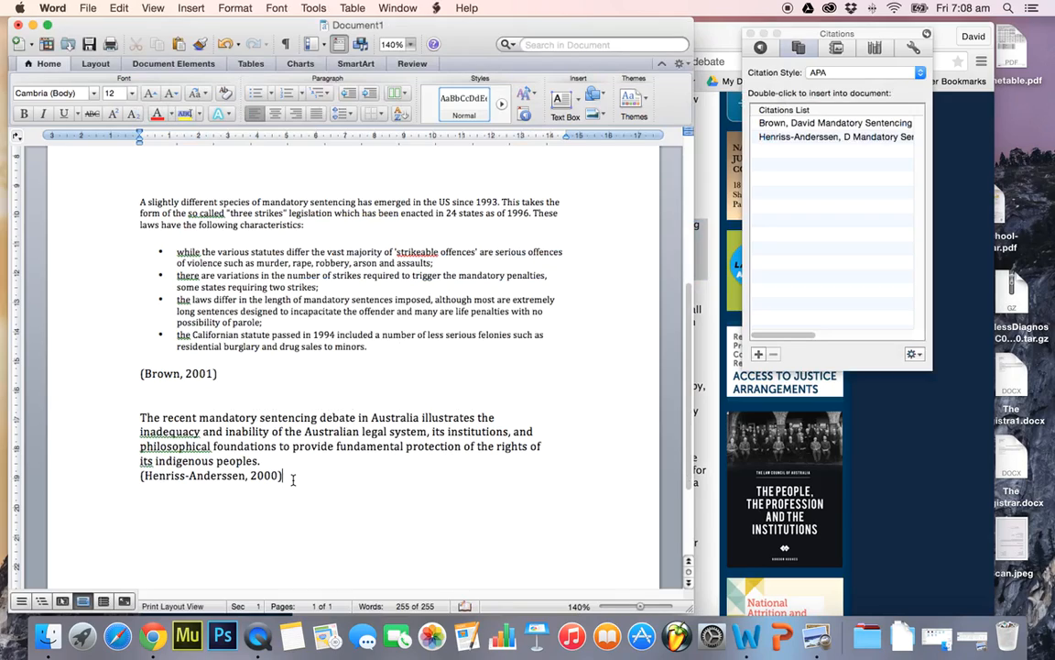
pyautogui.press('super+v')
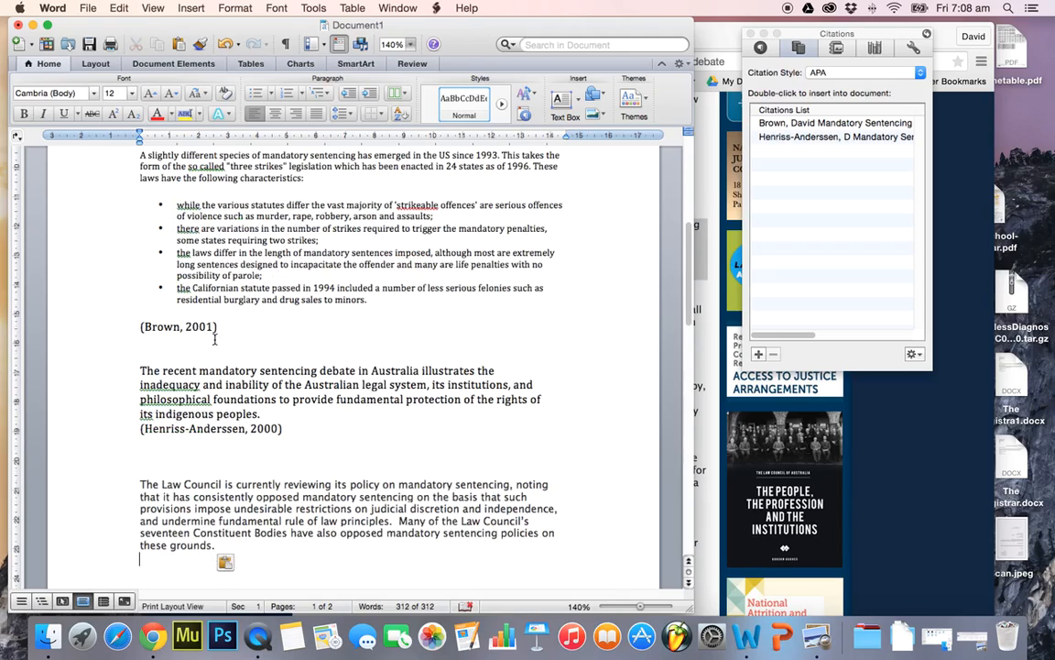
# Create a new citation source of type Web site and enter Law Council of Australia as the author
pyautogui.hscroll(1, 810, 246)
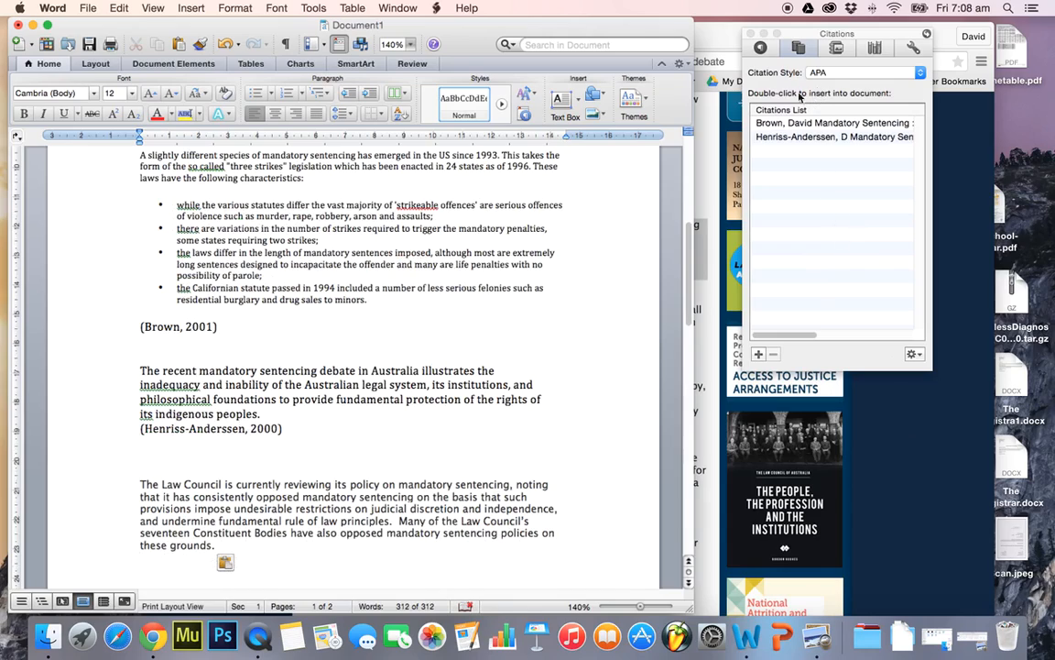
pyautogui.click(758, 355)
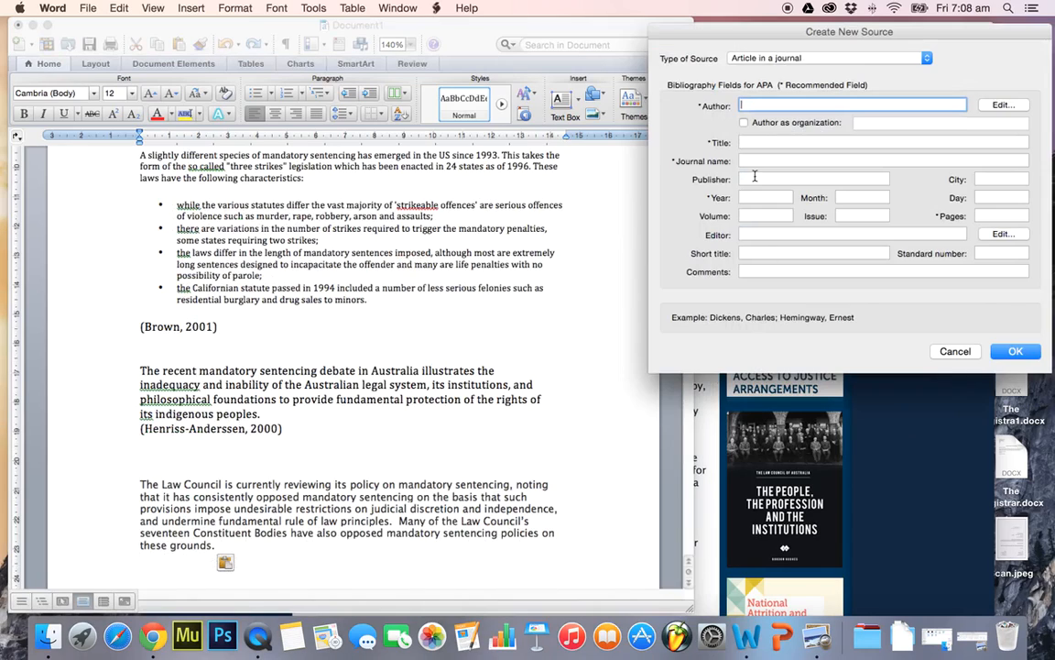
pyautogui.click(783, 60)
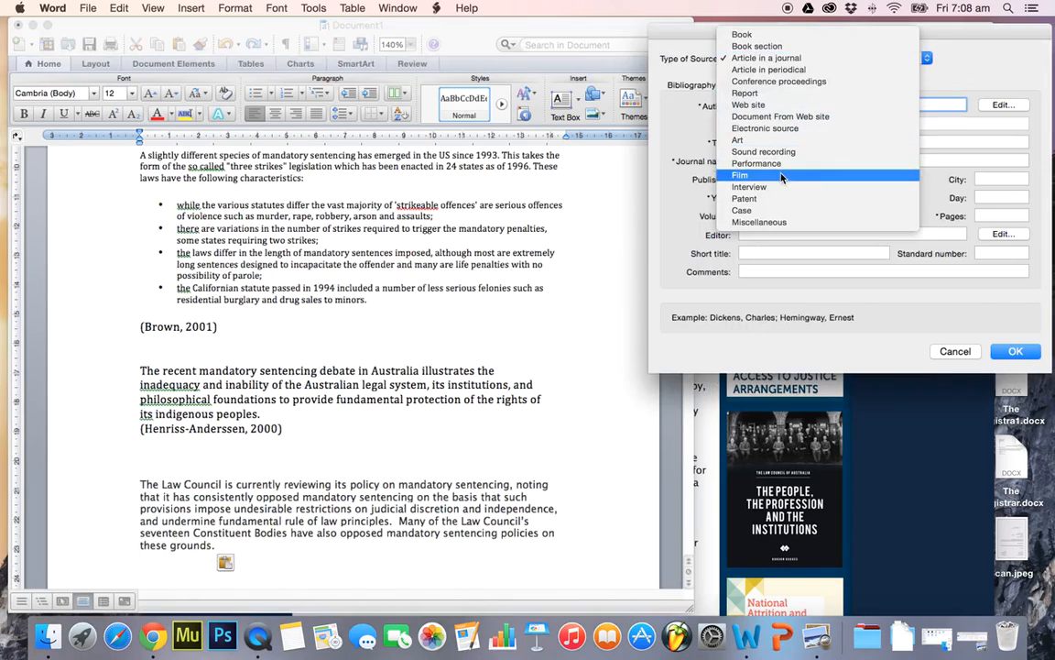
pyautogui.click(771, 105)
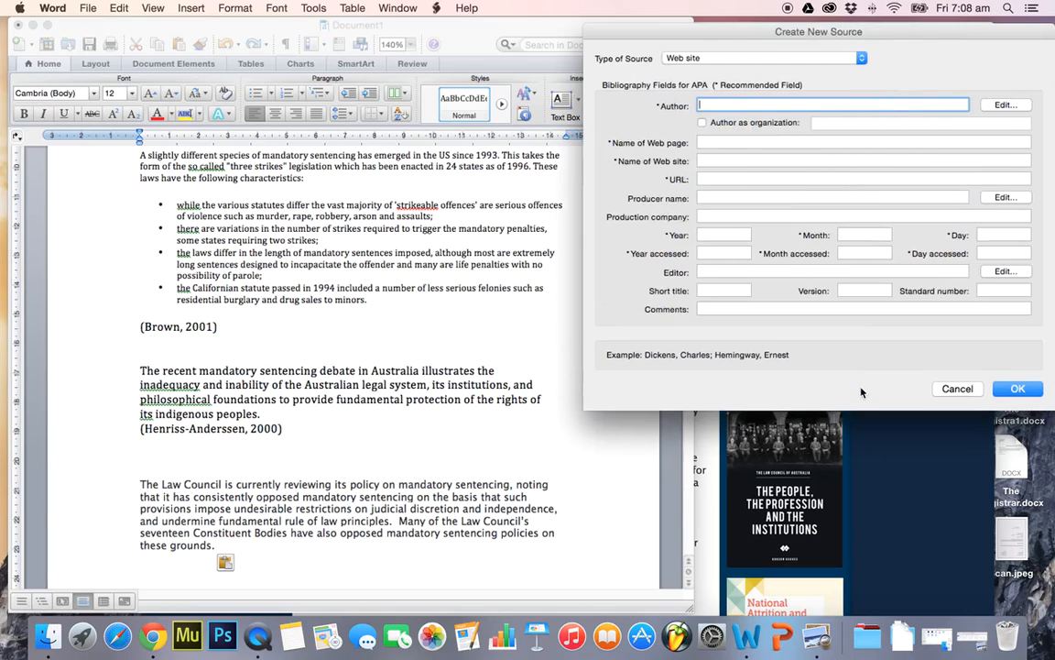
pyautogui.click(925, 534)
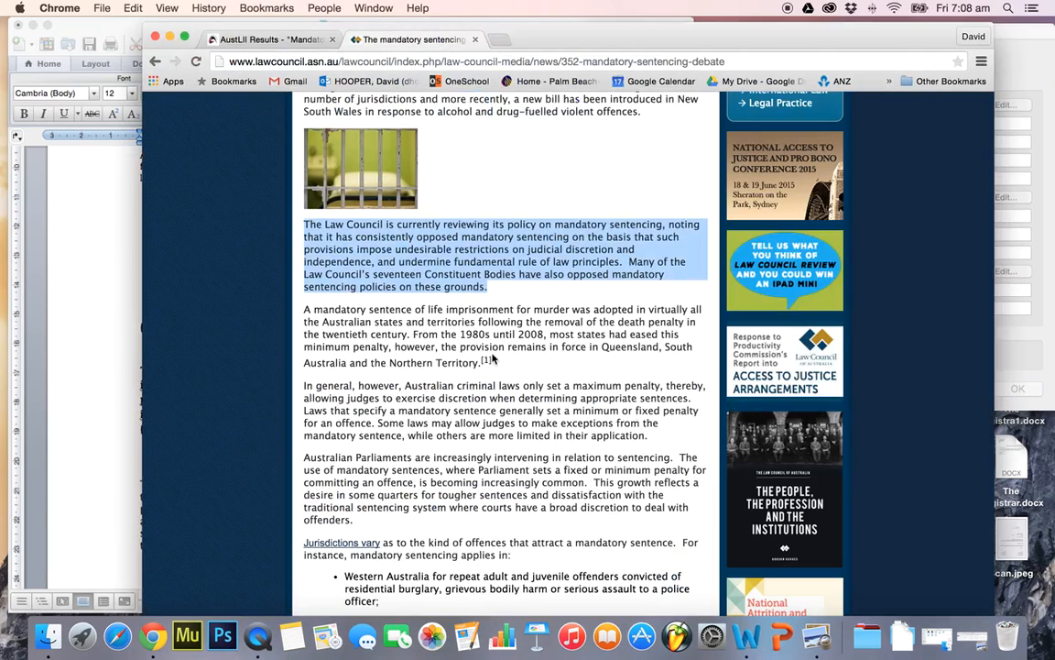
pyautogui.scroll(5, 483, 335)
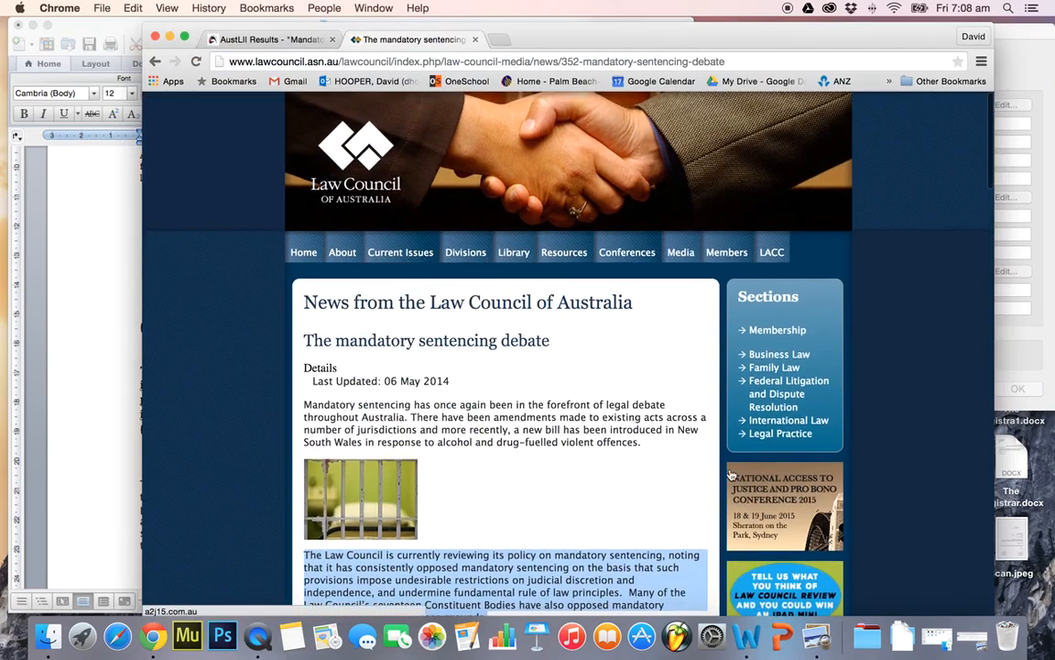
pyautogui.click(118, 481)
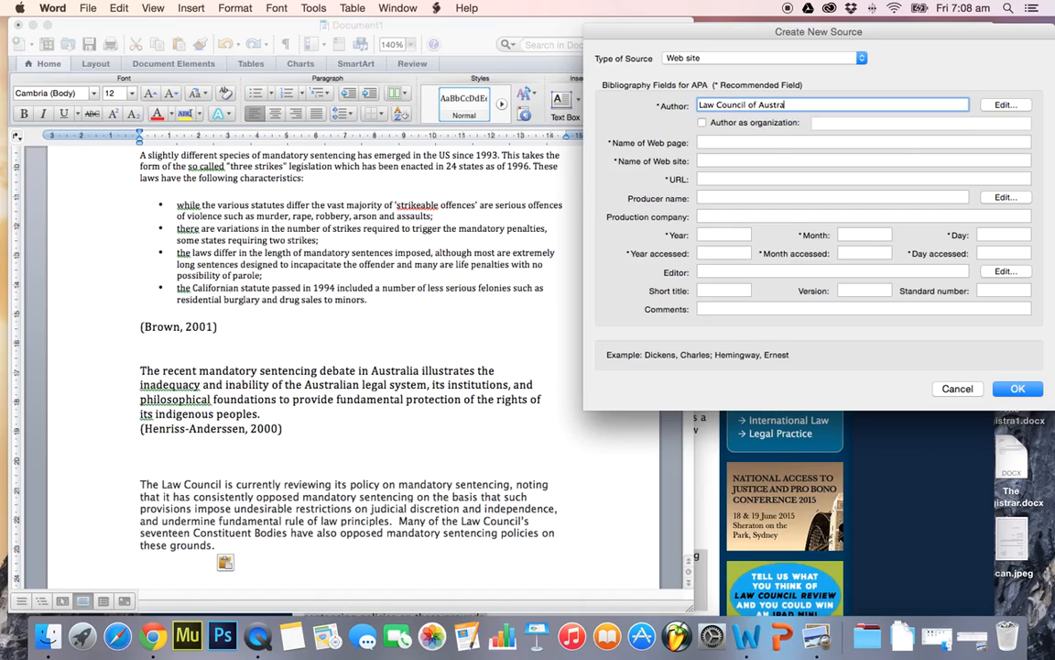
# Fill in the web page name with the copied heading "News from the Law Council of Australia" and the web site name with "Law Council of Australia"
pyautogui.click(902, 427)
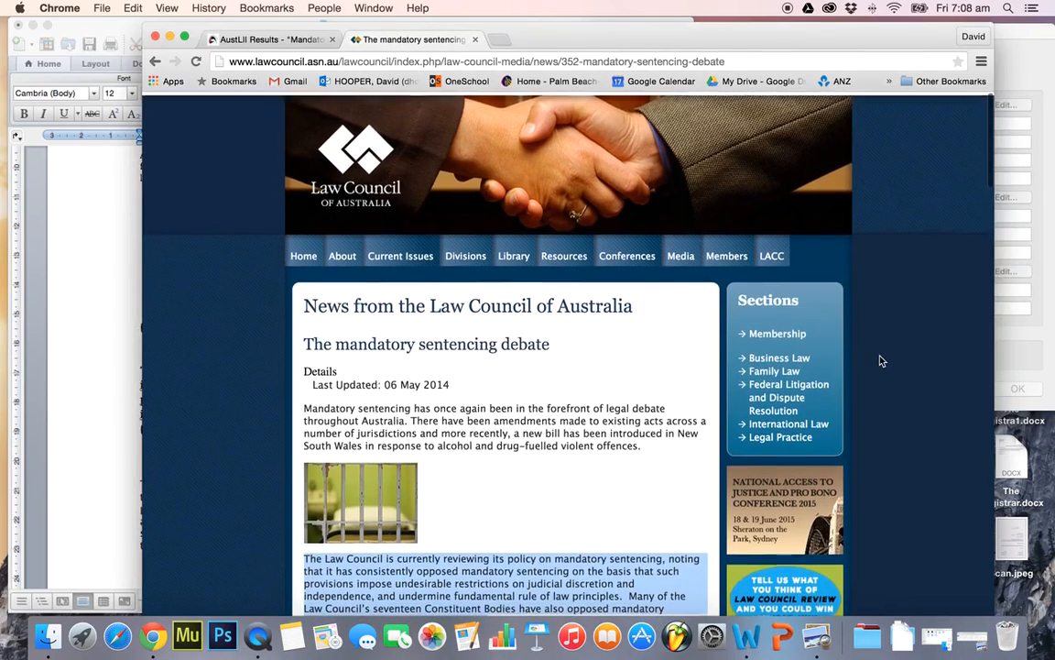
pyautogui.moveTo(635, 304); pyautogui.dragTo(288, 302)
pyautogui.press('super+c')
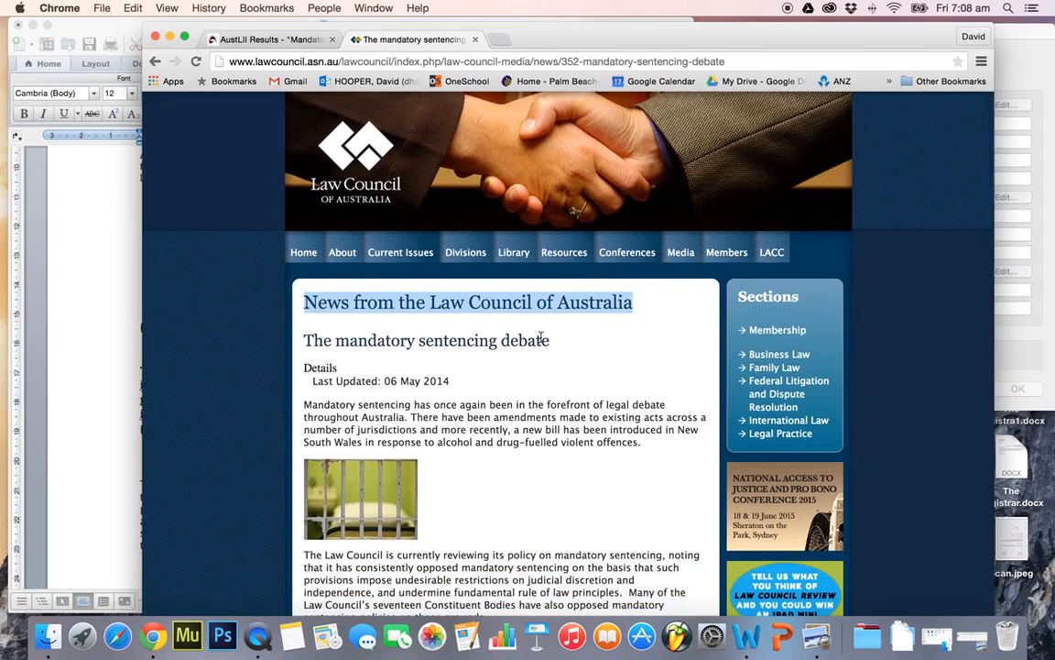
pyautogui.click(139, 327)
pyautogui.press('super+v')
pyautogui.click(792, 143)
pyautogui.press('super+v')
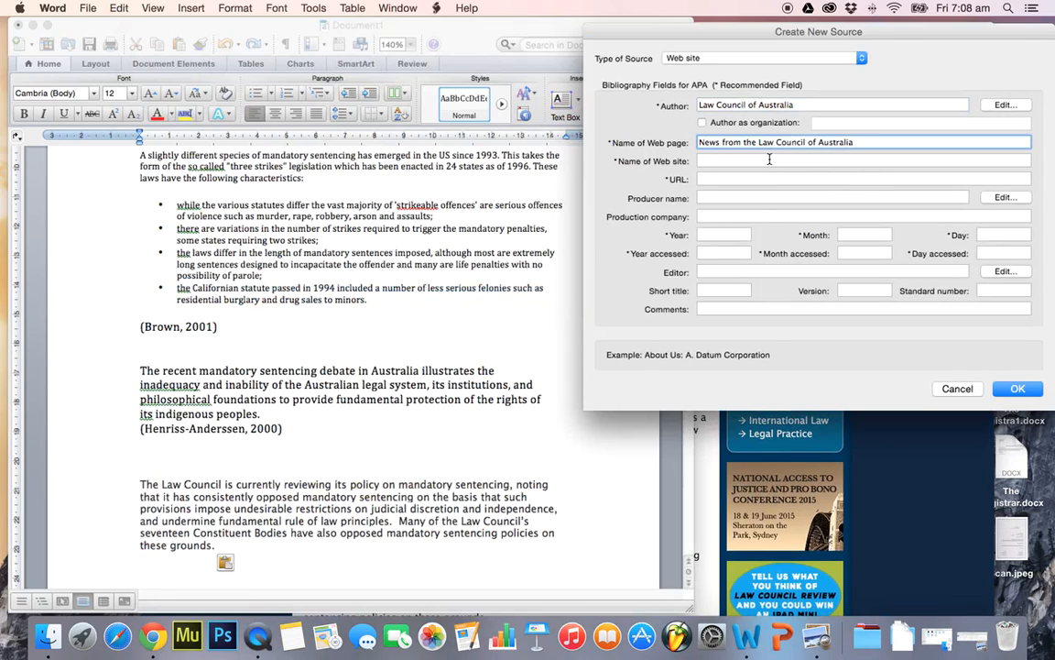
pyautogui.moveTo(795, 106); pyautogui.dragTo(617, 106)
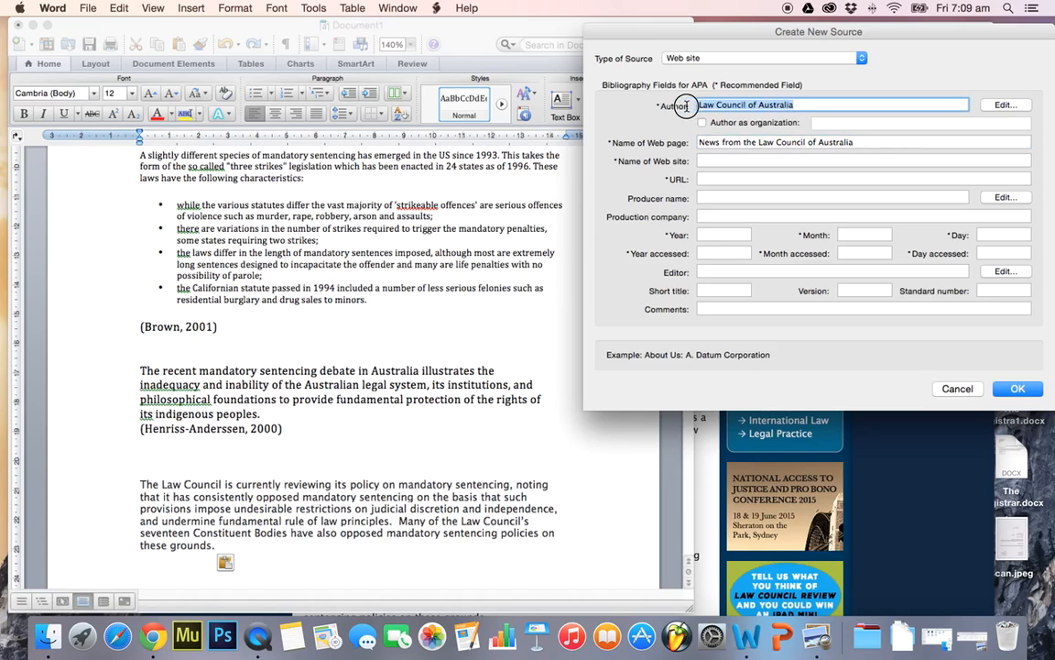
pyautogui.click(787, 161)
pyautogui.press('super+v')
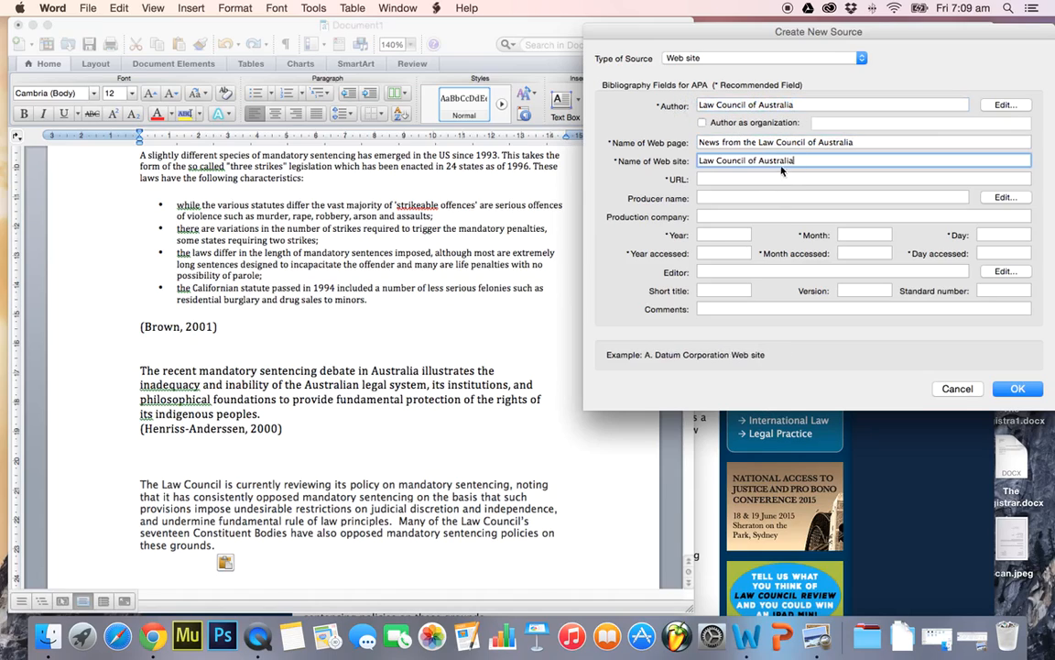
# Copy the Law Council article's web address from Chrome into the new source's URL in Word
pyautogui.click(902, 530)
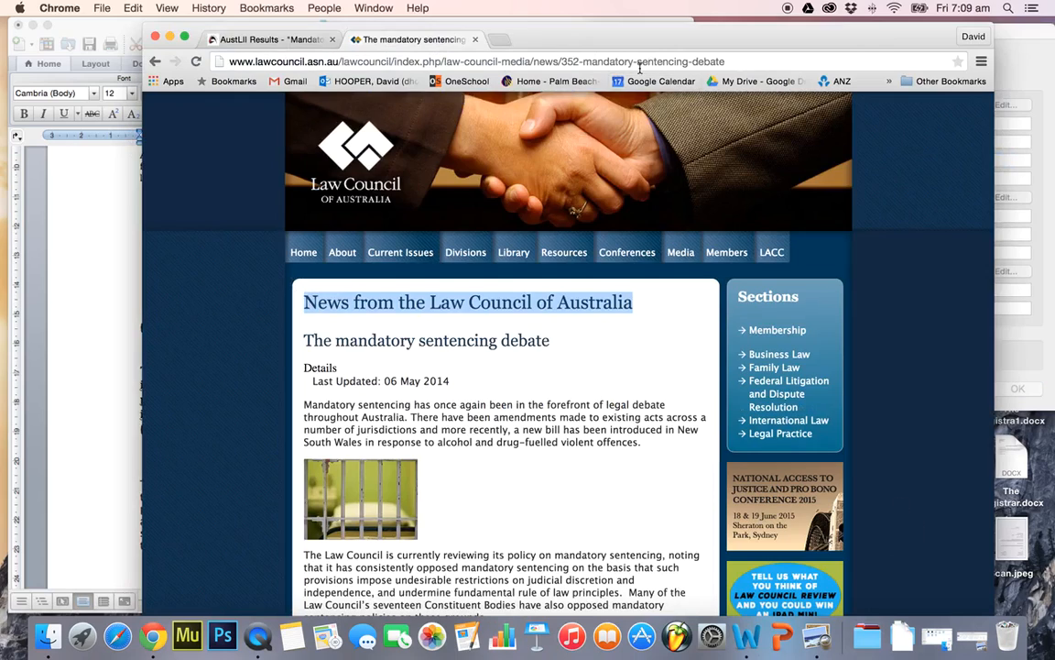
pyautogui.click(707, 61)
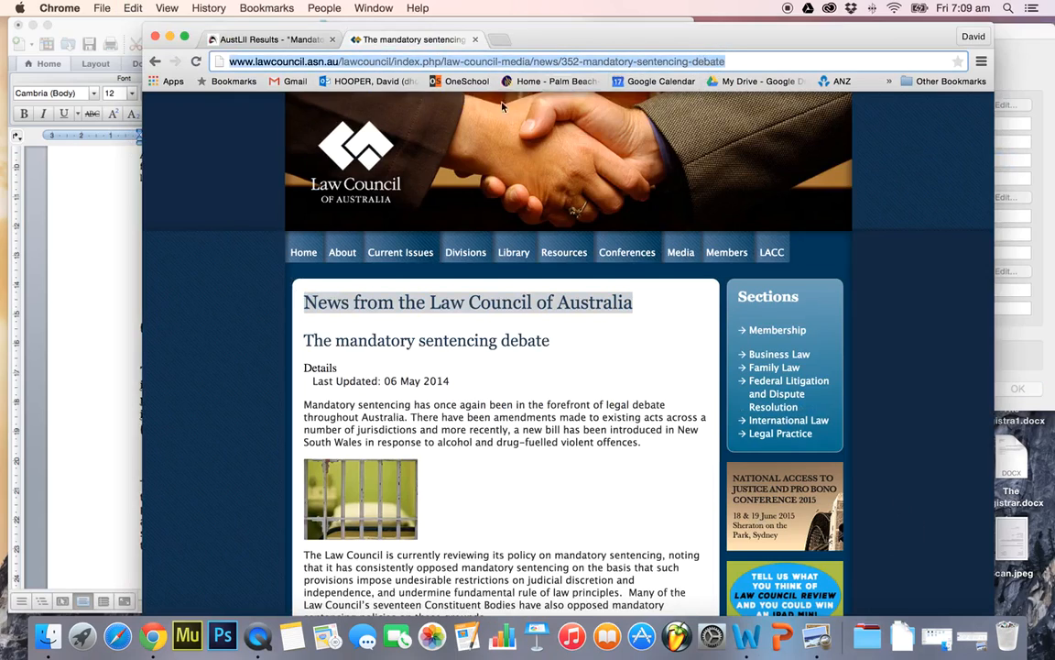
pyautogui.click(95, 215)
pyautogui.click(776, 179)
pyautogui.press('super+v')
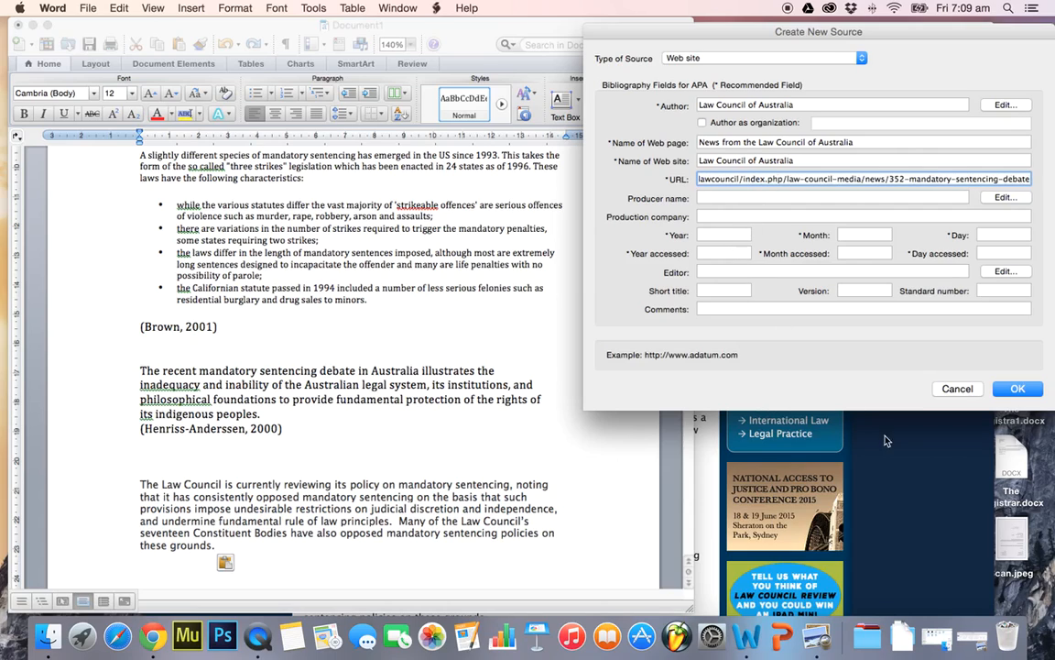
# Check the article's last-updated date in Chrome and set the source's publication year to 2014 in Word
pyautogui.click(818, 416)
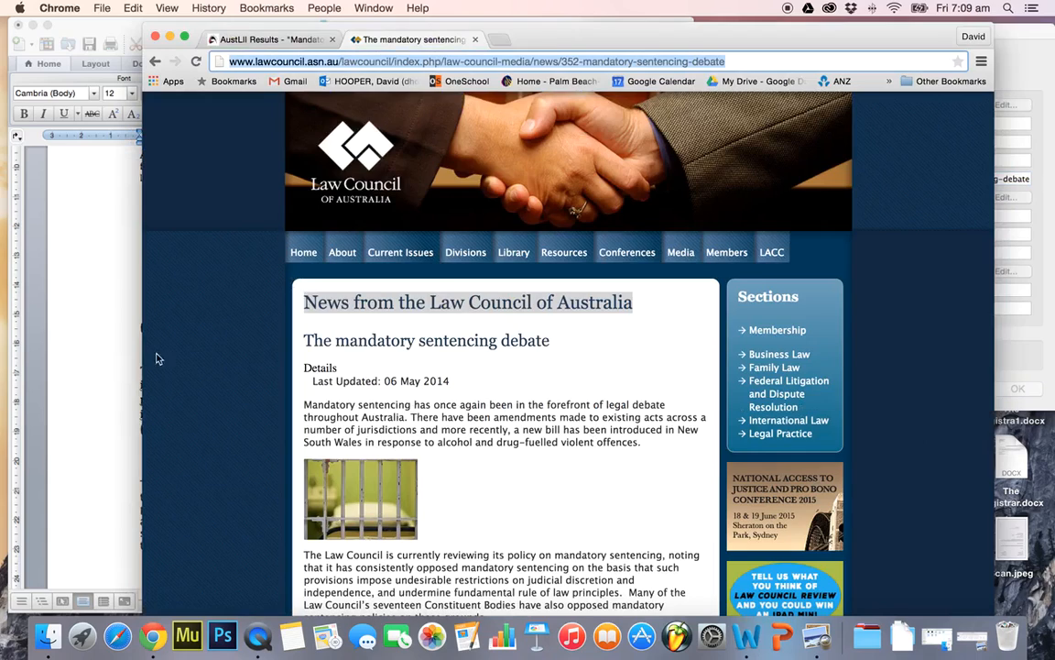
pyautogui.click(110, 323)
pyautogui.click(711, 236)
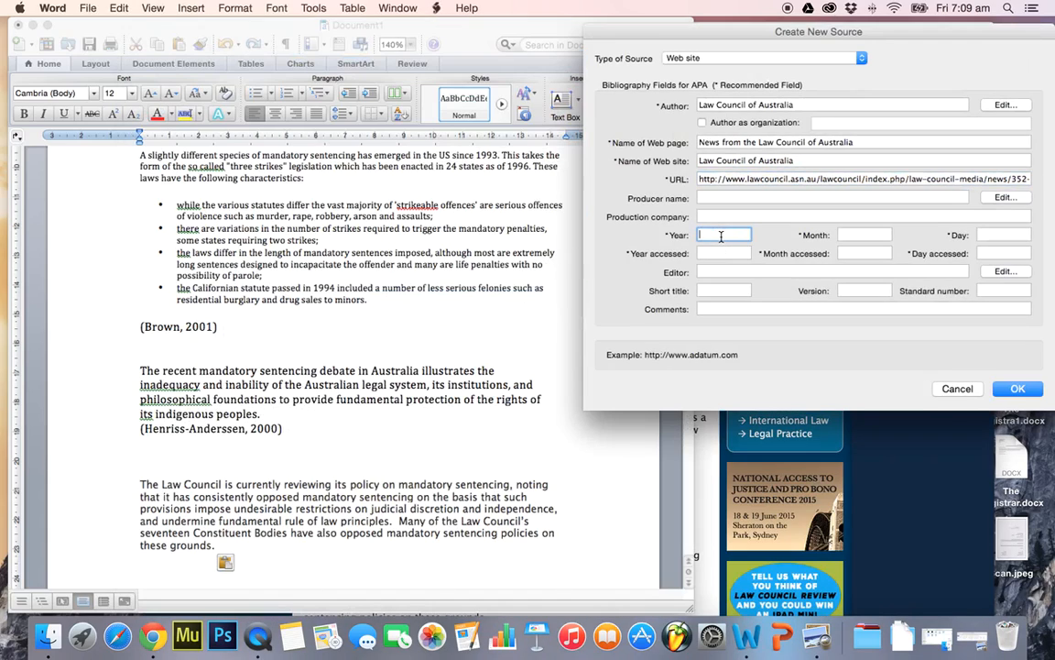
pyautogui.write('2014')
# Set the source's access date to year 2015, month May, day 15
pyautogui.click(734, 255)
pyautogui.press('F5')
pyautogui.write('201')
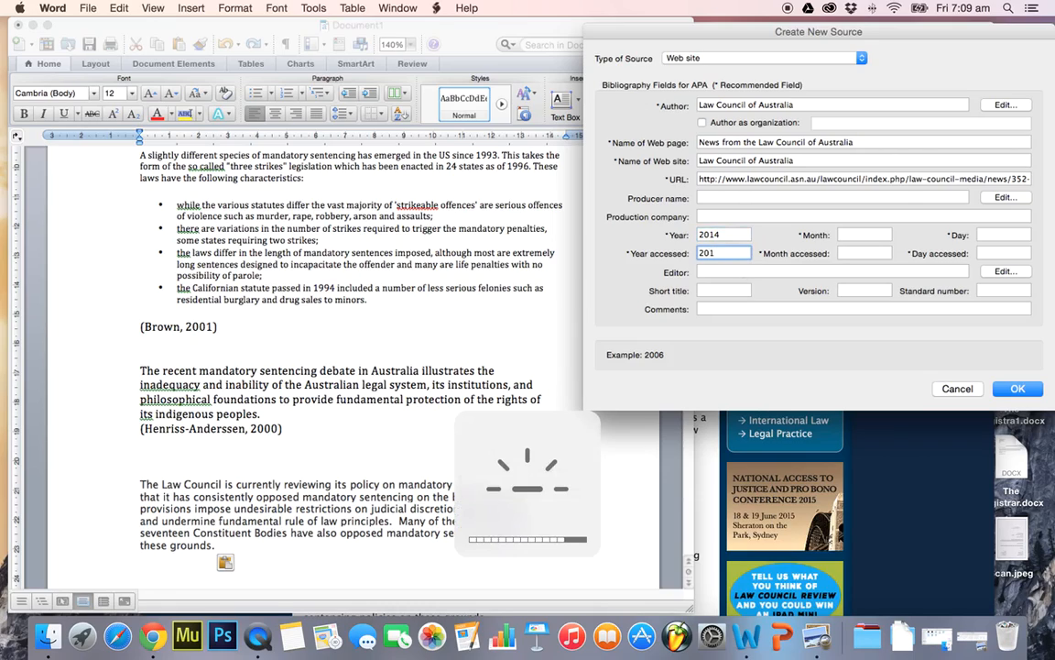
pyautogui.write('5')
pyautogui.click(863, 253)
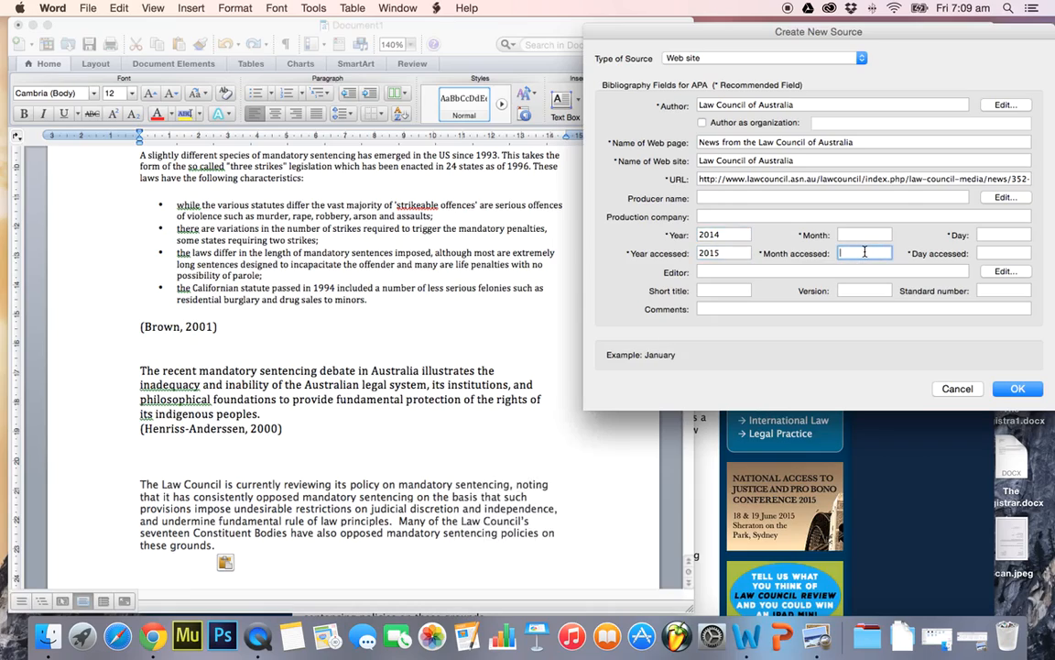
pyautogui.write('May')
pyautogui.click(988, 254)
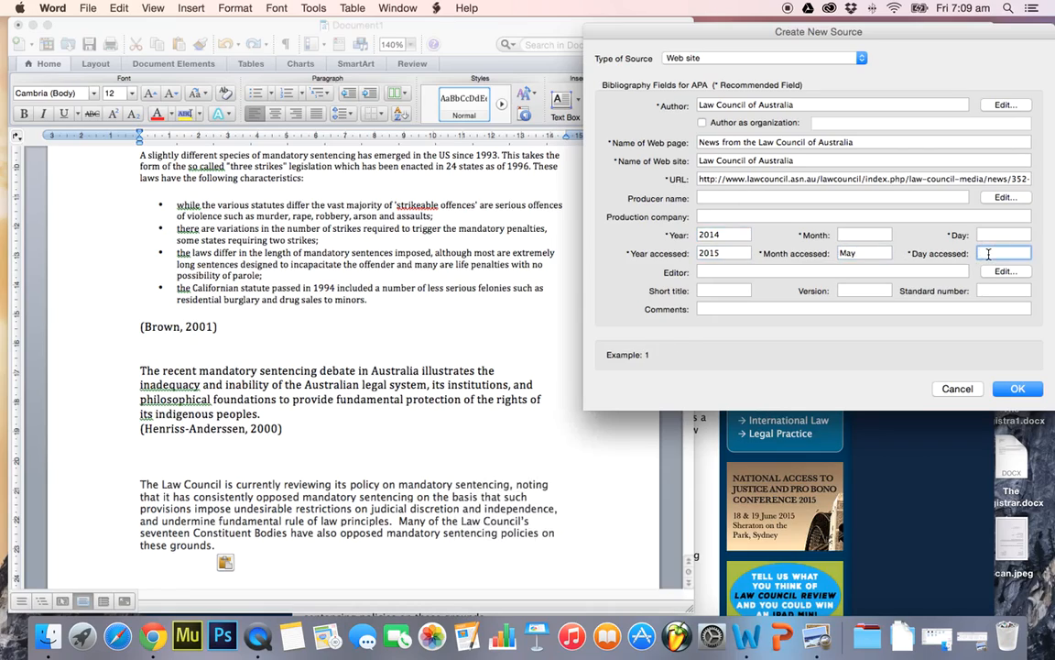
pyautogui.write('1')
# Set the publication month to May and the day to 6, then save the web site source to insert its citation
pyautogui.click(872, 235)
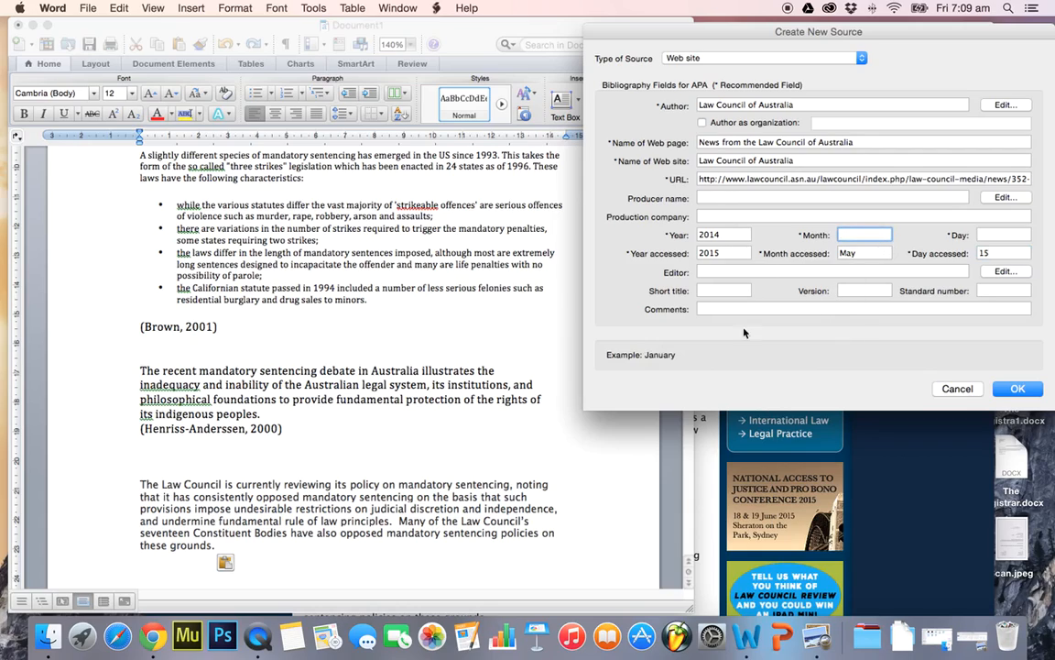
pyautogui.click(930, 454)
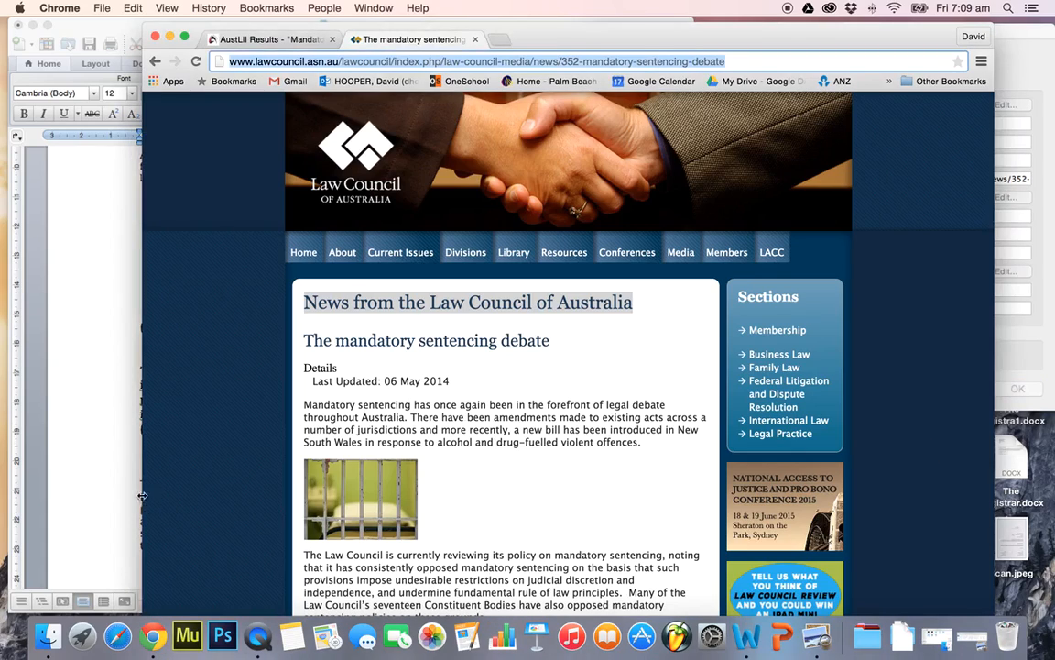
pyautogui.click(133, 449)
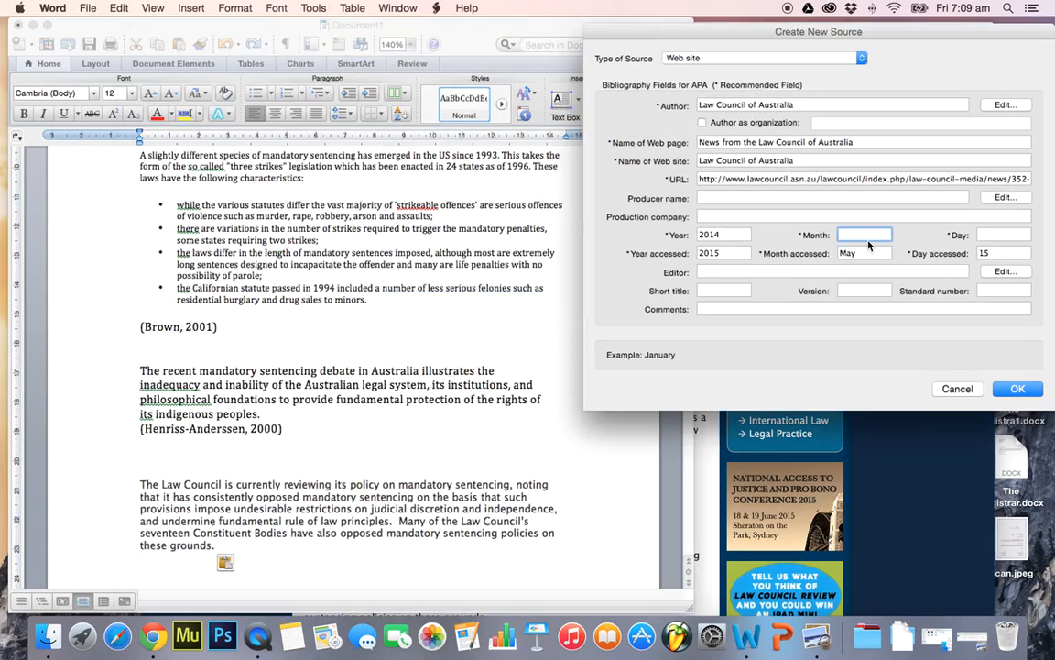
pyautogui.write('May')
pyautogui.press('Tab')
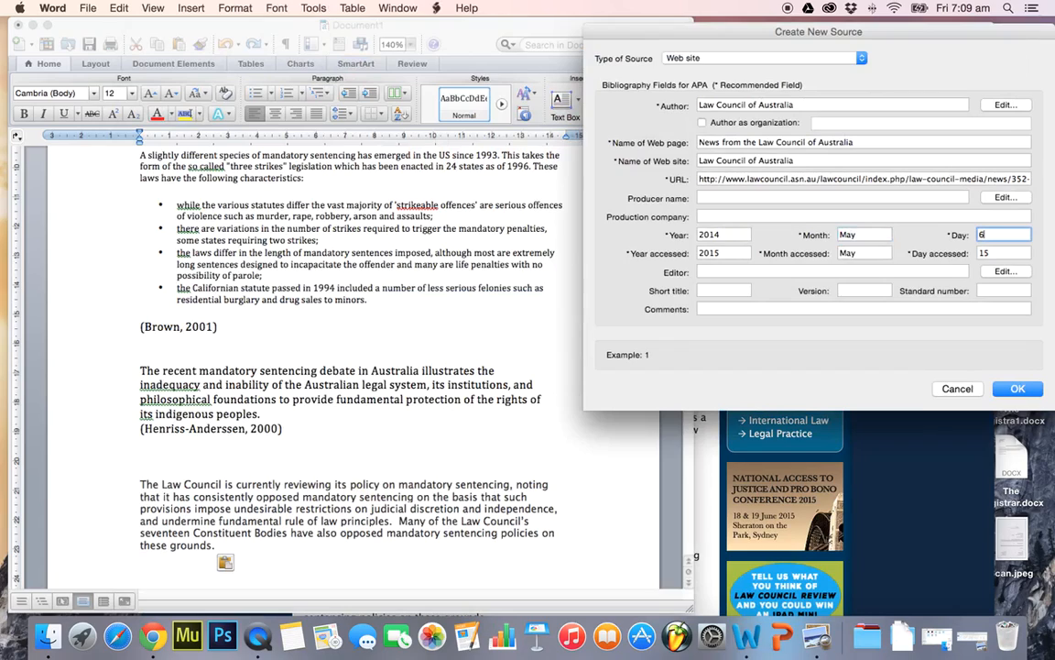
pyautogui.click(1017, 389)
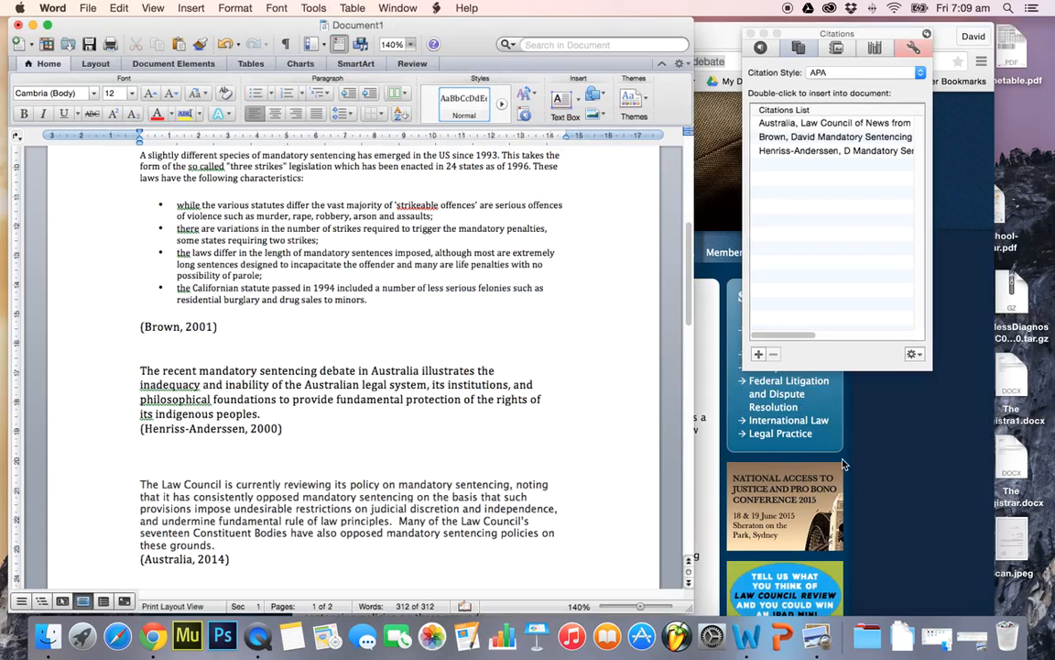
# Review the quoted passages and their in-text citations throughout the Mandatory Sentencing document
pyautogui.scroll(-3, 487, 459)
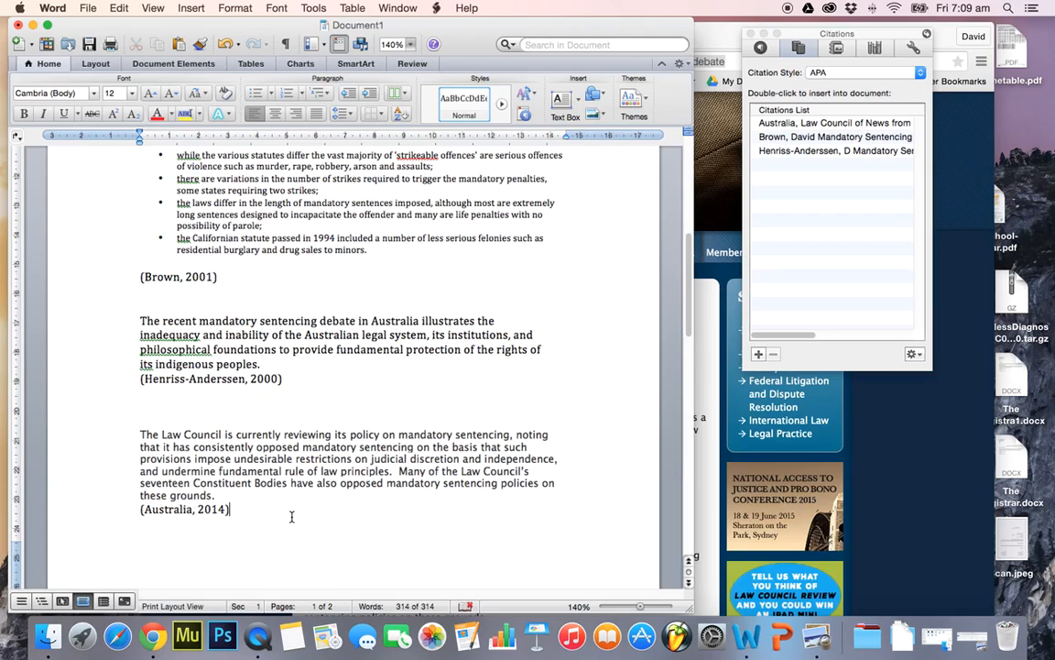
pyautogui.scroll(-3, 291, 516)
pyautogui.scroll(5, 353, 433)
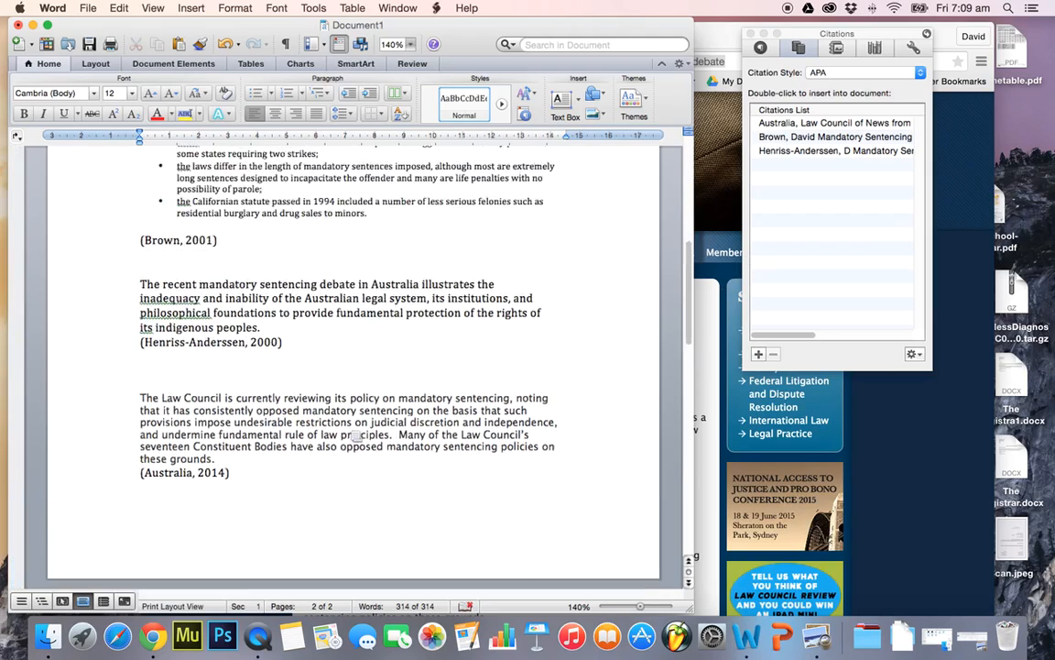
pyautogui.scroll(7, 350, 430)
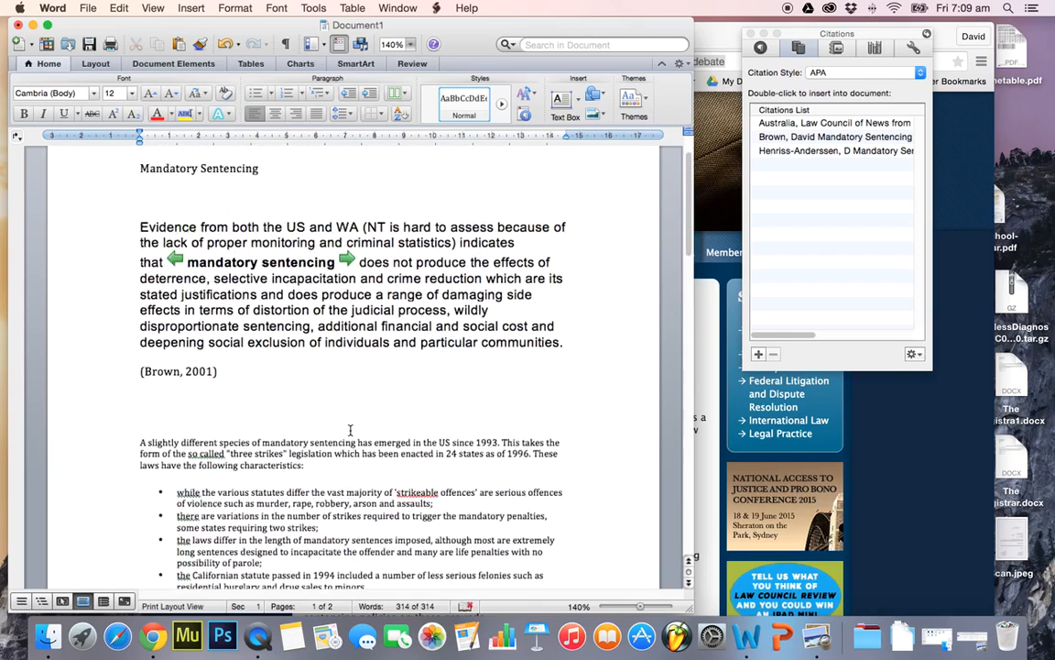
pyautogui.scroll(-1, 350, 430)
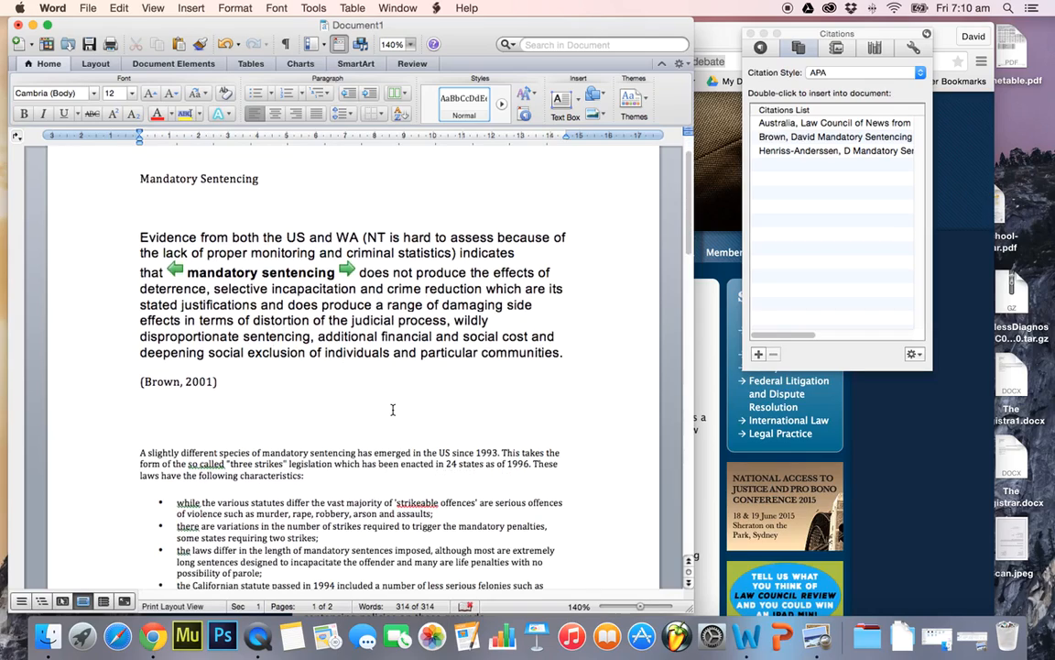
pyautogui.scroll(-1, 396, 411)
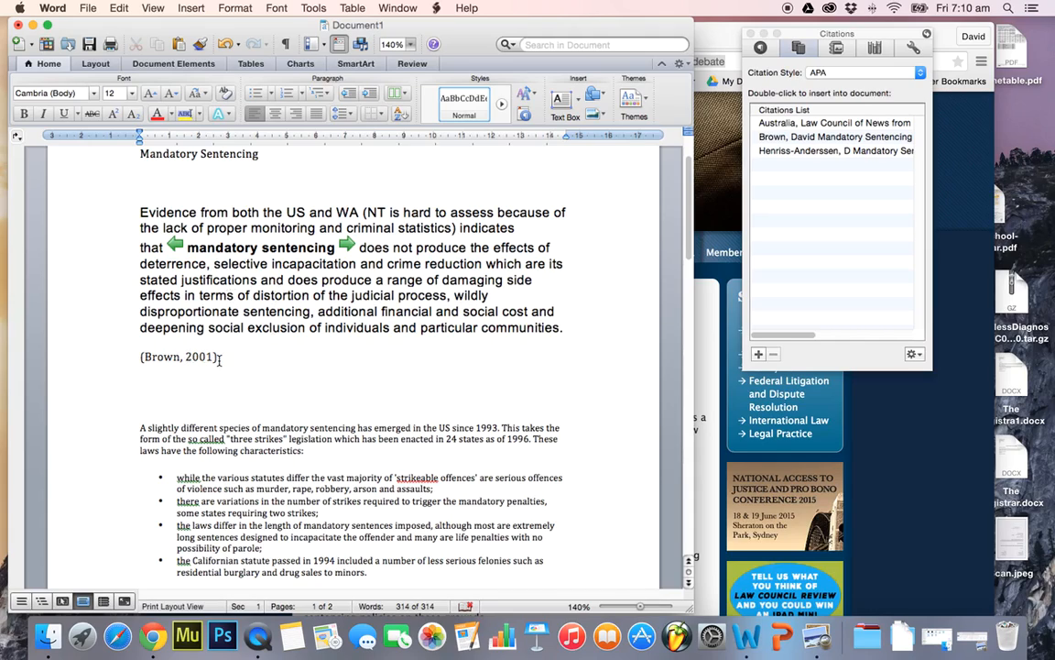
# Add blank lines between the Mandatory Sentencing title and the first quoted passage
pyautogui.scroll(-5, 423, 382)
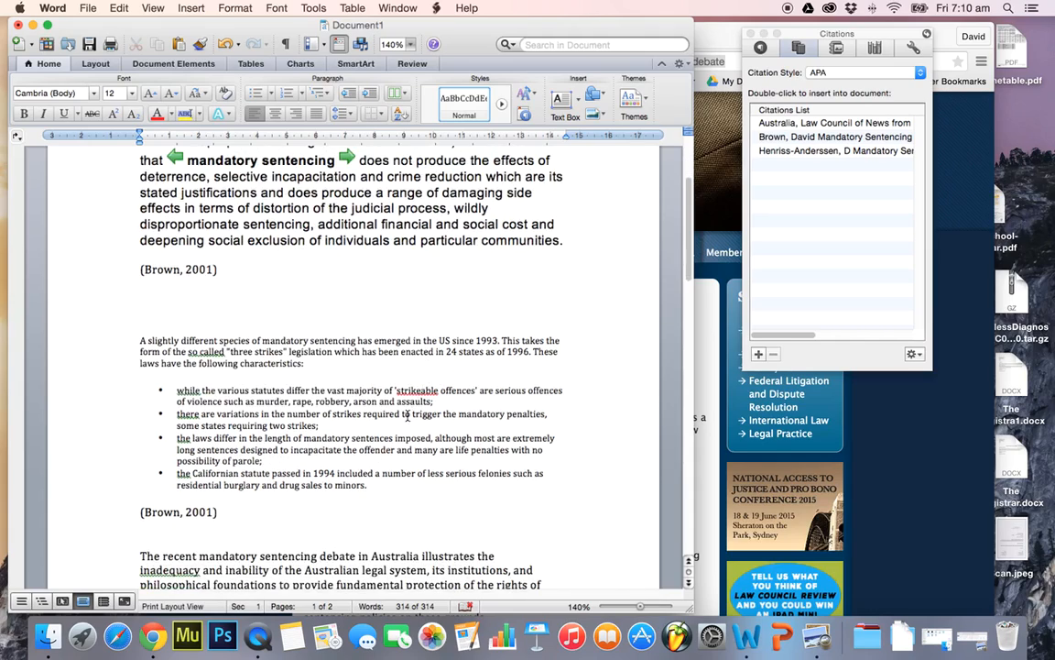
pyautogui.scroll(-7, 392, 491)
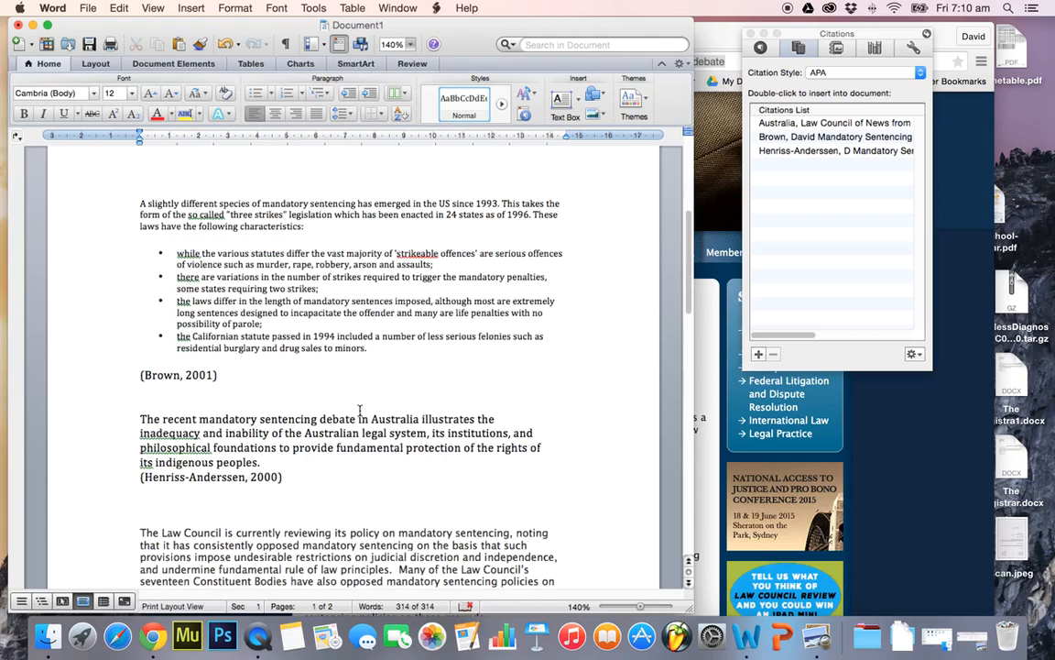
pyautogui.scroll(-3, 406, 453)
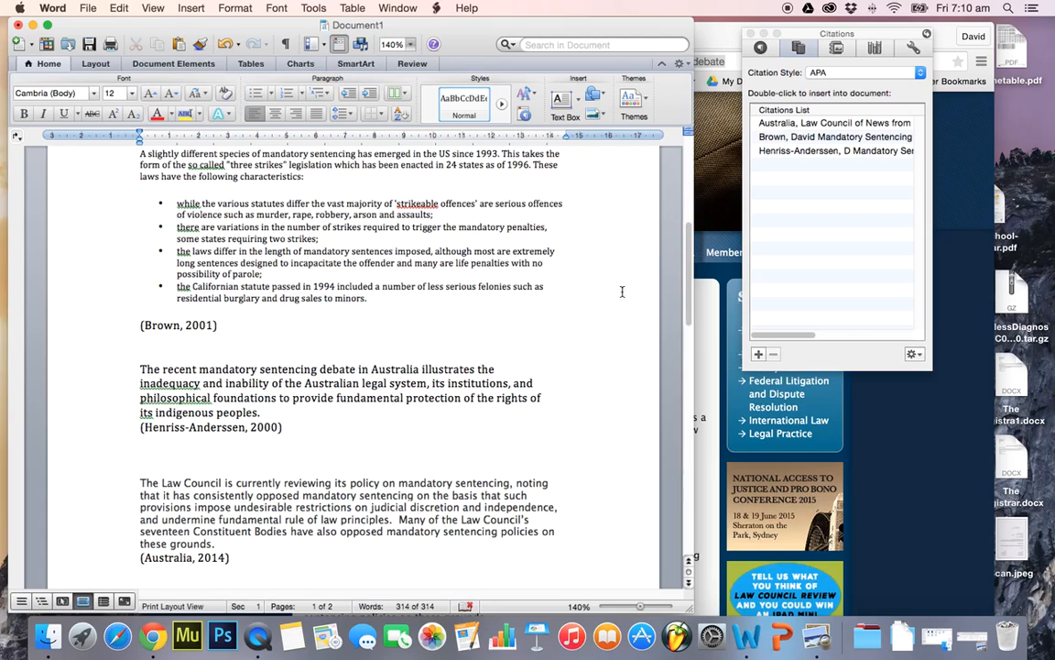
pyautogui.scroll(-5, 376, 383)
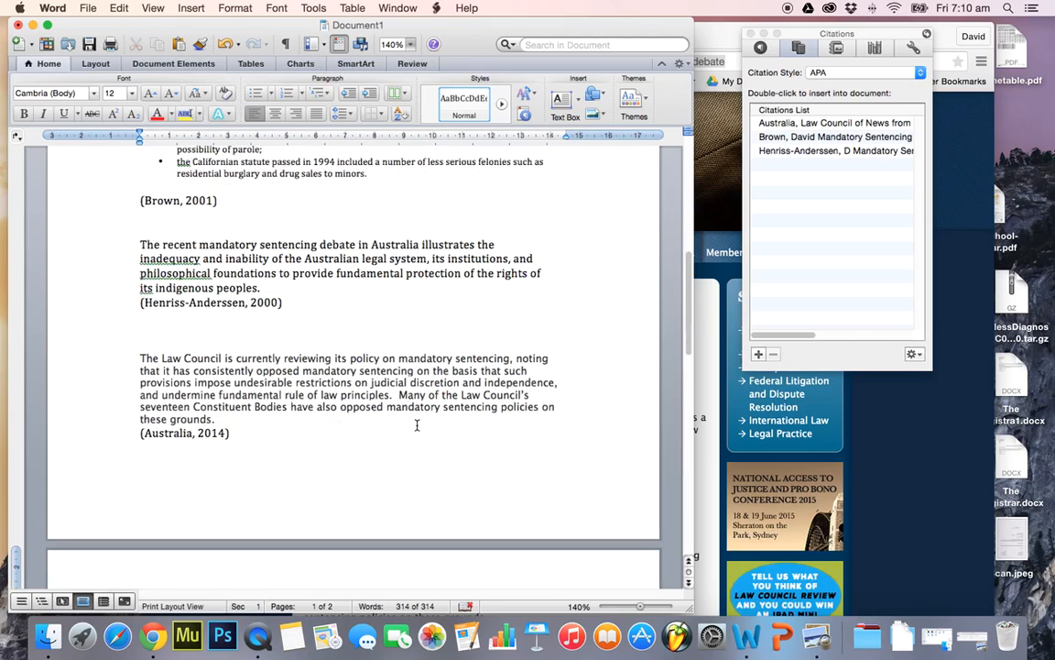
pyautogui.scroll(15, 369, 173)
pyautogui.click(154, 269)
pyautogui.press('Return')
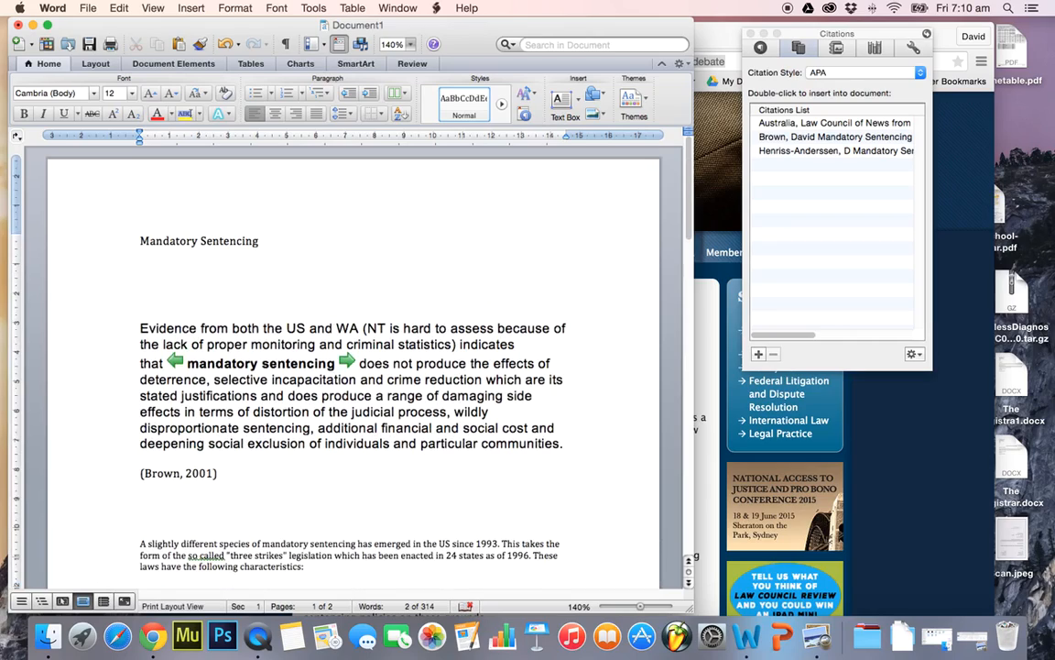
pyautogui.press('Return')
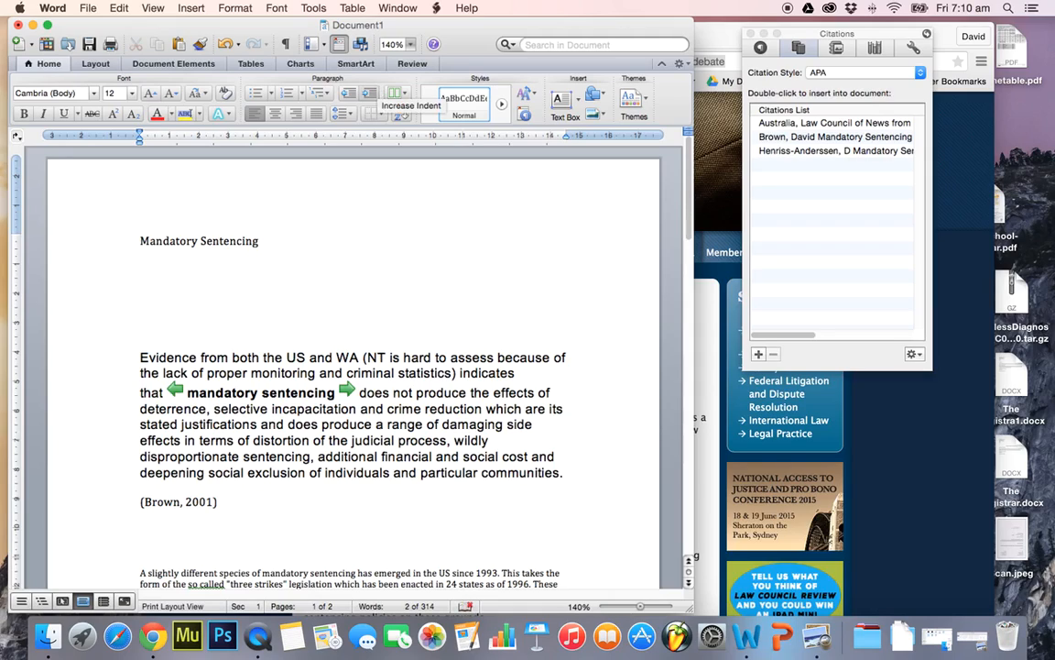
# Start a paraphrase of the first quote below the title with "Evidence from the US and Western Australia"
pyautogui.write('Evidence from the US a')
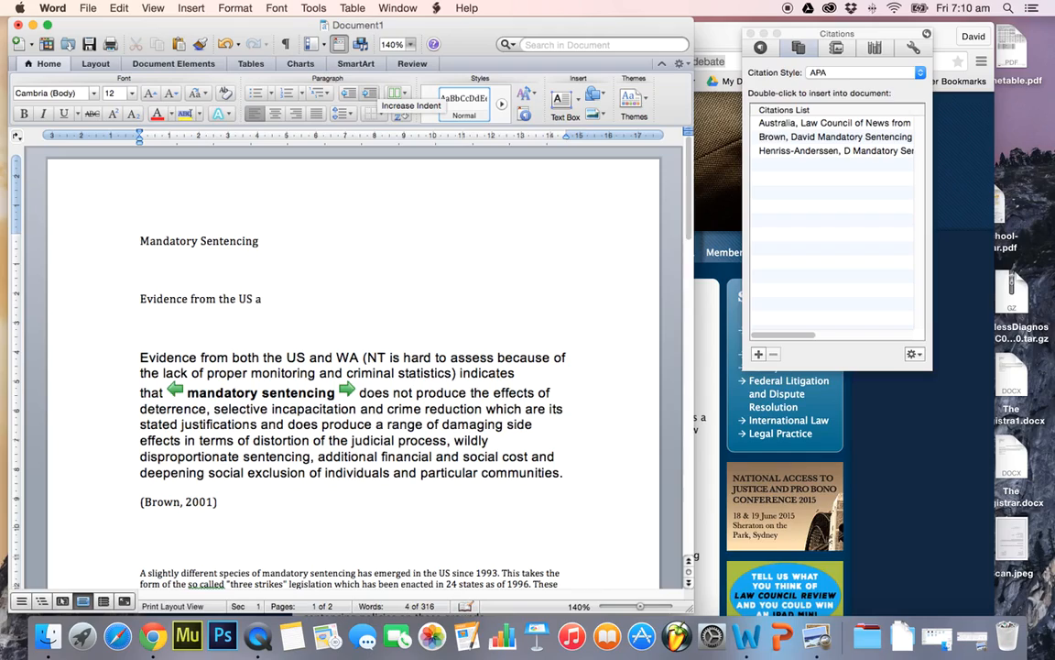
pyautogui.write('nd WEstern Australia')
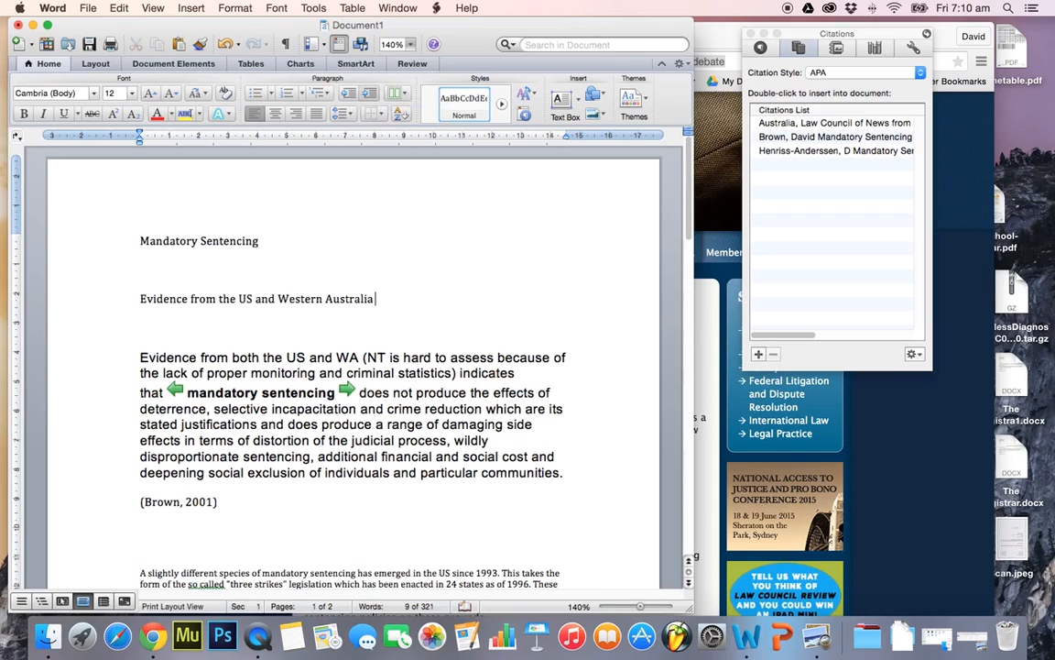
pyautogui.write(' show that mandatory sen')
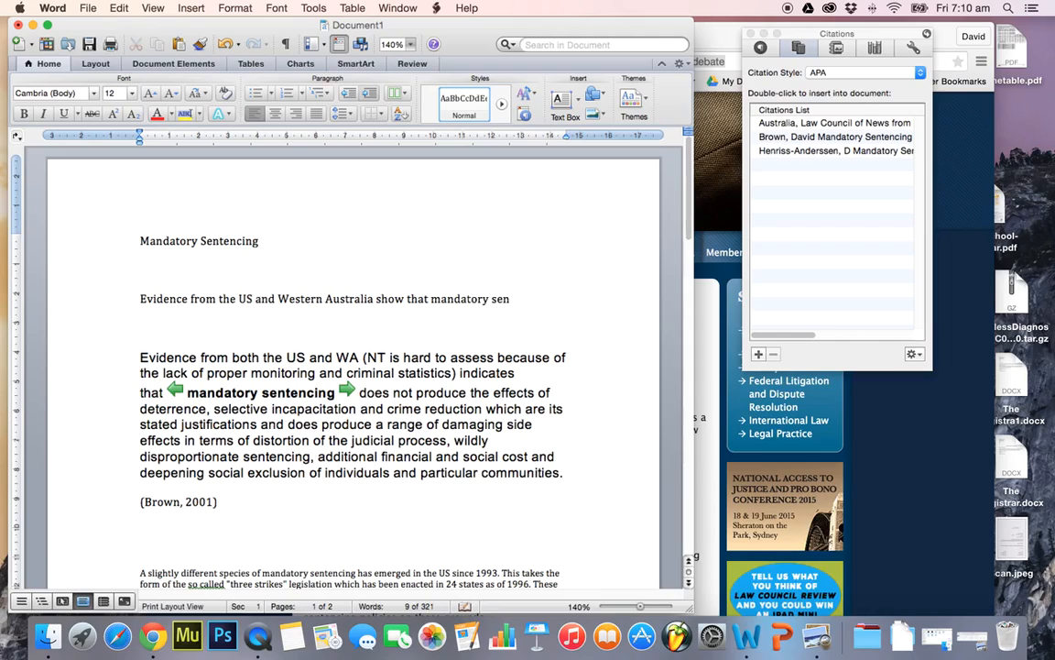
pyautogui.write('tencing does to actually')
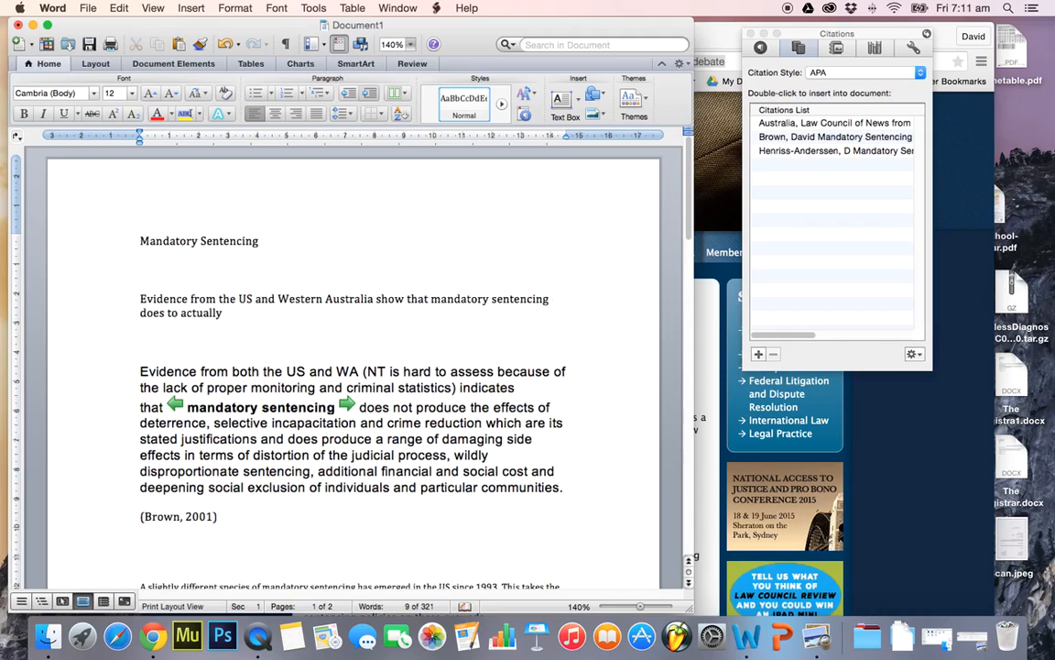
pyautogui.write(' deter crime, but rather')
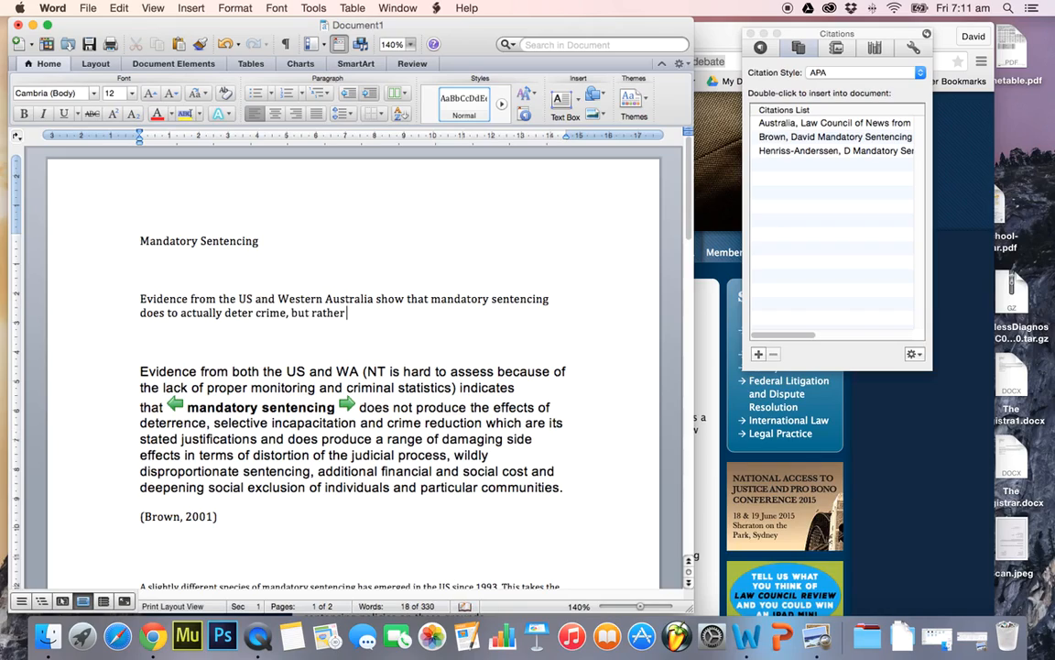
pyautogui.write(' produces dama')
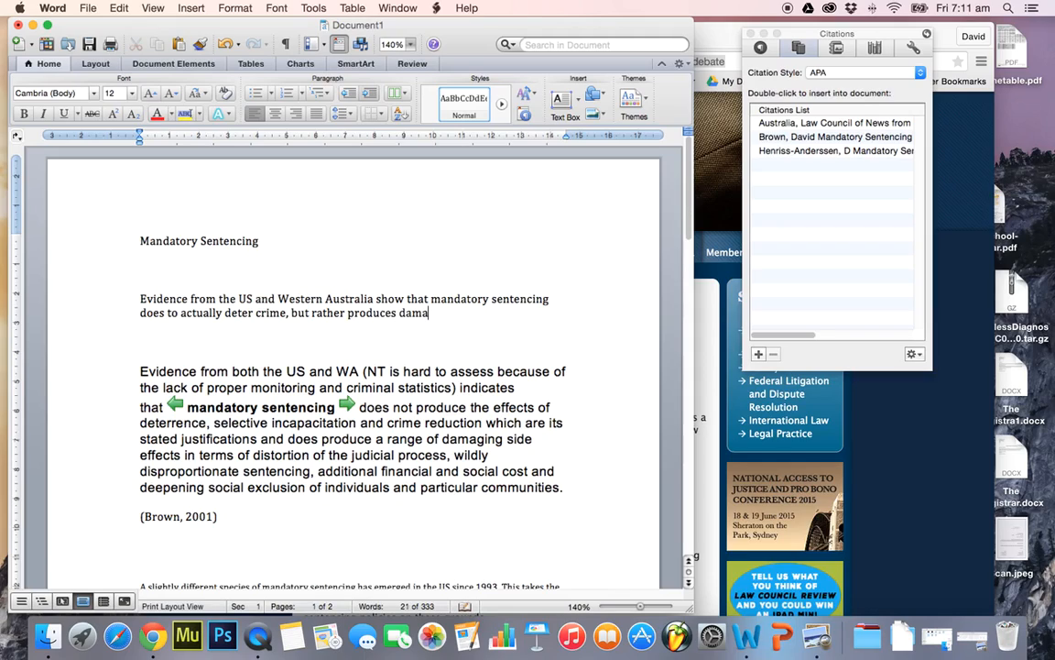
pyautogui.write('ging side effects such as')
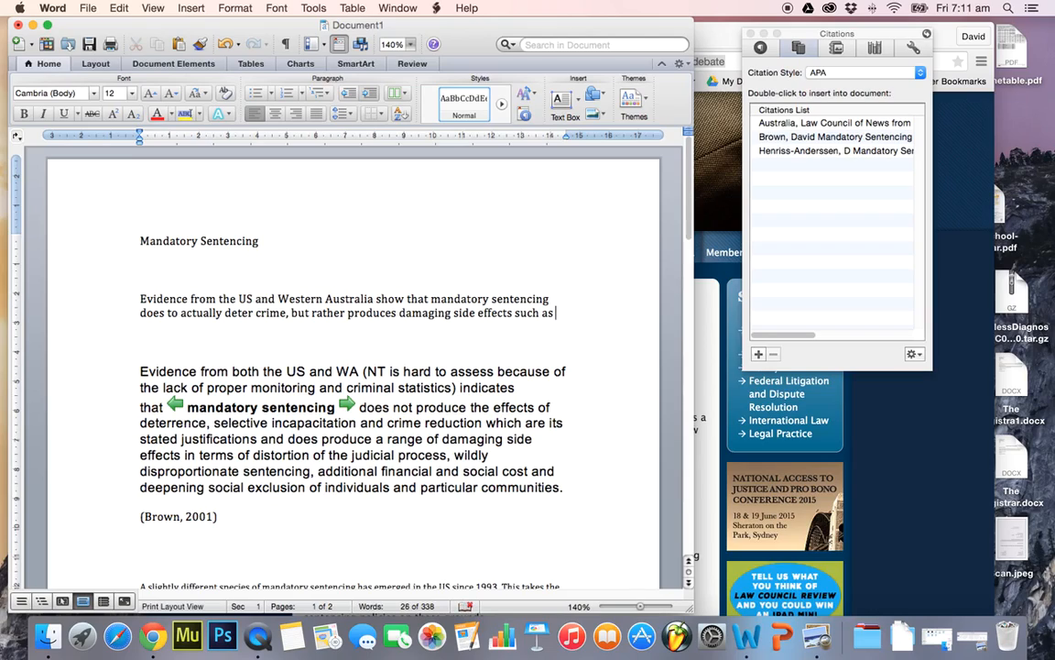
pyautogui.write(' social and financia')
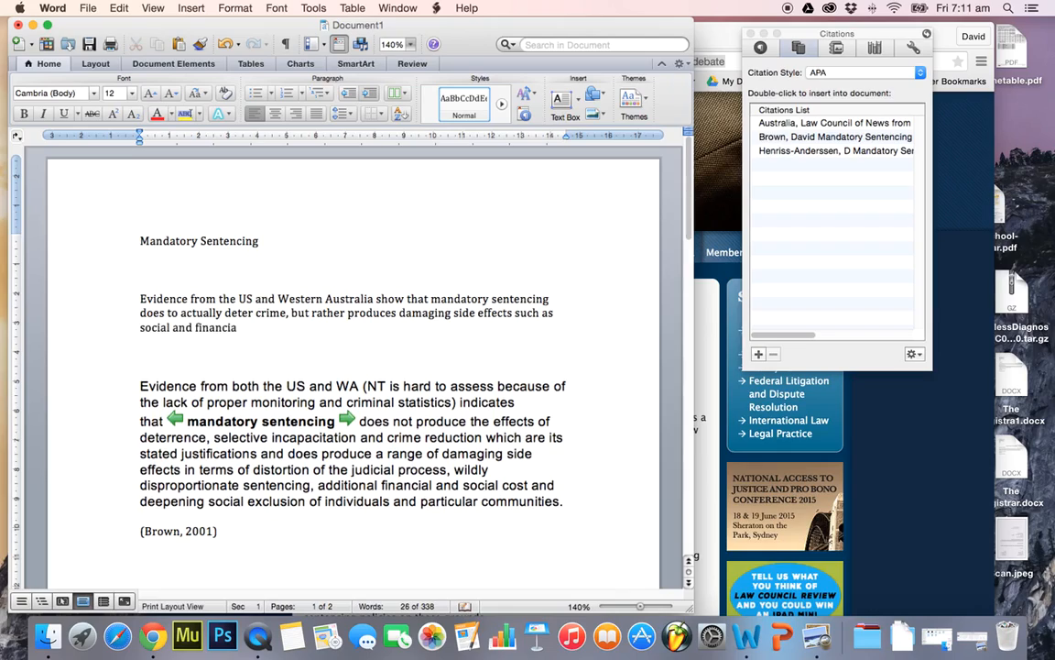
pyautogui.write('l costs, and judicia')
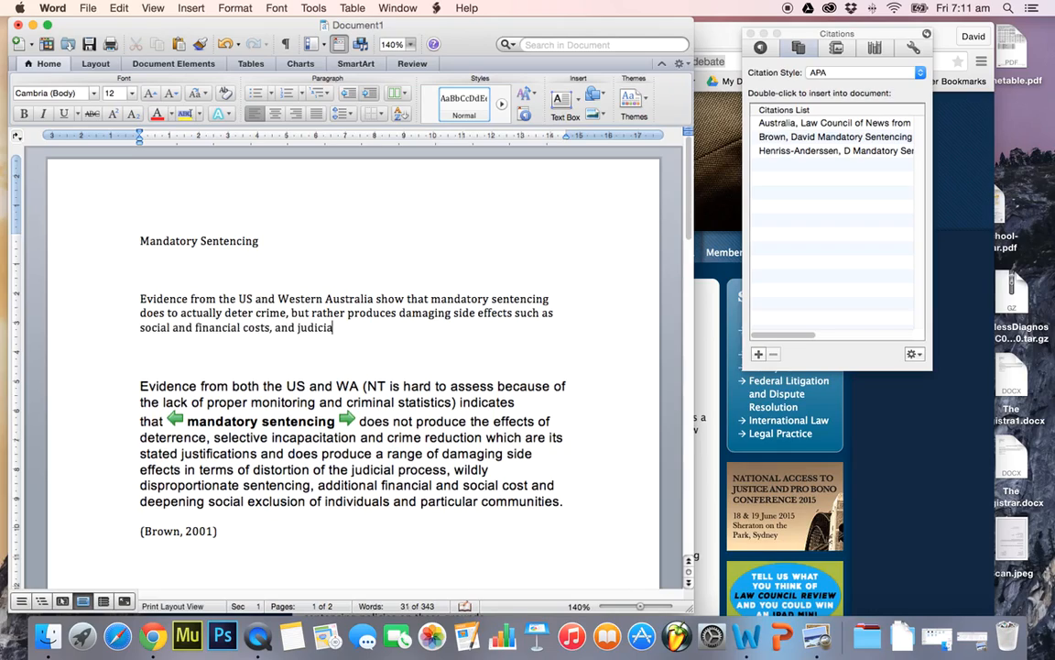
# Finish the paraphrase sentence with "distortion of the judicial process."
pyautogui.press('BackSpace')
pyautogui.press('BackSpace')
pyautogui.press('BackSpace')
pyautogui.press('BackSpace')
pyautogui.press('BackSpace')
pyautogui.press('BackSpace')
pyautogui.press('BackSpace')
pyautogui.write('distortion of the judicial process.')
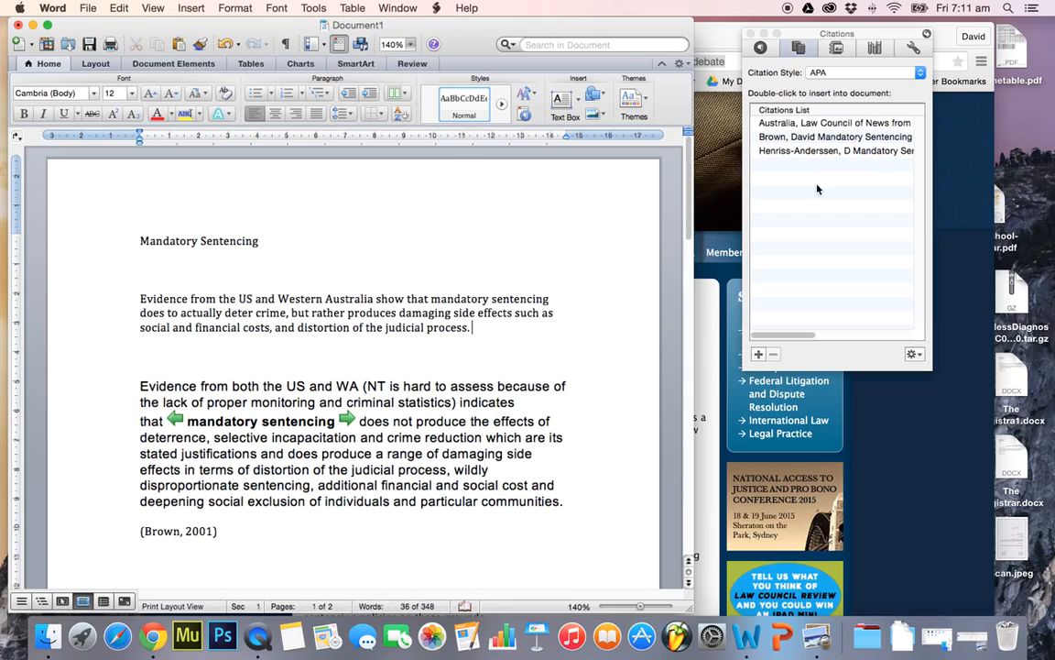
# Copy the first quote's 2001 in-text citation to the end of the paraphrase and add blank lines below it
pyautogui.moveTo(228, 529); pyautogui.dragTo(163, 532)
pyautogui.press('super+c')
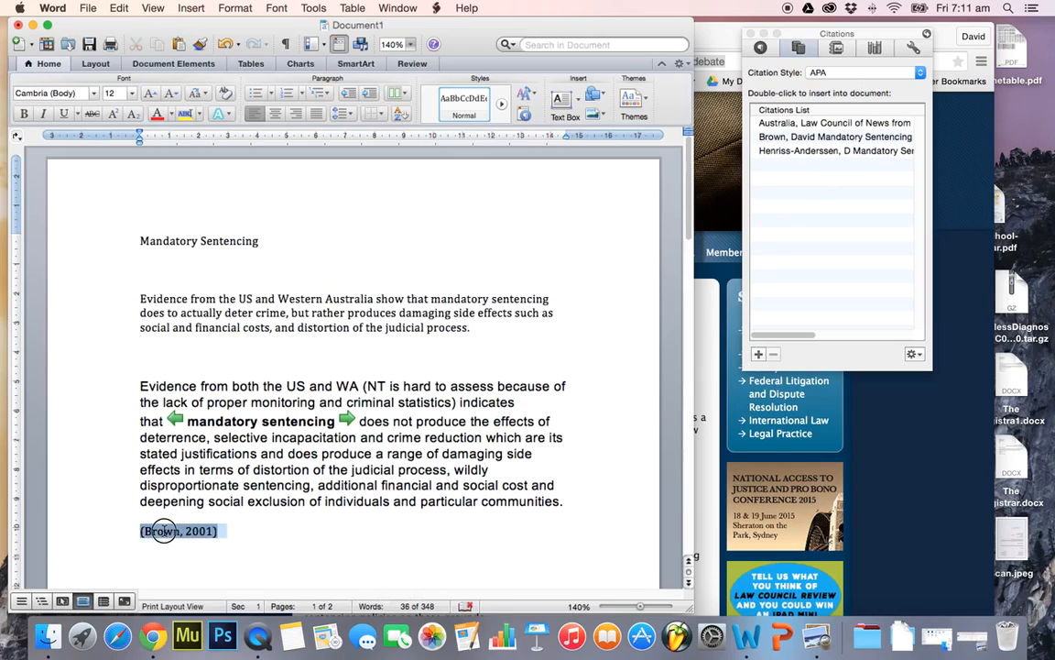
pyautogui.click(498, 334)
pyautogui.press('super+v')
pyautogui.press('Down')
pyautogui.press('Return')
pyautogui.press('Return')
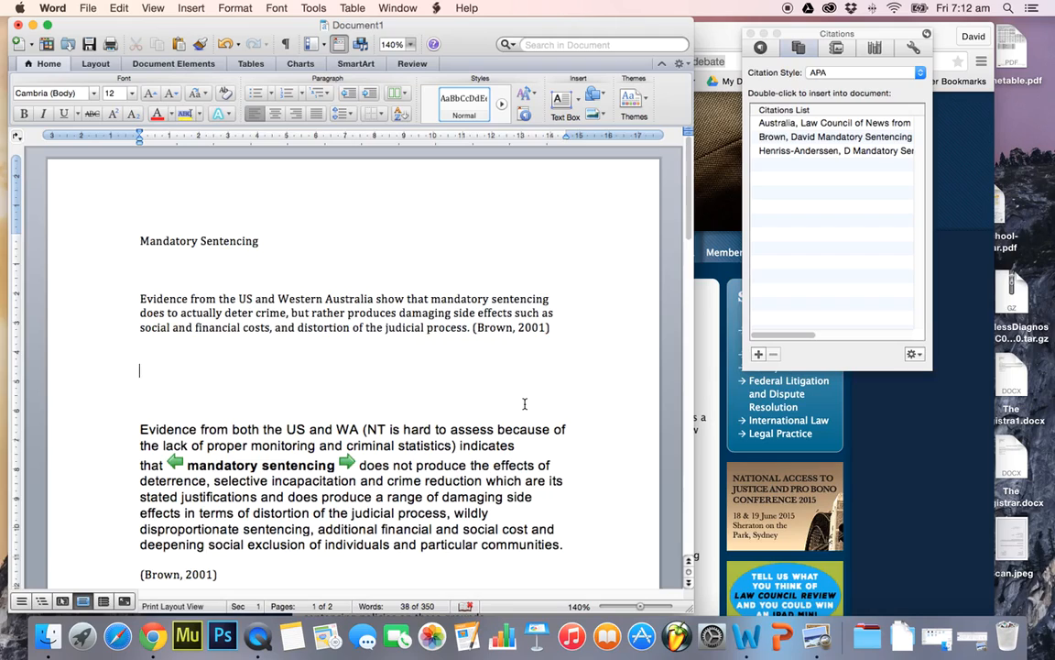
# Insert a built-in Works Cited list in APA style below the Law Council quote at the end of the document
pyautogui.scroll(-5, 508, 367)
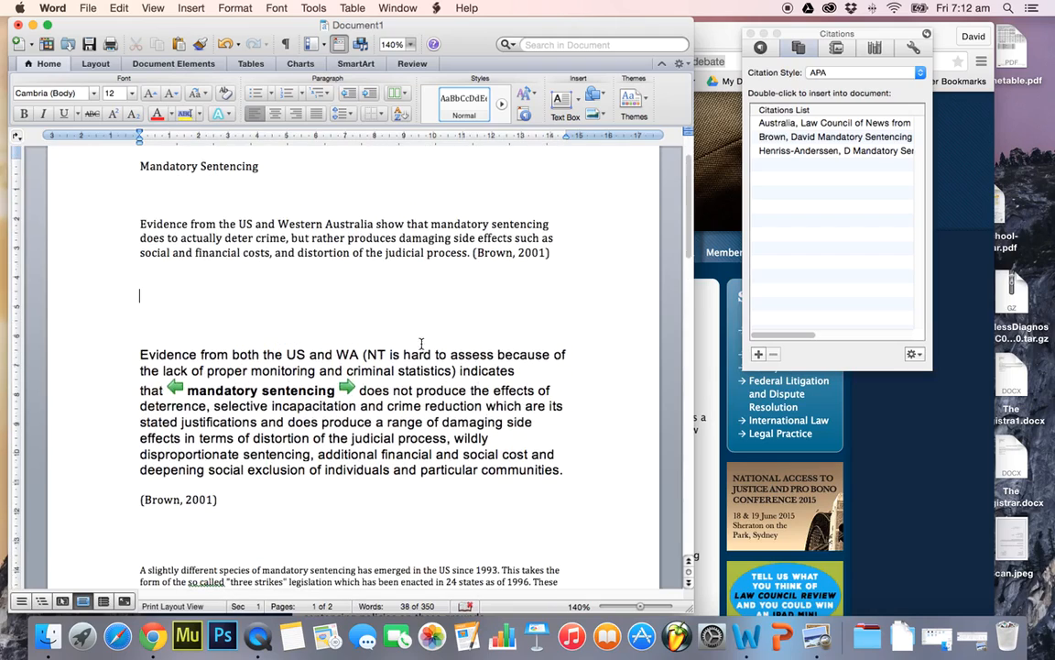
pyautogui.scroll(1, 462, 462)
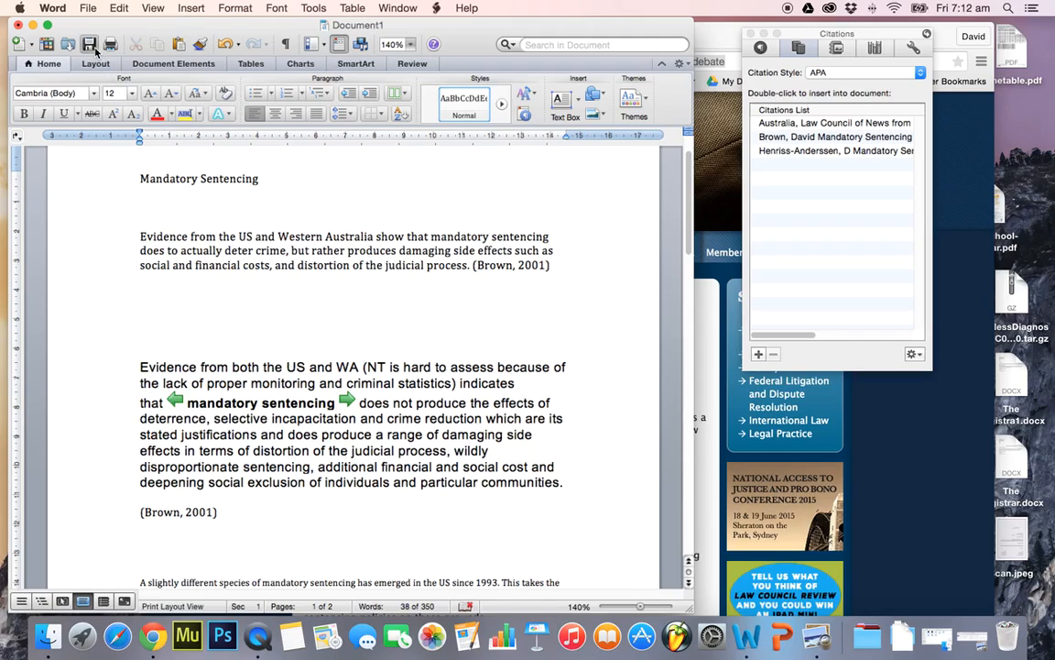
pyautogui.scroll(-20, 481, 371)
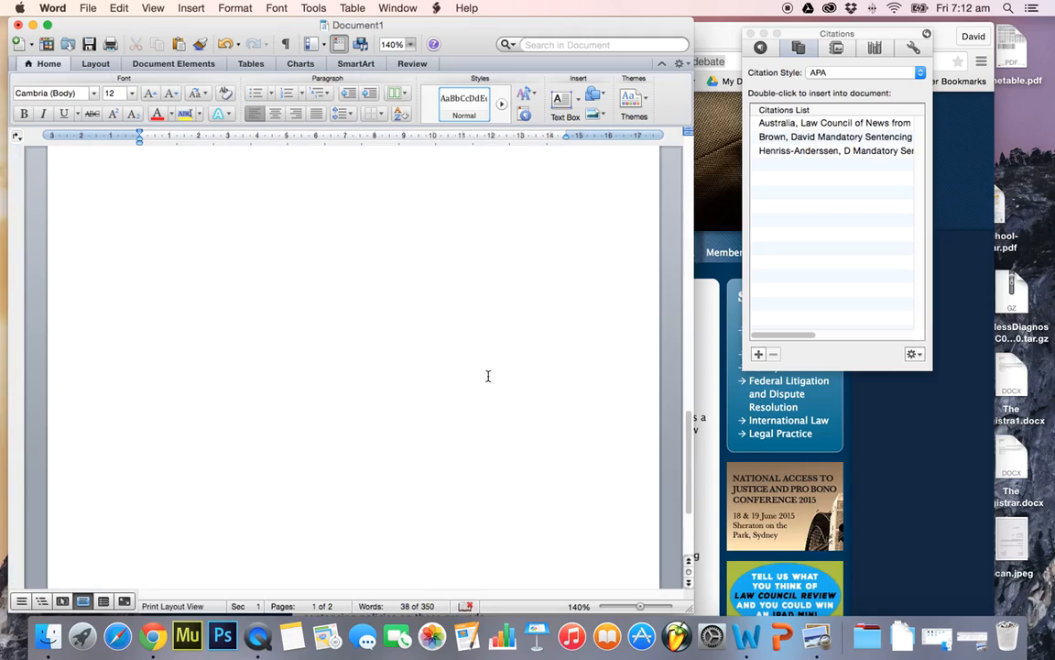
pyautogui.click(330, 295)
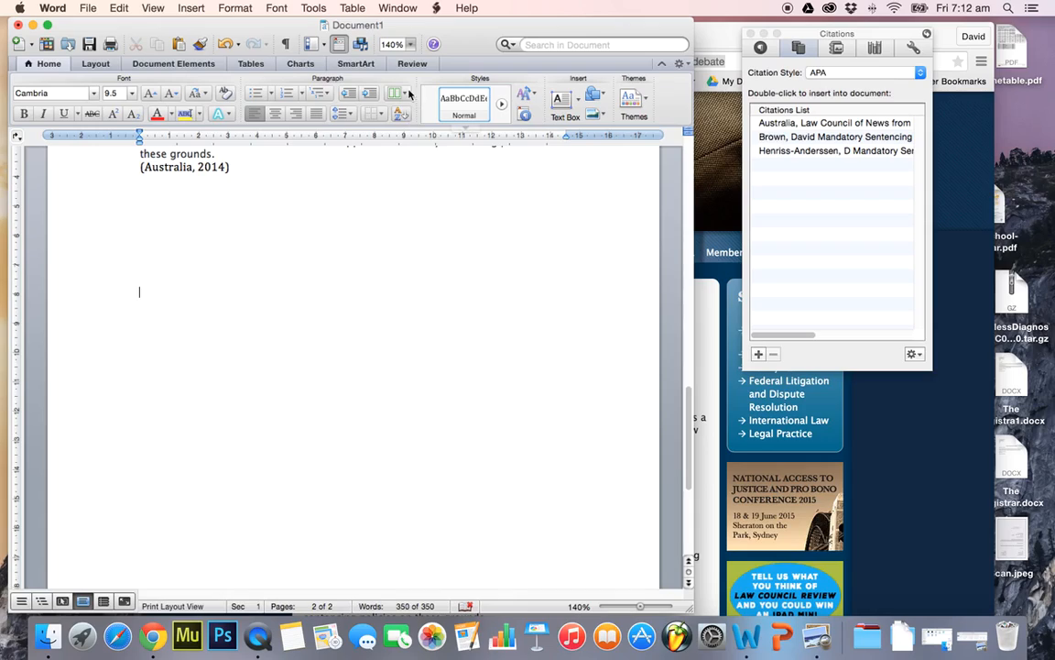
pyautogui.click(174, 64)
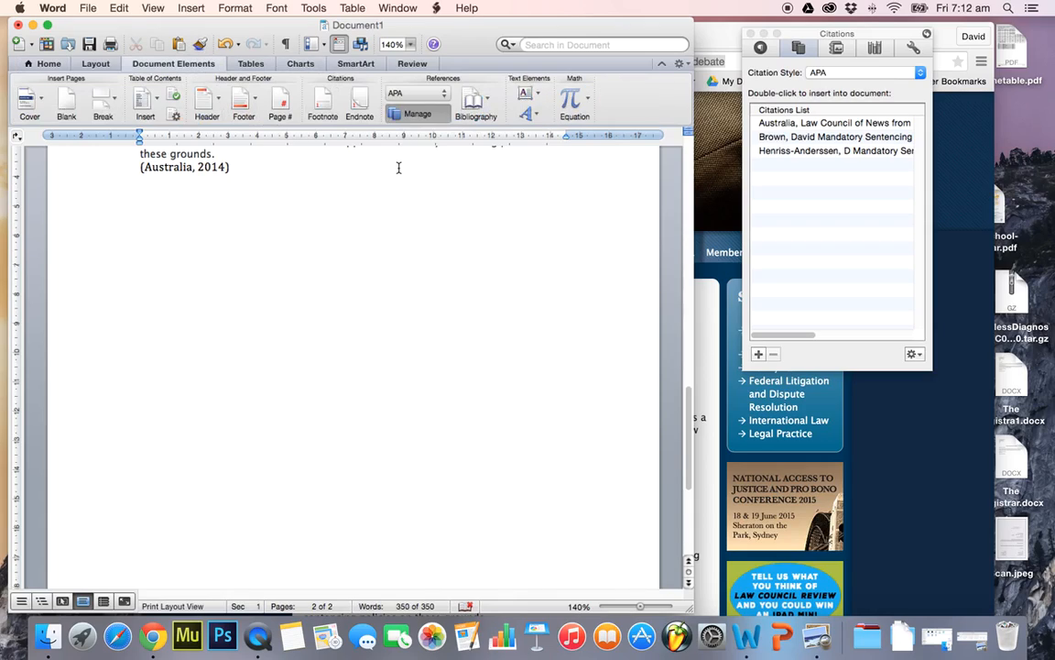
pyautogui.click(481, 103)
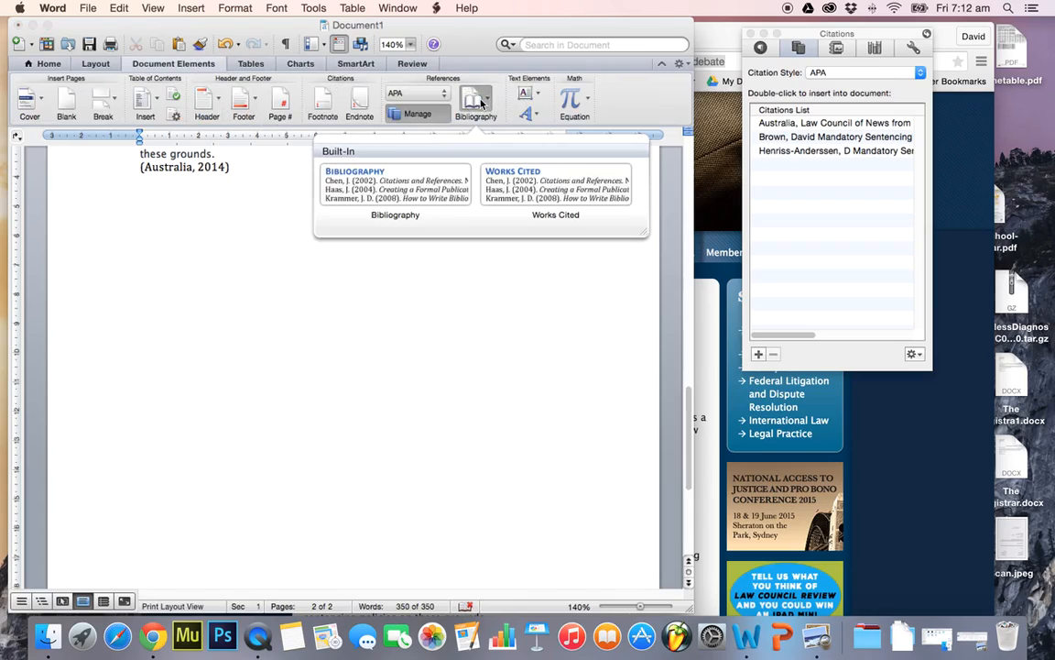
pyautogui.click(534, 190)
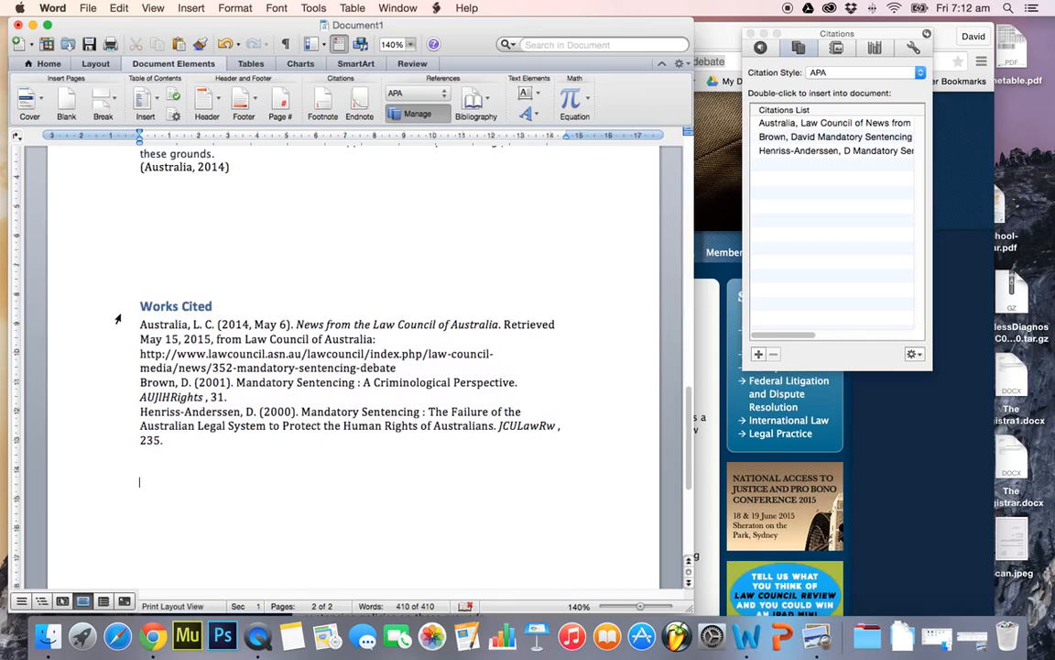
pyautogui.click(211, 516)
pyautogui.scroll(1, 211, 515)
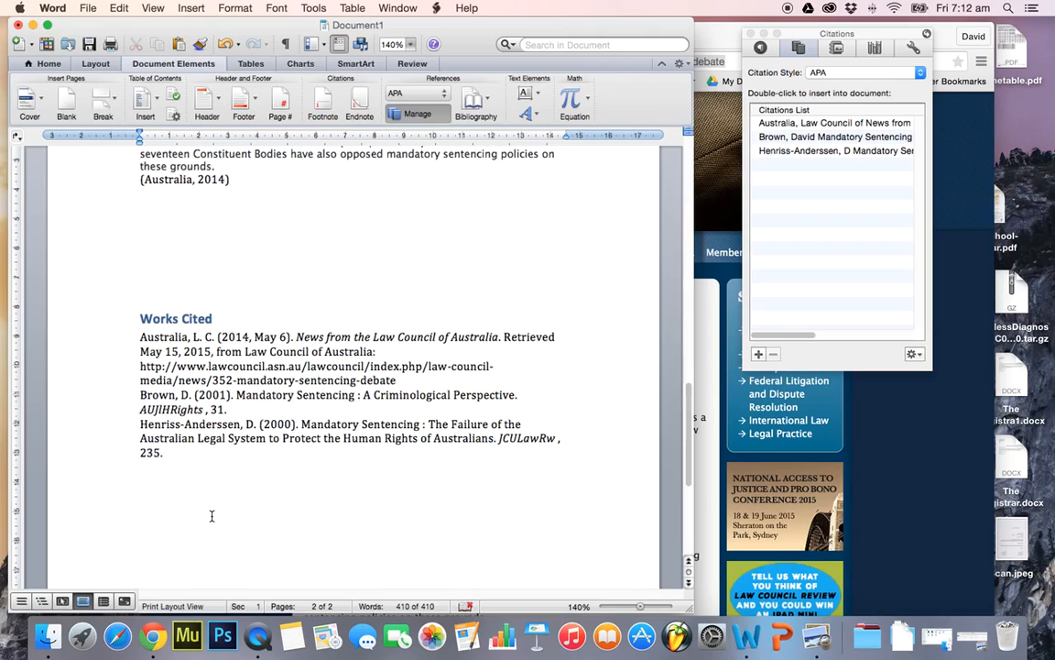